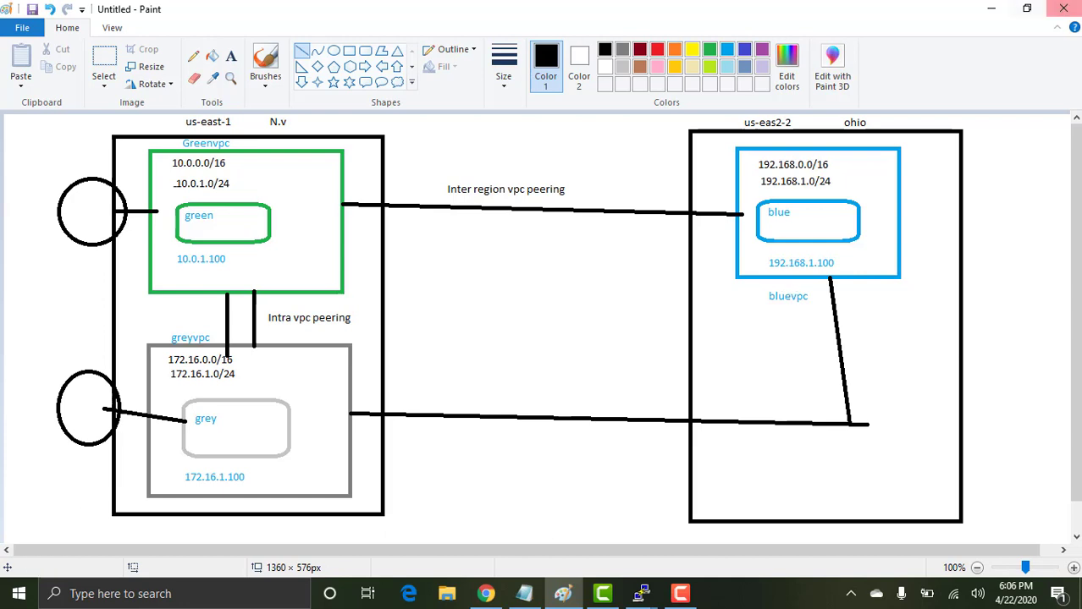
# Switch from Paint to the AWS console in the browser and open the N. Virginia region's peering connections list
pyautogui.click(989, 9)
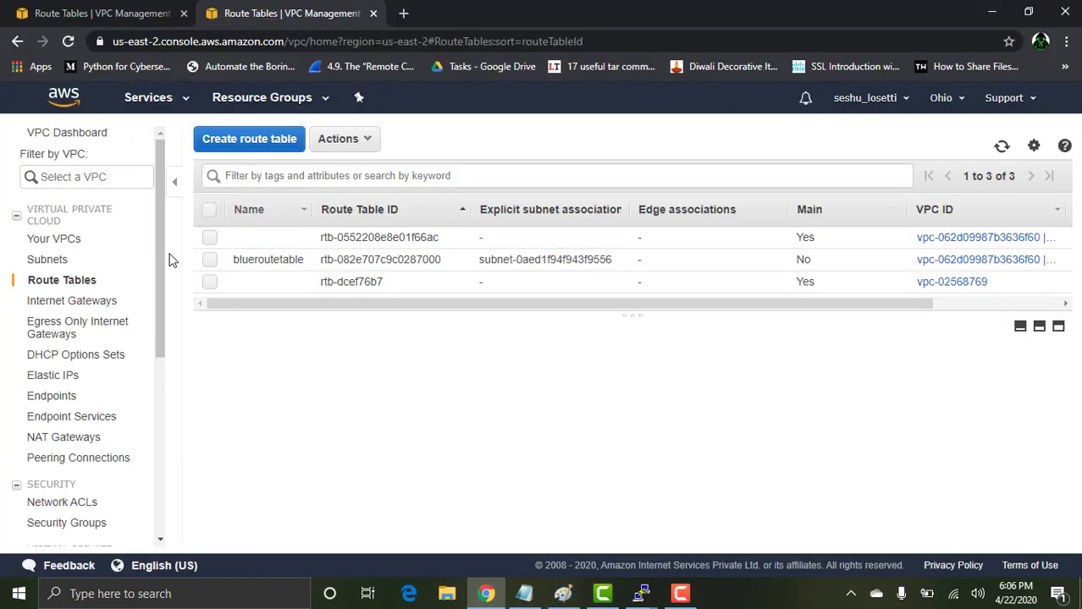
pyautogui.click(118, 7)
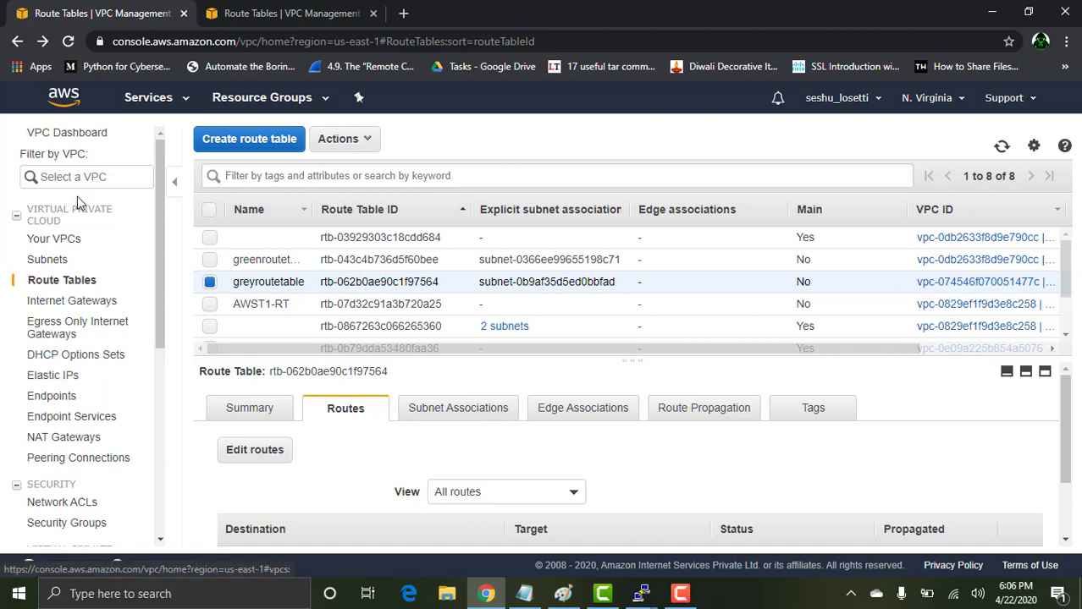
pyautogui.click(305, 10)
pyautogui.click(78, 7)
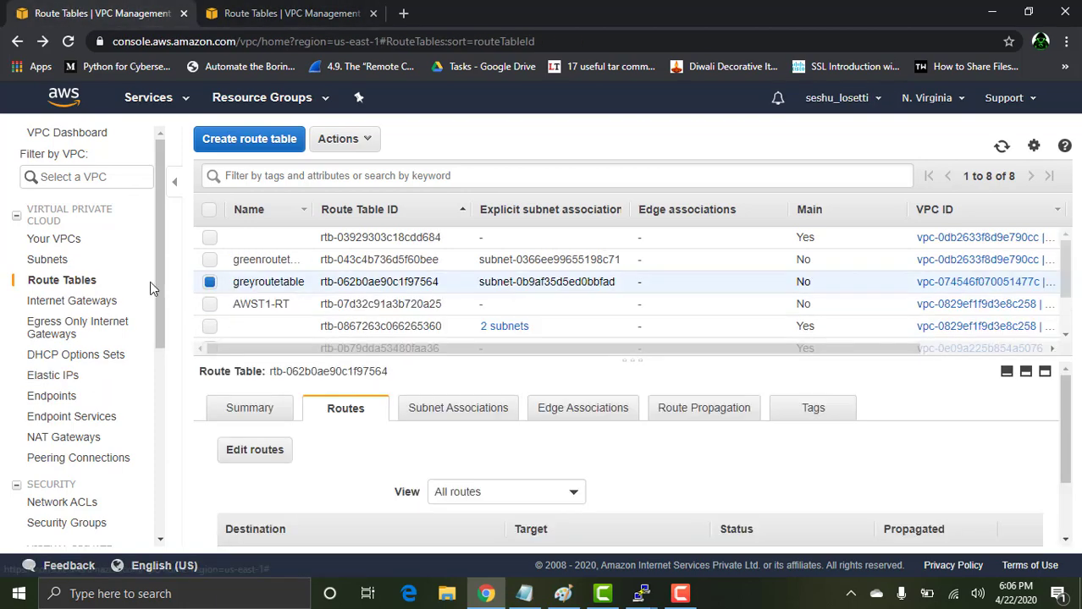
pyautogui.click(95, 458)
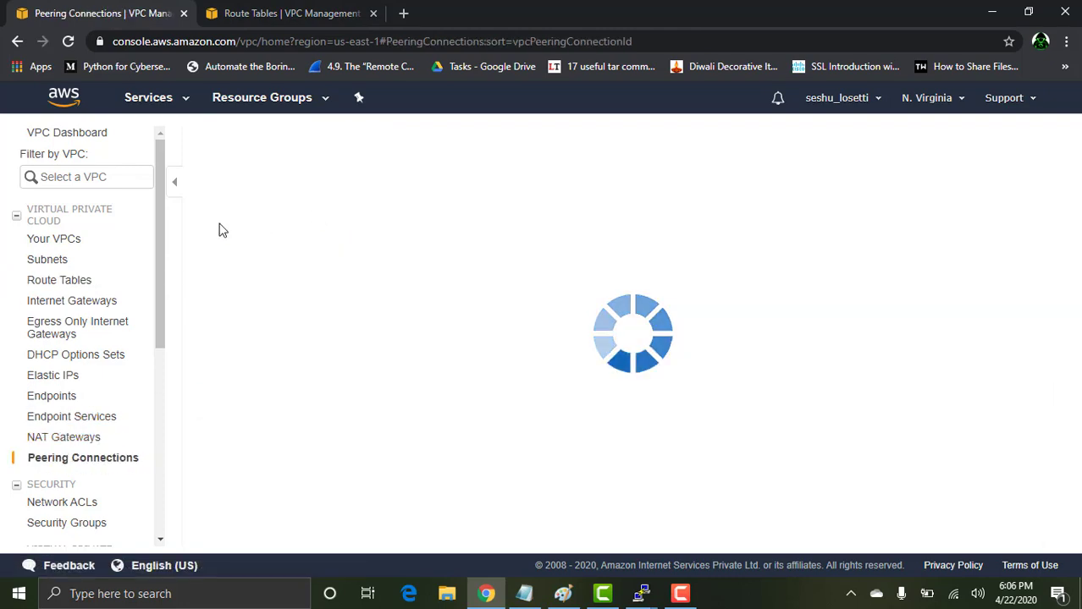
# Start a new peering connection named green-blue-vpc-peering with greenvpc as the requester VPC
pyautogui.click(305, 142)
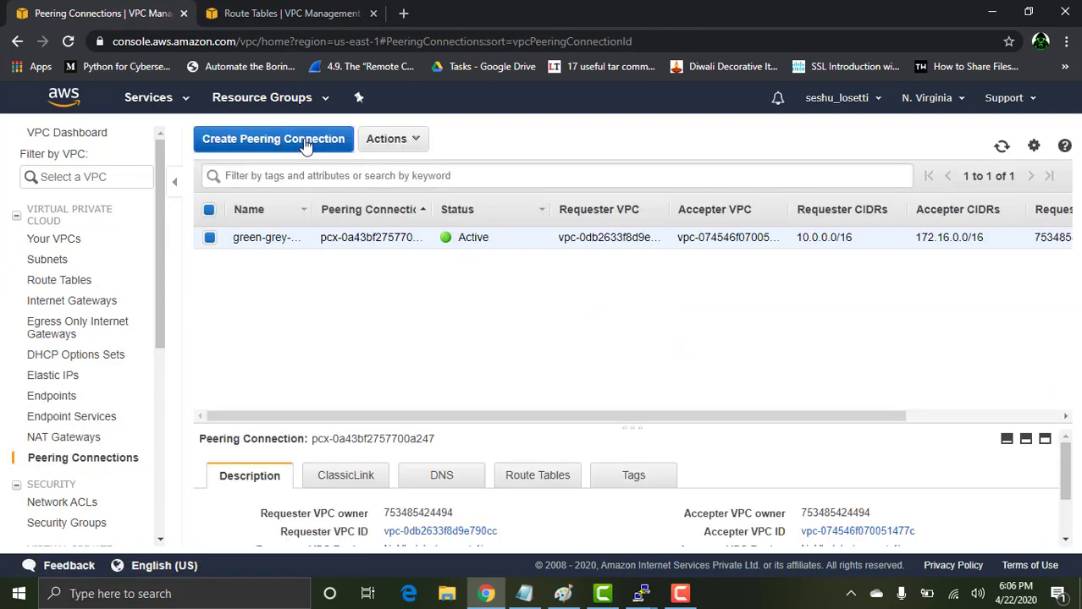
pyautogui.click(312, 225)
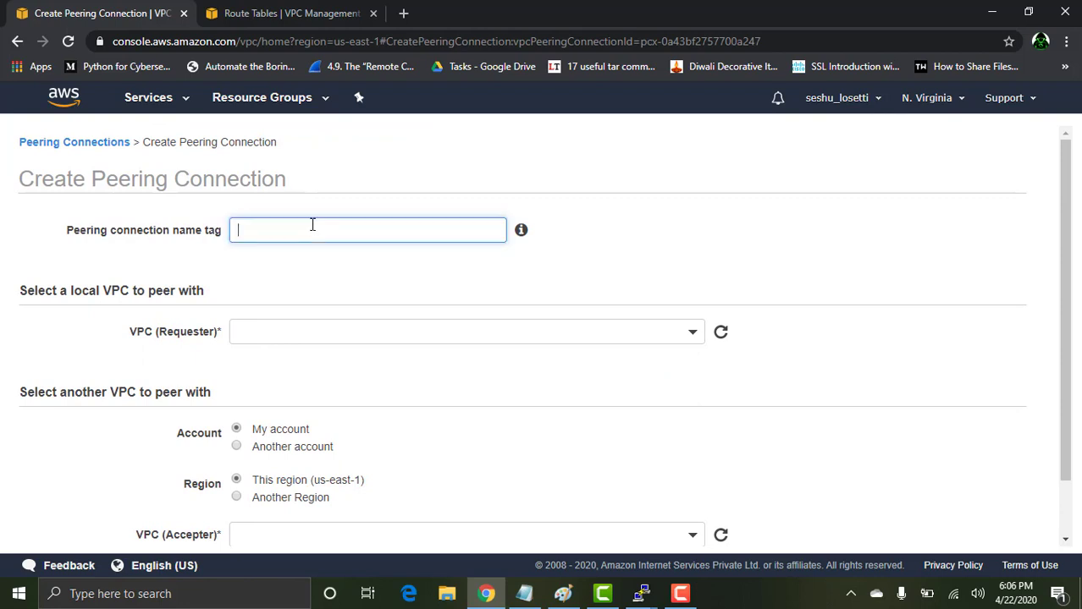
pyautogui.write('green-blue-vpc-peering')
pyautogui.click(352, 336)
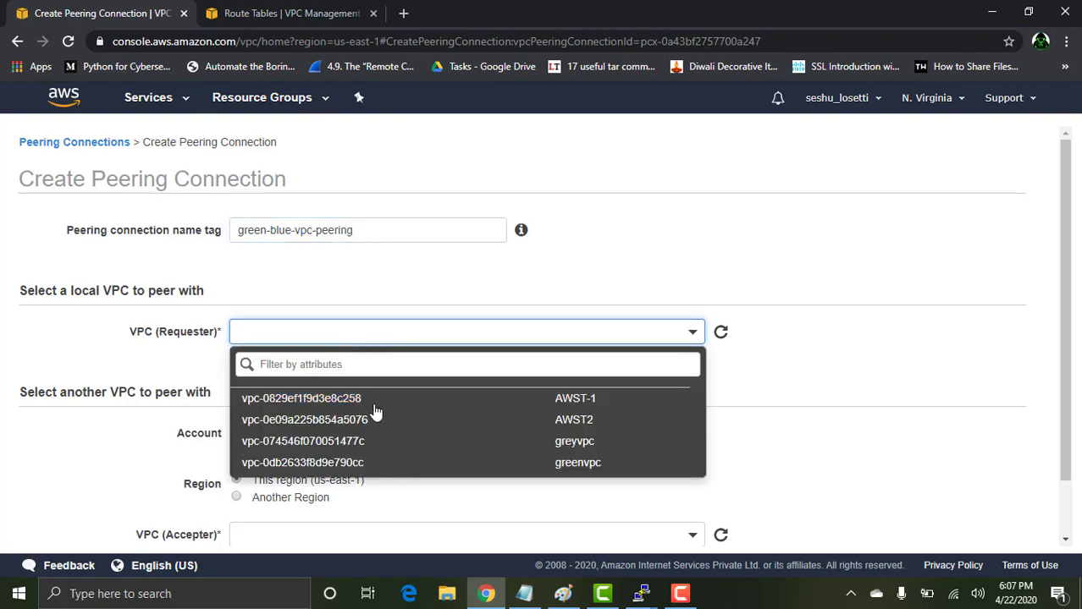
pyautogui.click(440, 465)
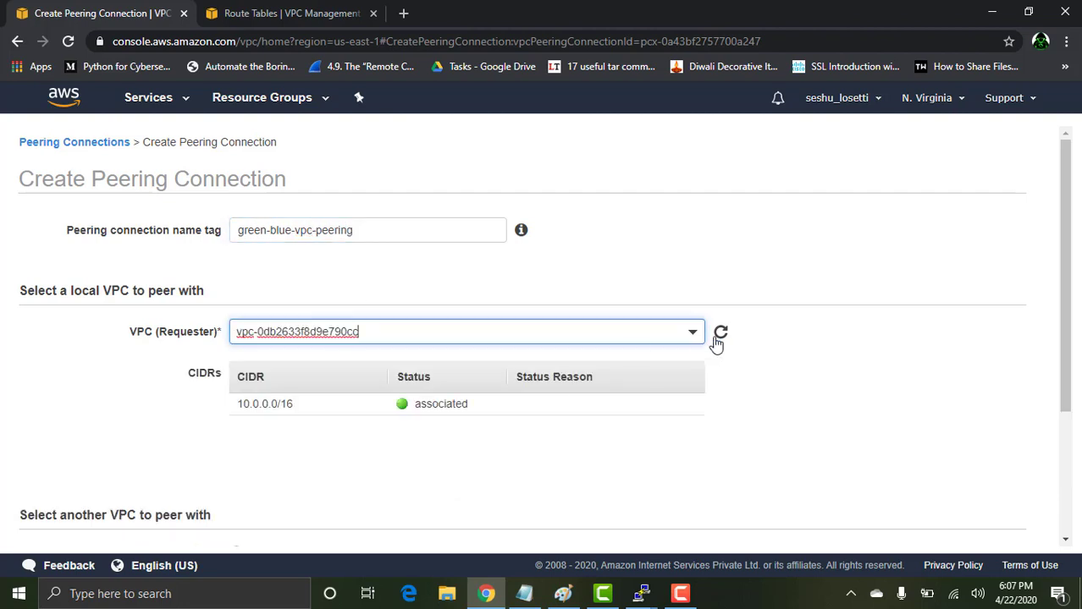
# Set the accepter VPC's region to another region, US East (Ohio) (us-east-2)
pyautogui.moveTo(1068, 243); pyautogui.dragTo(1065, 374)
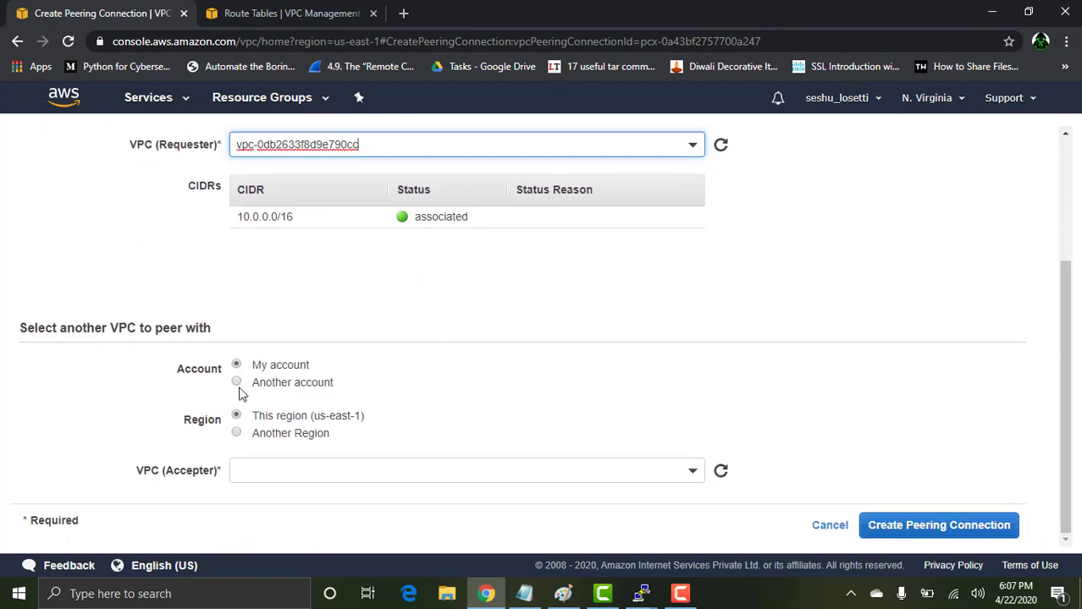
pyautogui.click(237, 433)
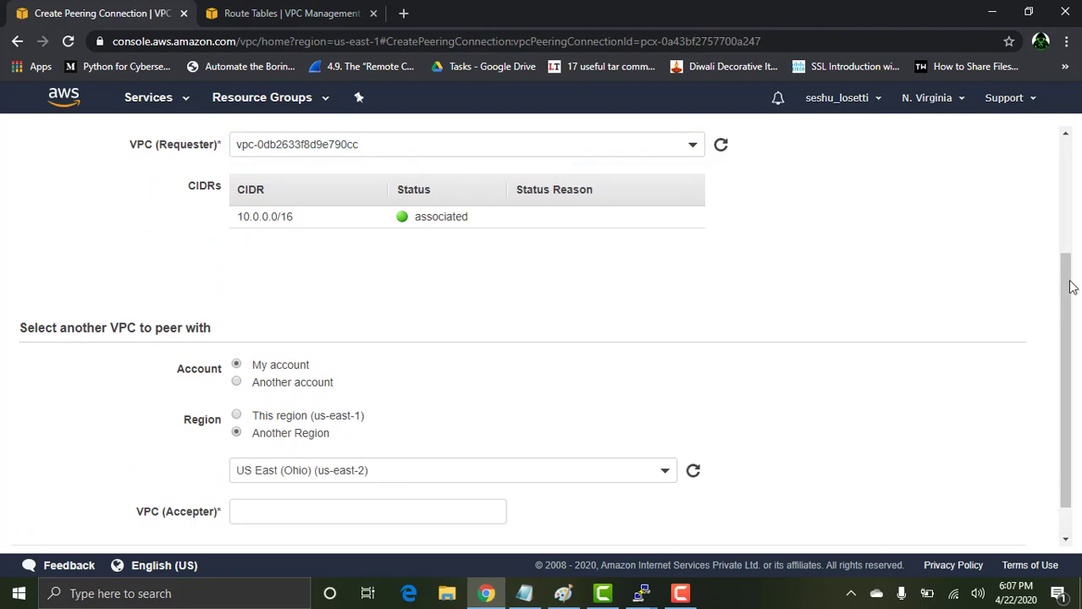
pyautogui.scroll(-1, 1069, 292)
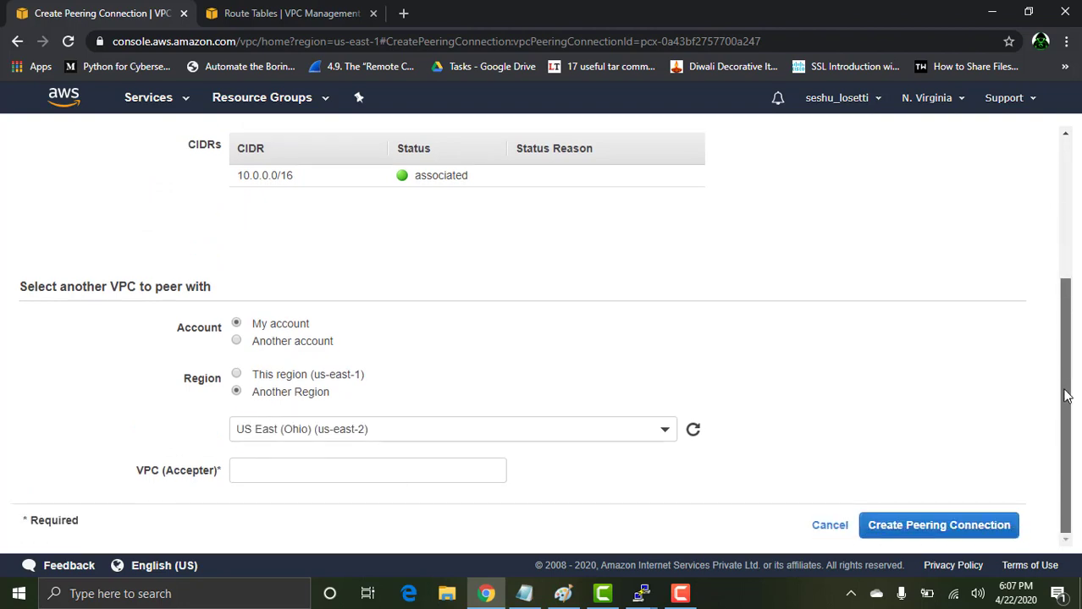
# Find bluevpc in the Ohio region's VPC list and copy its VPC ID
pyautogui.click(392, 464)
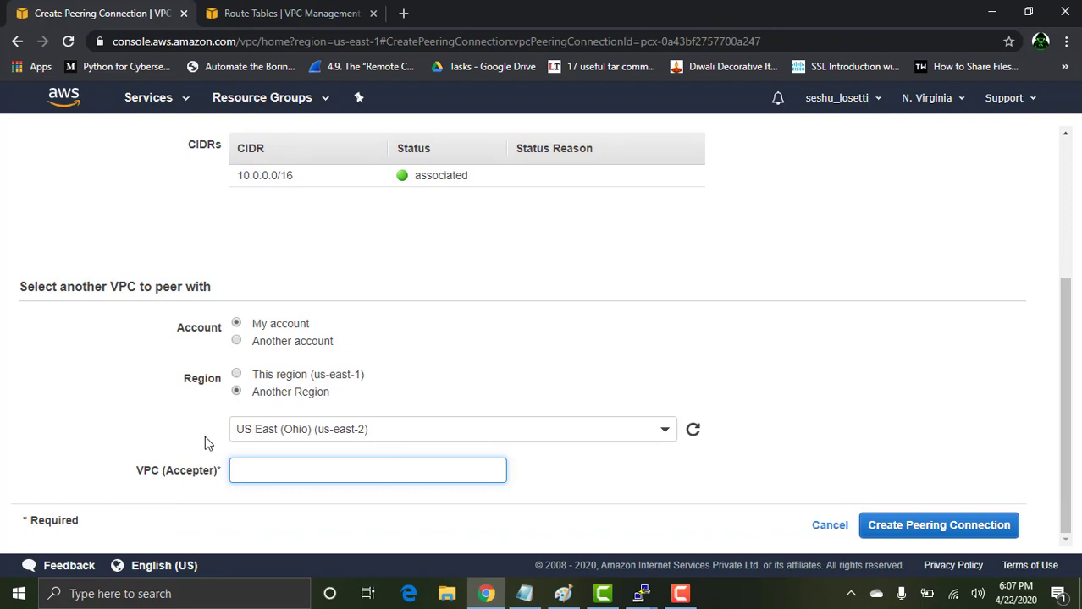
pyautogui.click(292, 12)
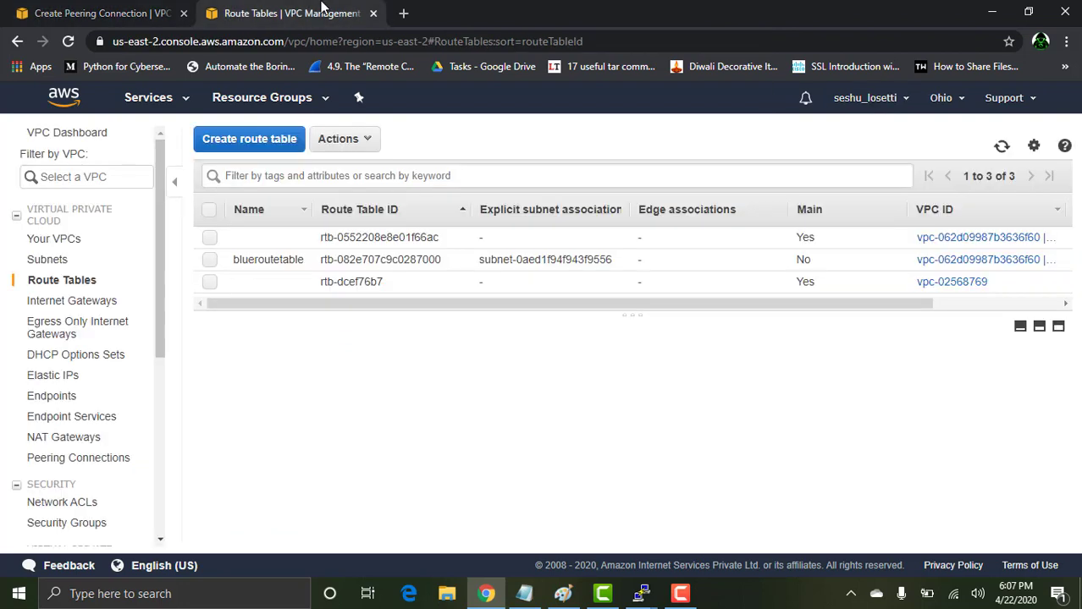
pyautogui.click(59, 240)
pyautogui.click(124, 22)
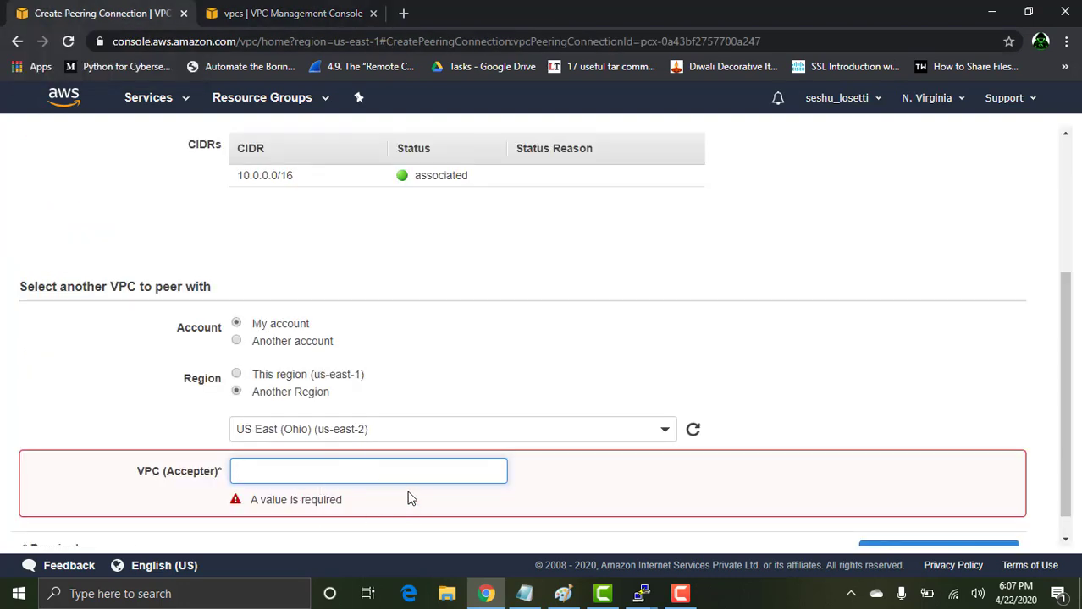
pyautogui.click(274, 16)
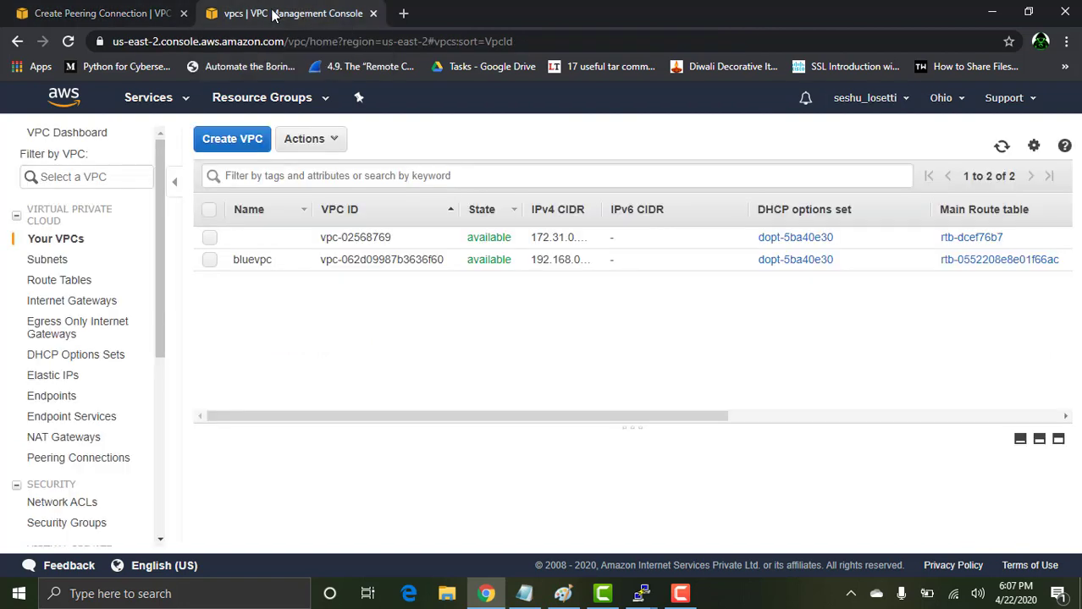
pyautogui.click(245, 257)
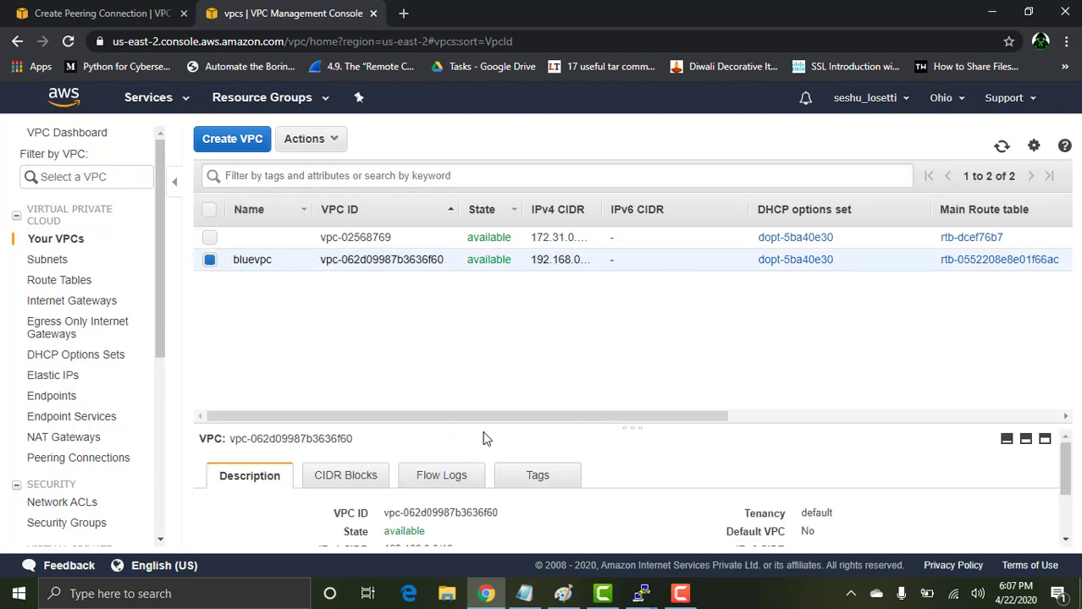
pyautogui.moveTo(499, 426); pyautogui.dragTo(502, 303)
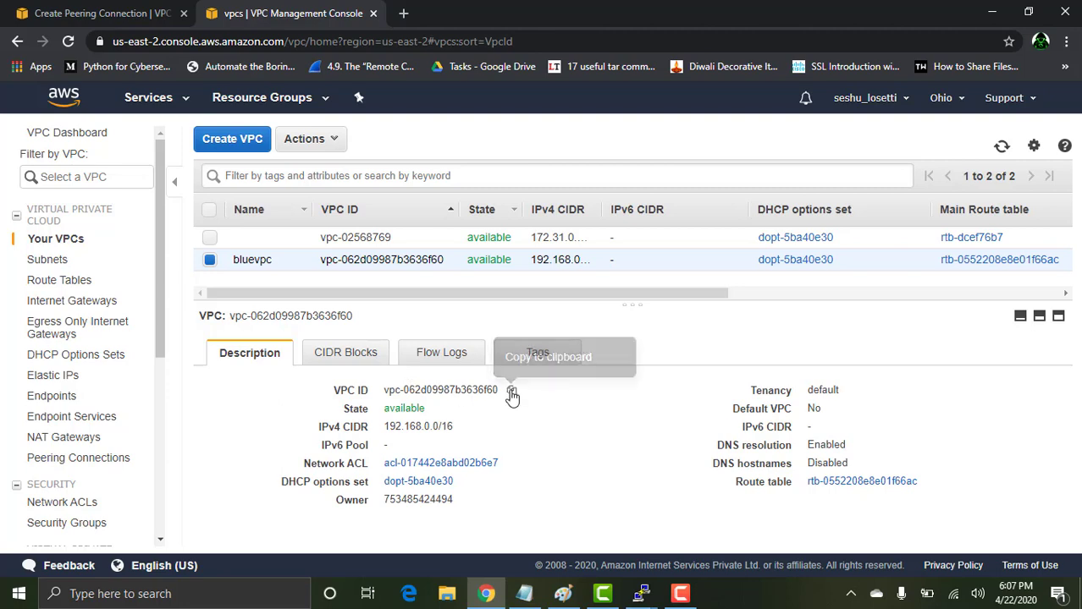
pyautogui.click(511, 391)
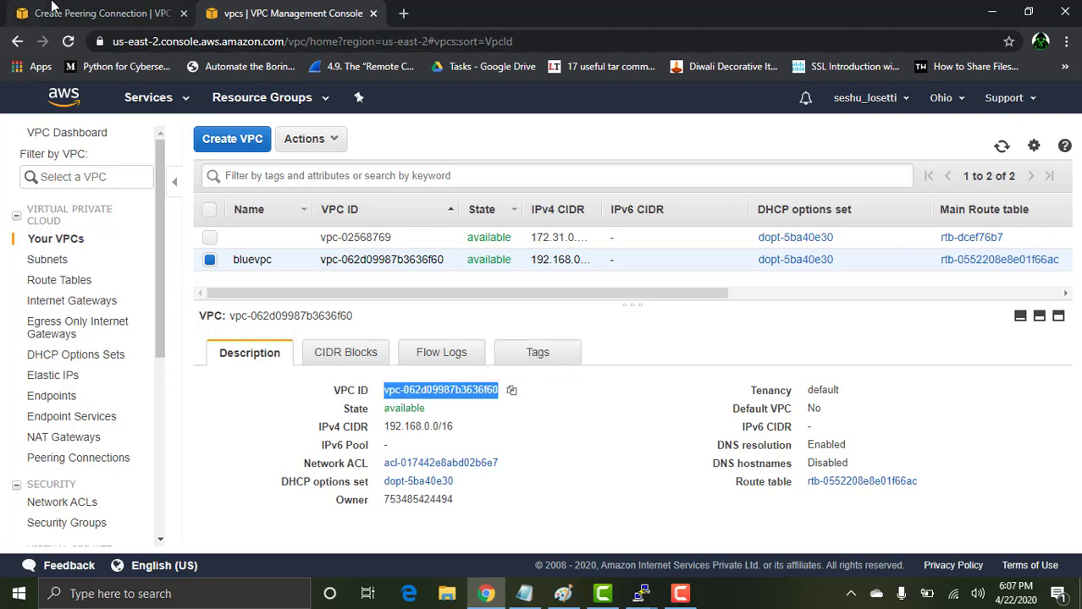
# Paste the copied bluevpc ID as the accepter VPC and create the peering connection
pyautogui.click(76, 8)
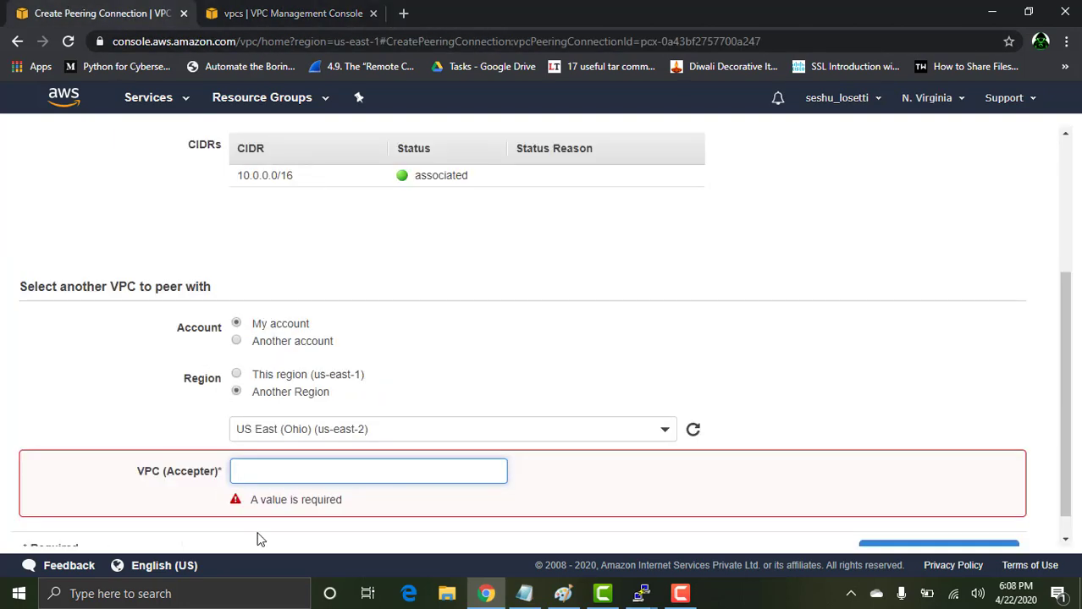
pyautogui.hotkey('ctrl', 'v')
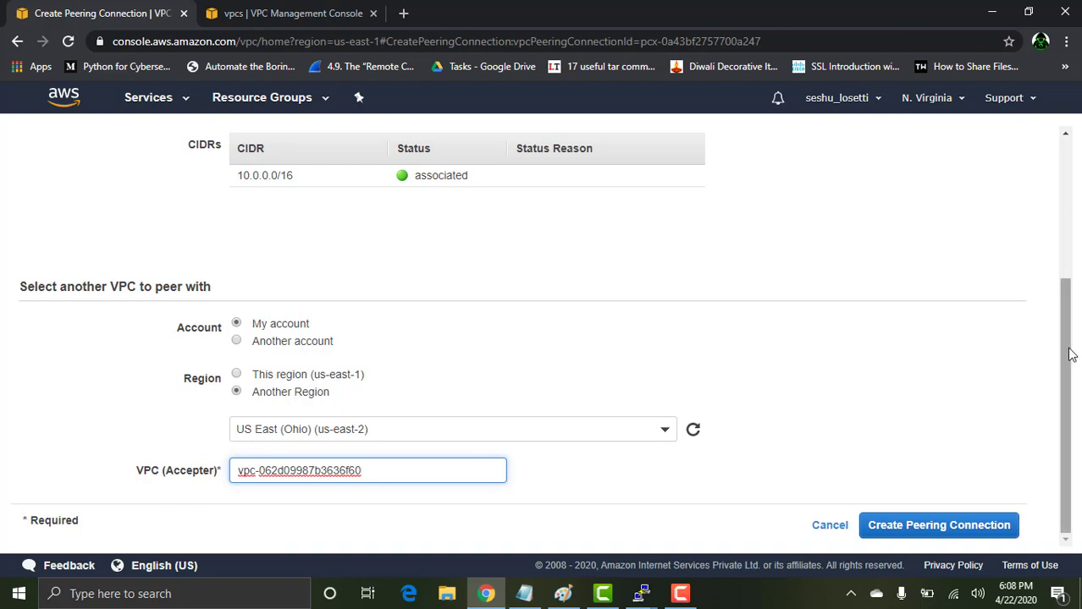
pyautogui.click(928, 521)
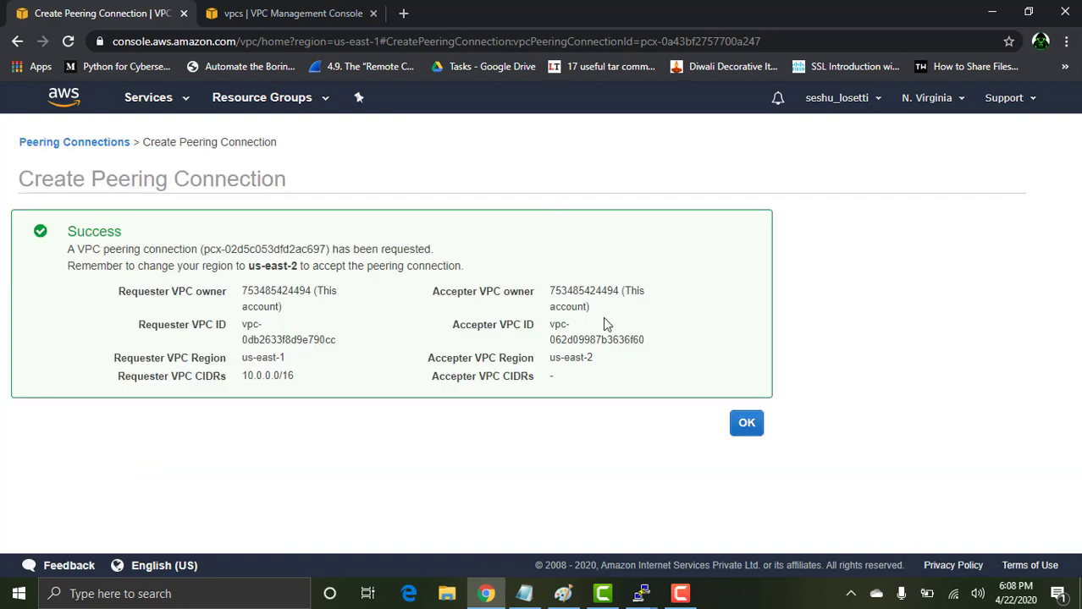
pyautogui.click(745, 430)
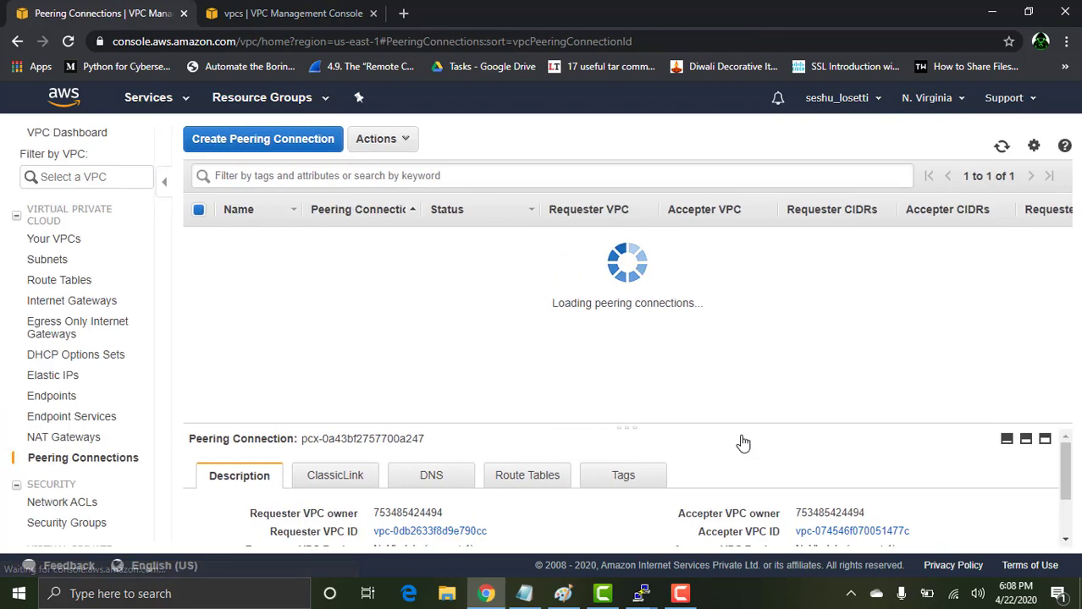
# Check which actions are available for the new green-blue peering connection in the N. Virginia region
pyautogui.click(257, 237)
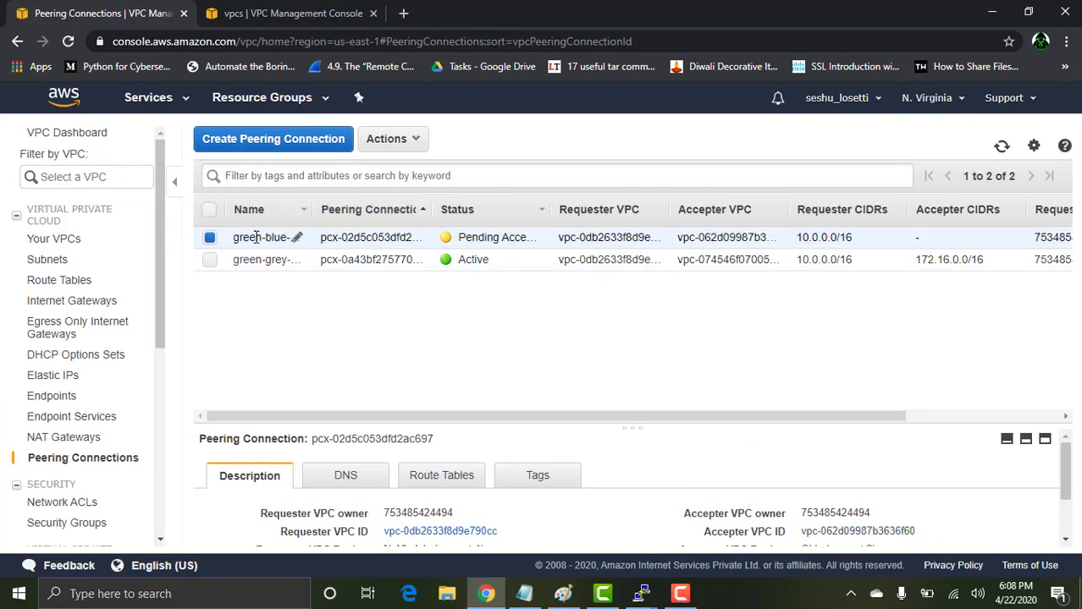
pyautogui.click(404, 146)
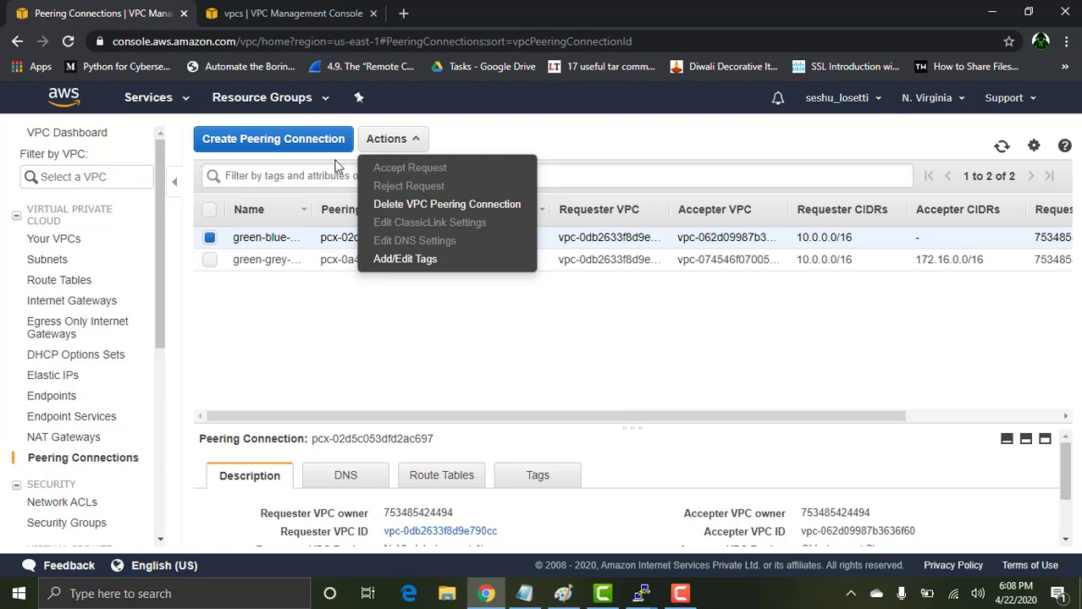
pyautogui.click(542, 134)
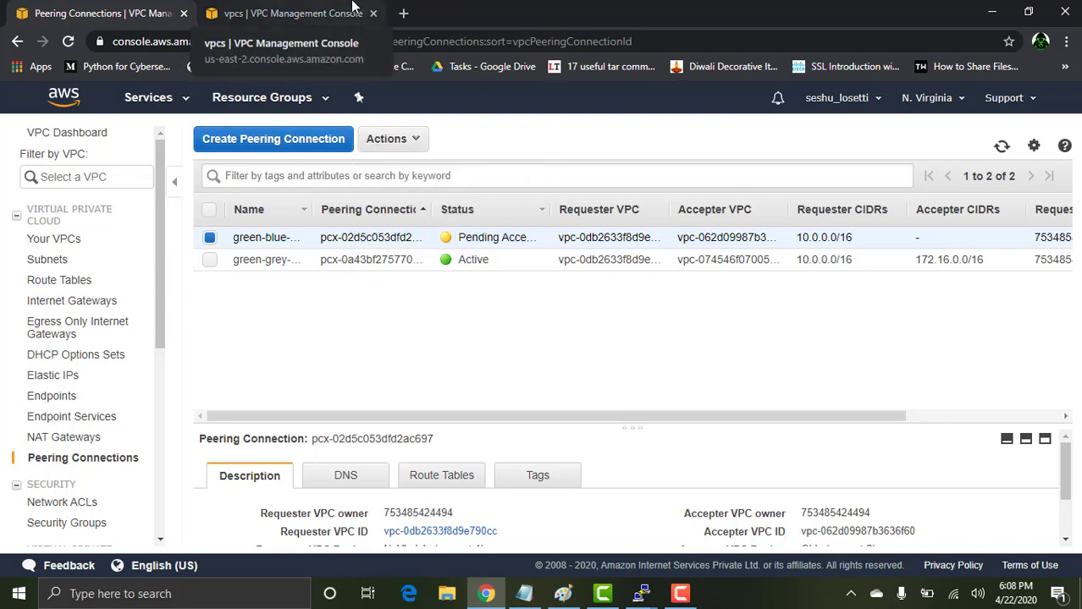
# Accept the VPC peering connection request from us-east-1 in the Ohio region's peering connections
pyautogui.click(354, 7)
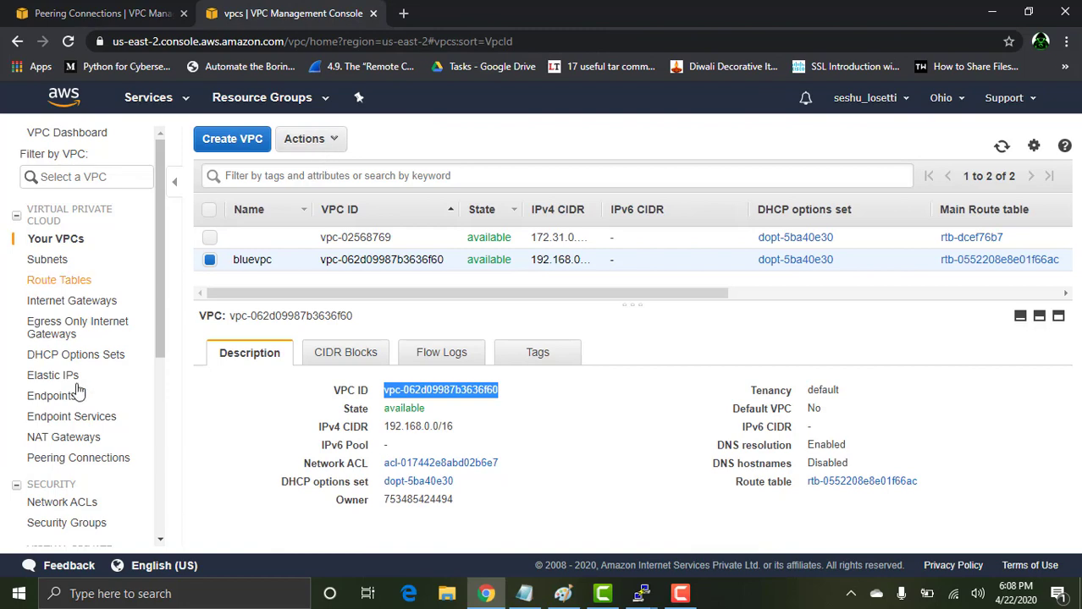
pyautogui.click(92, 458)
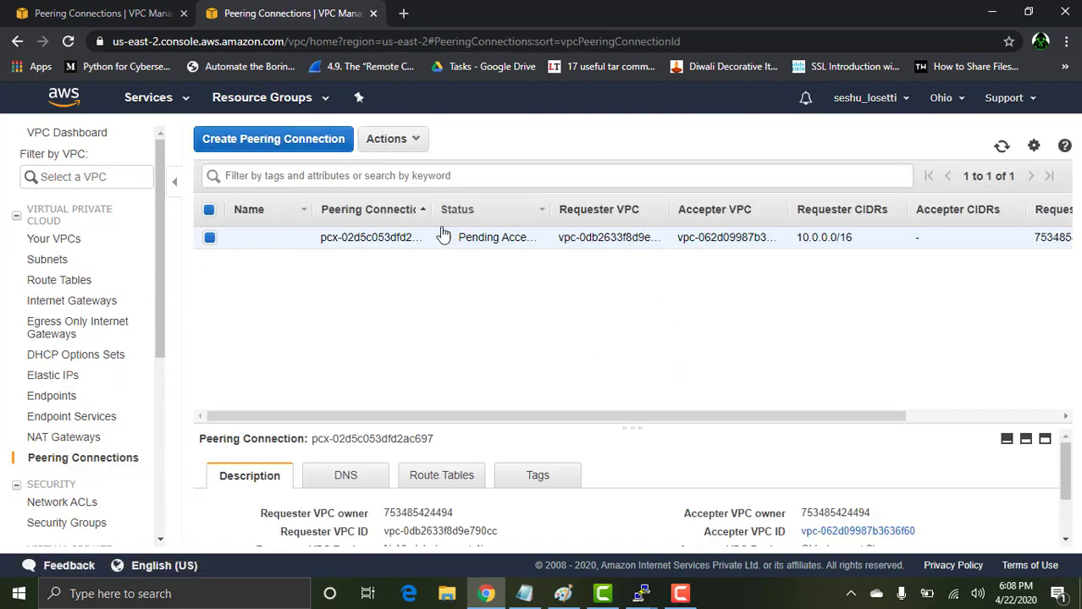
pyautogui.click(415, 143)
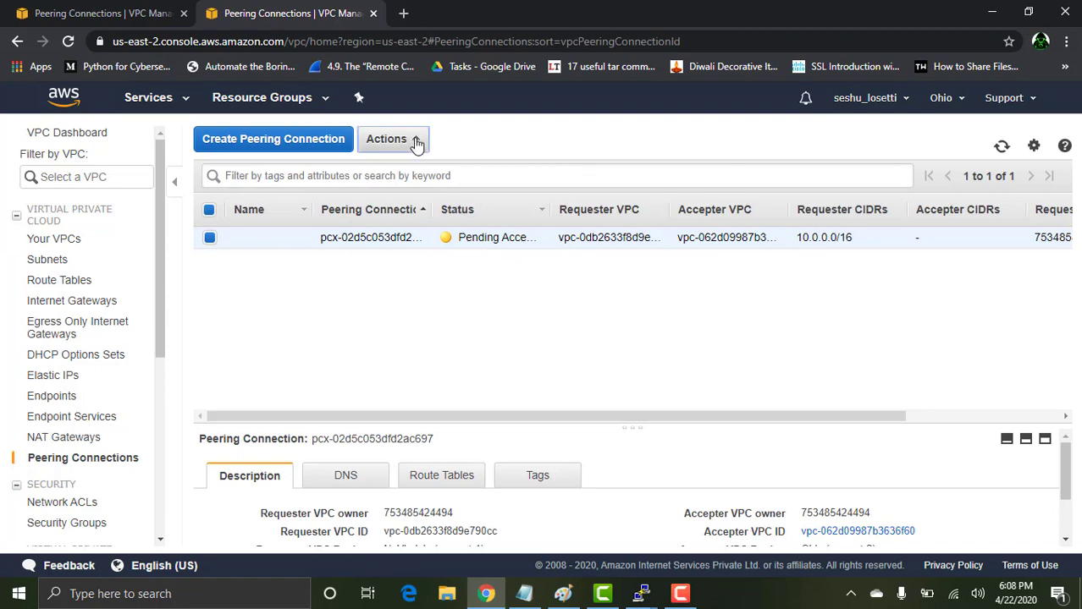
pyautogui.click(415, 174)
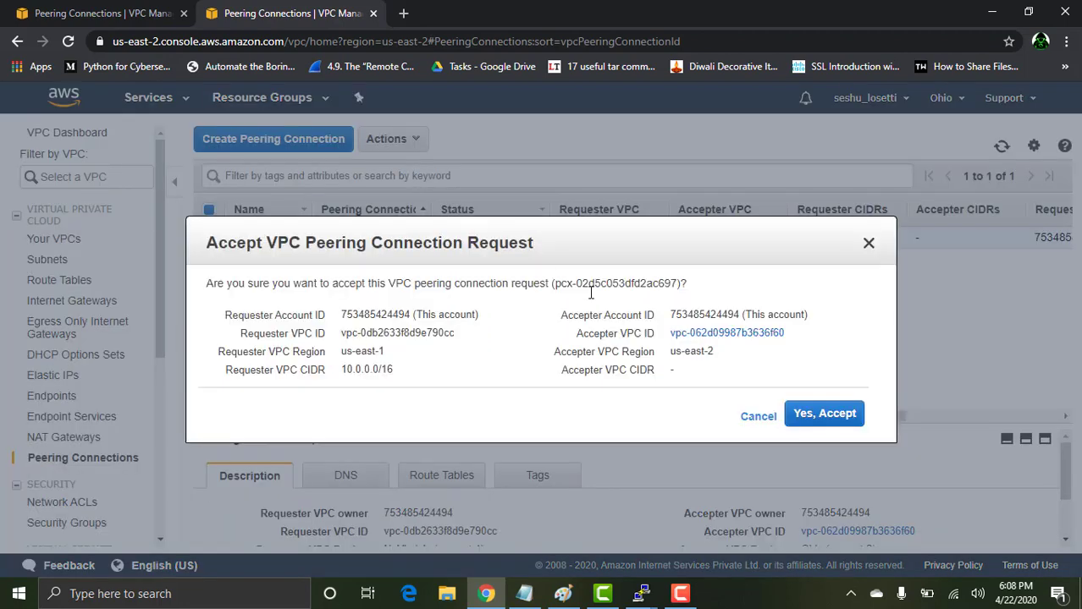
pyautogui.click(824, 414)
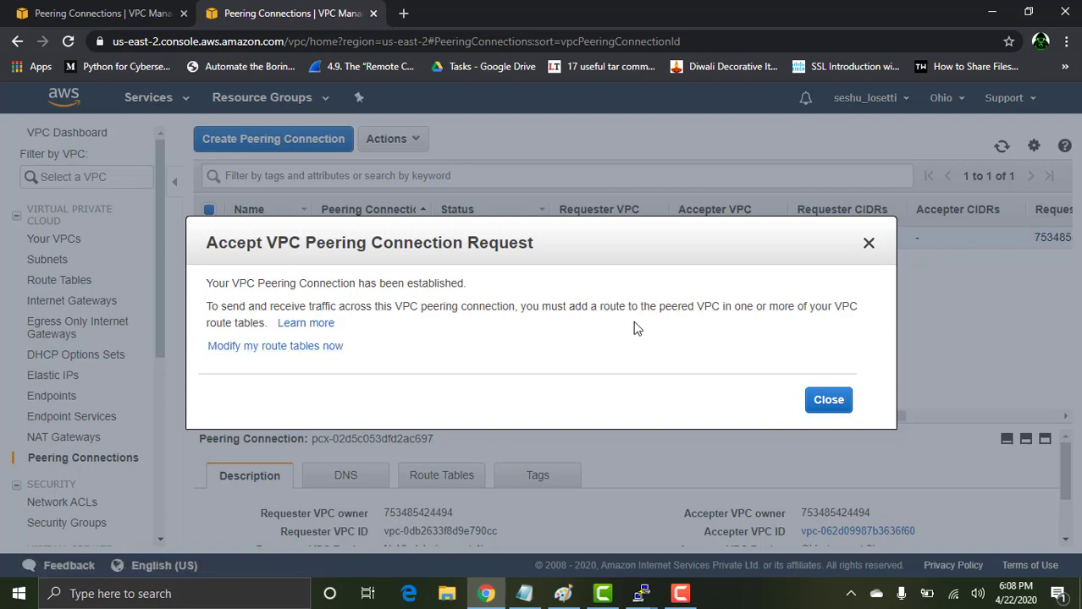
pyautogui.click(827, 401)
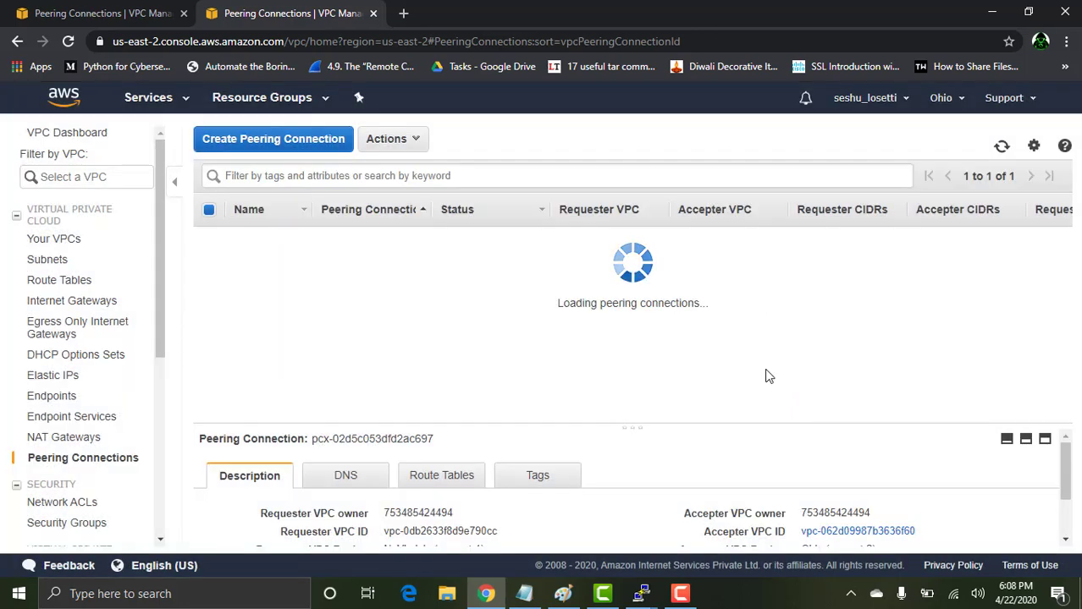
# Open the routes of blueroutetable in the Ohio region for editing
pyautogui.click(76, 284)
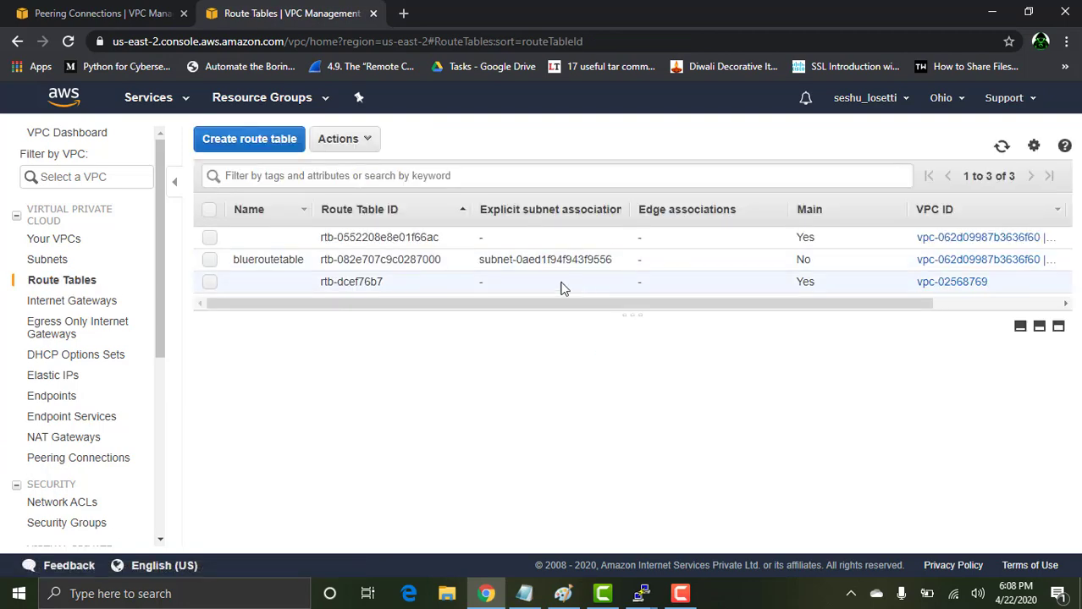
pyautogui.click(323, 258)
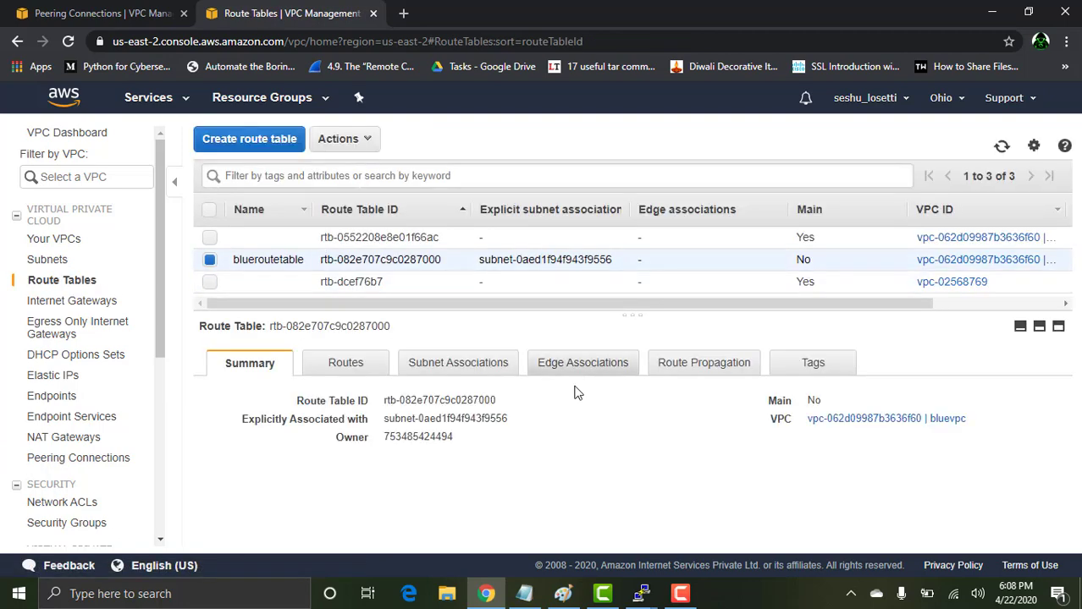
pyautogui.click(419, 363)
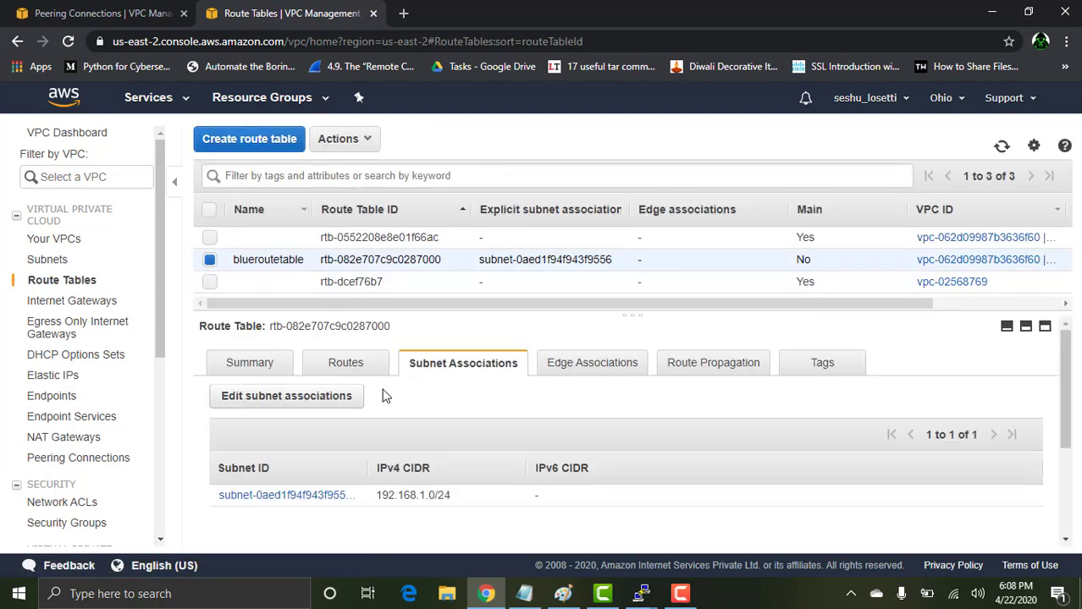
pyautogui.click(347, 362)
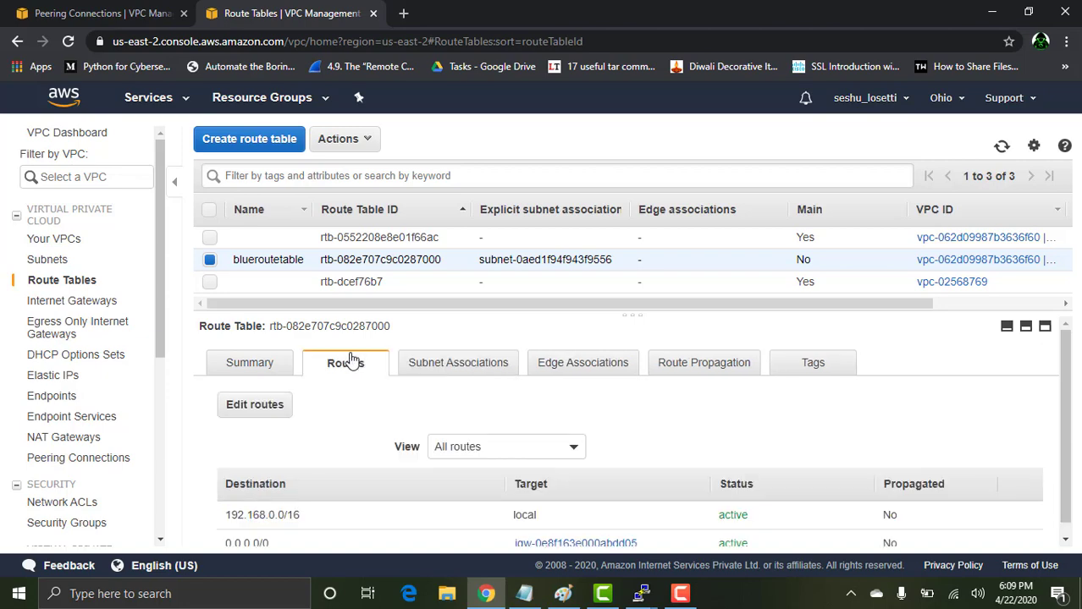
pyautogui.click(264, 414)
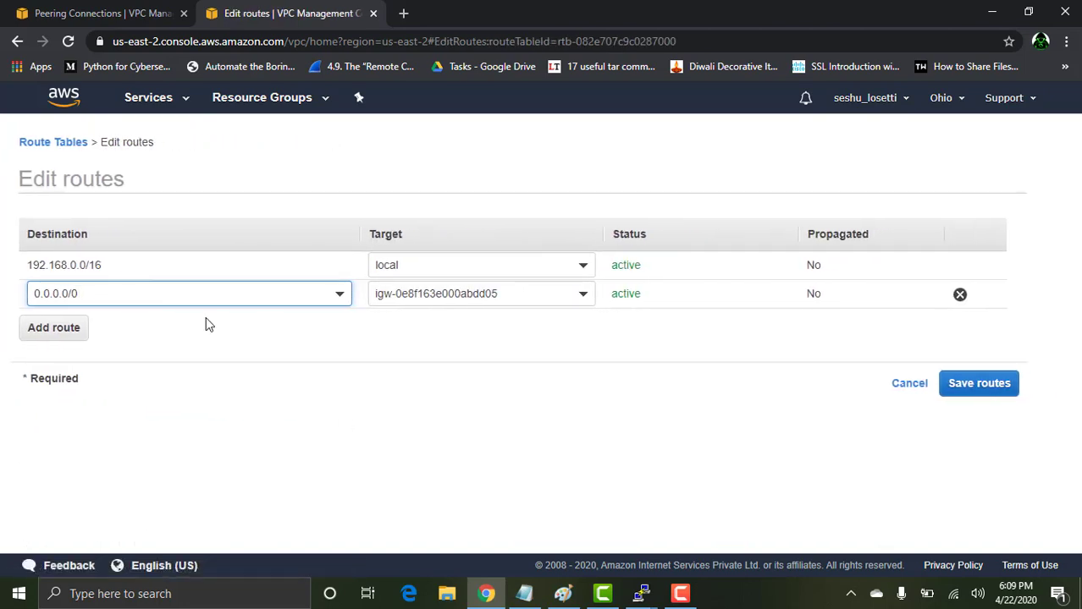
# Add a route for 10.0.0.0/16 targeting the green-blue peering connection to blueroutetable and save the routes
pyautogui.click(66, 331)
pyautogui.click(102, 328)
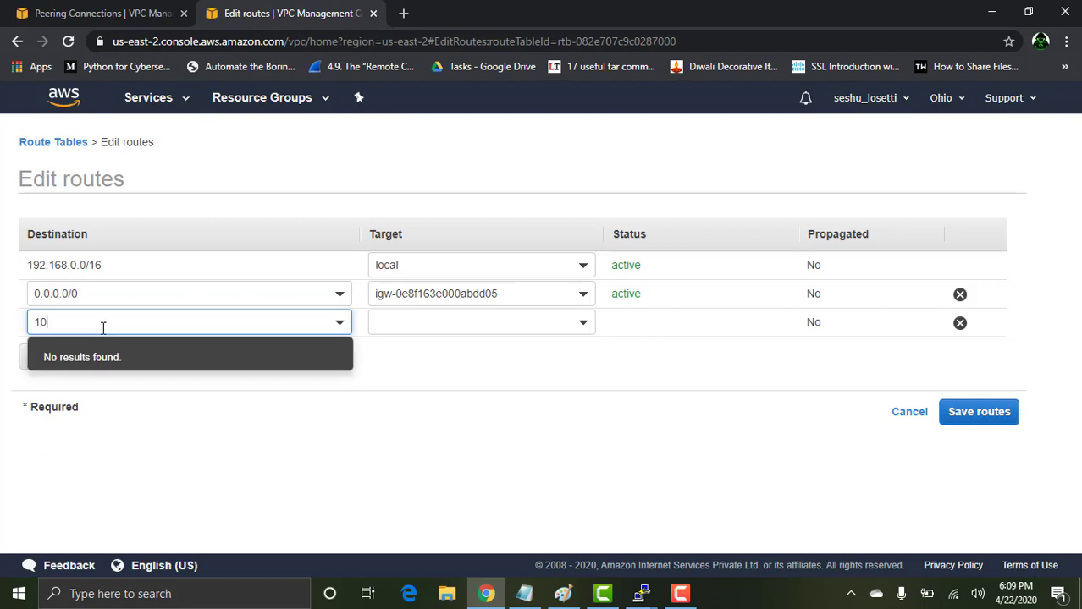
pyautogui.write('10.0.0.')
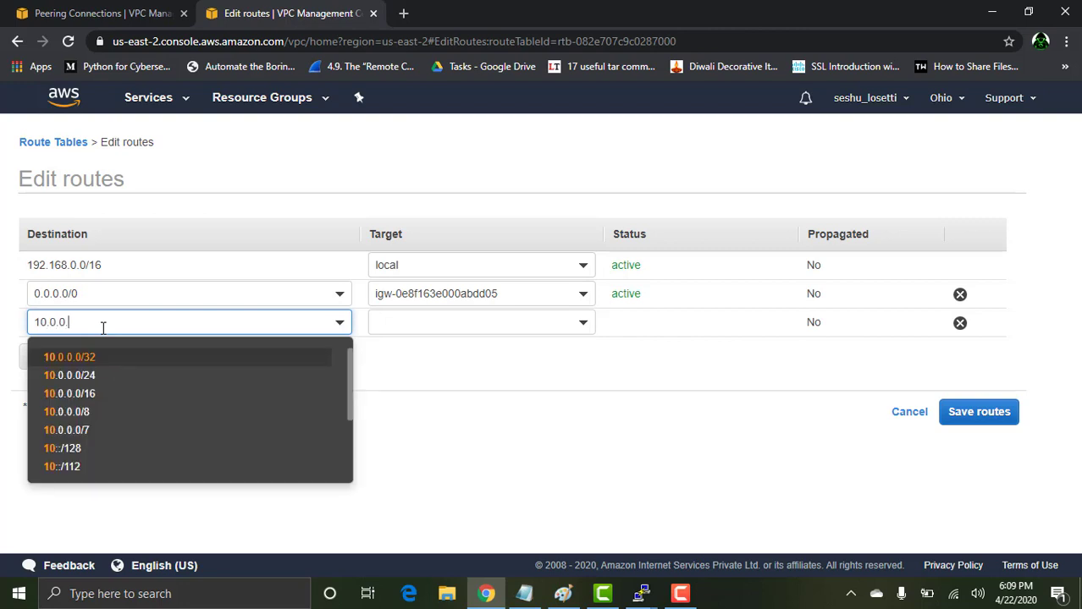
pyautogui.write('0/16')
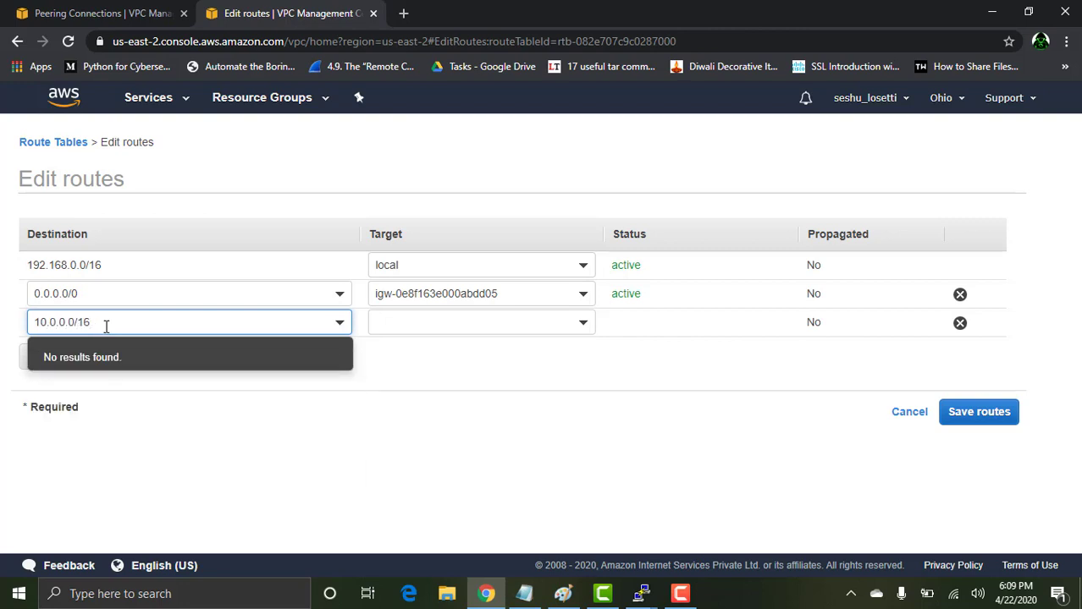
pyautogui.click(475, 329)
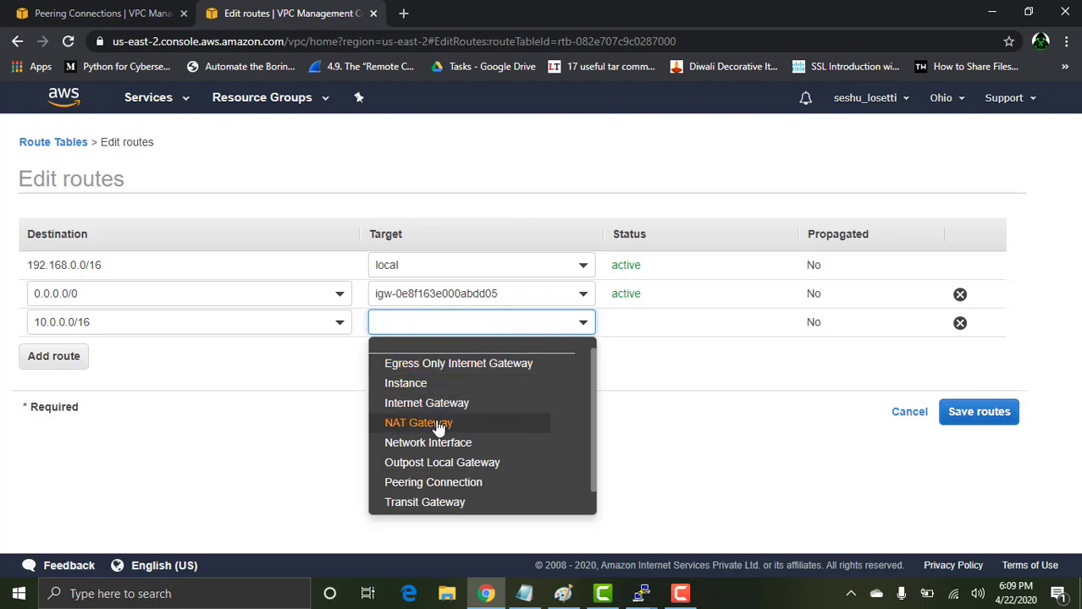
pyautogui.click(470, 481)
pyautogui.click(457, 365)
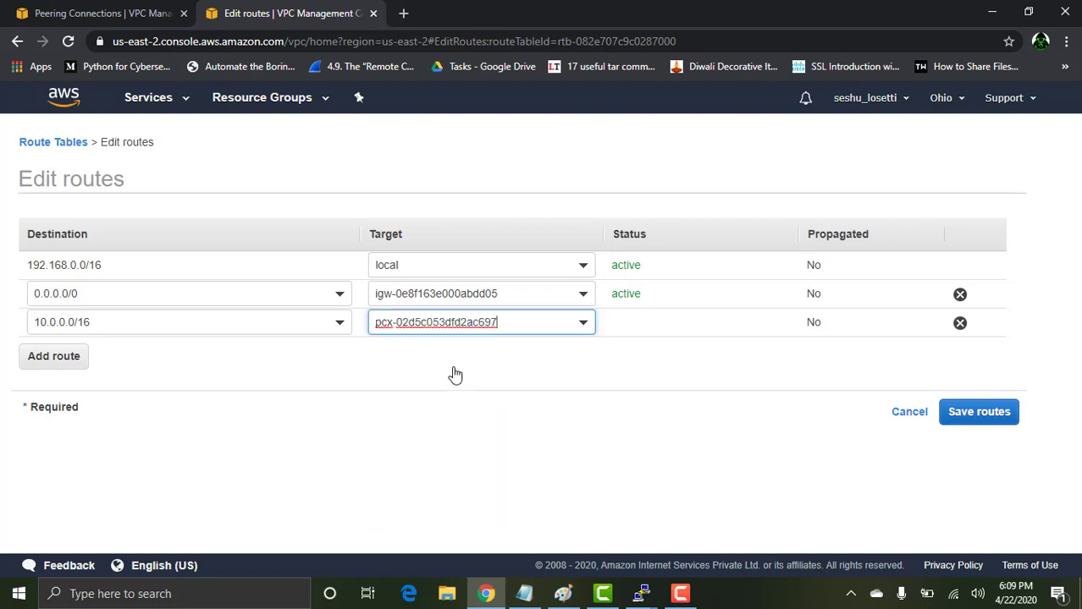
pyautogui.click(962, 413)
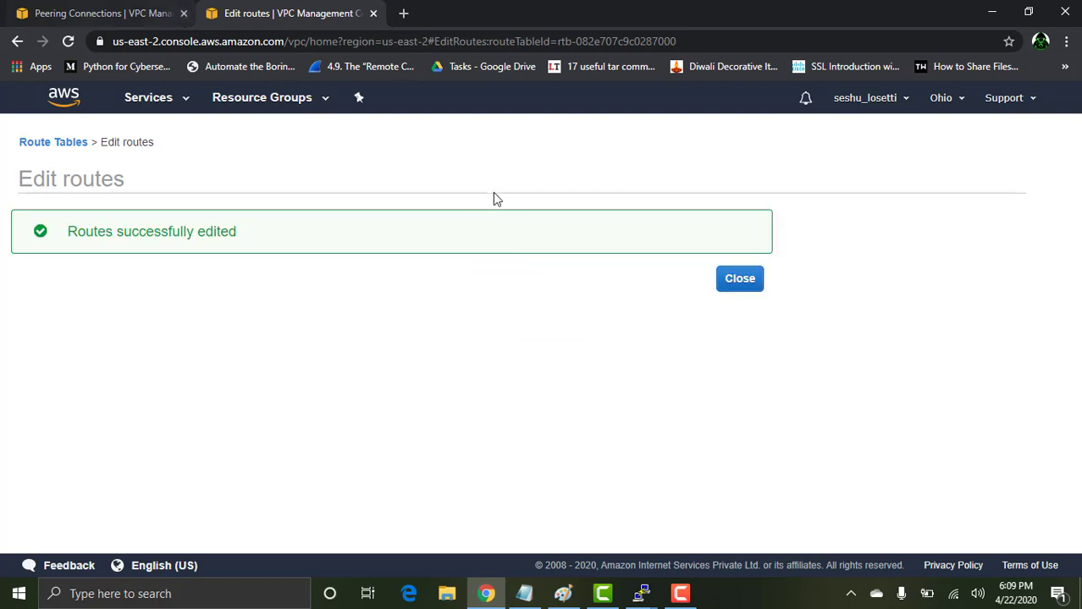
pyautogui.click(740, 283)
# Open the routes of the green route table in the N. Virginia region for editing
pyautogui.click(143, 9)
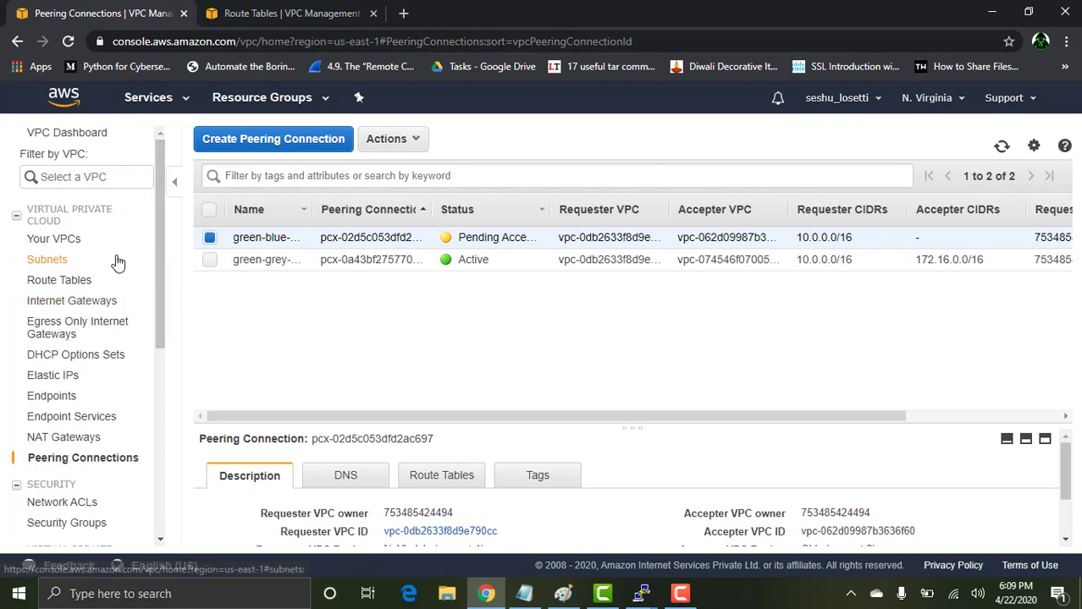
pyautogui.click(99, 284)
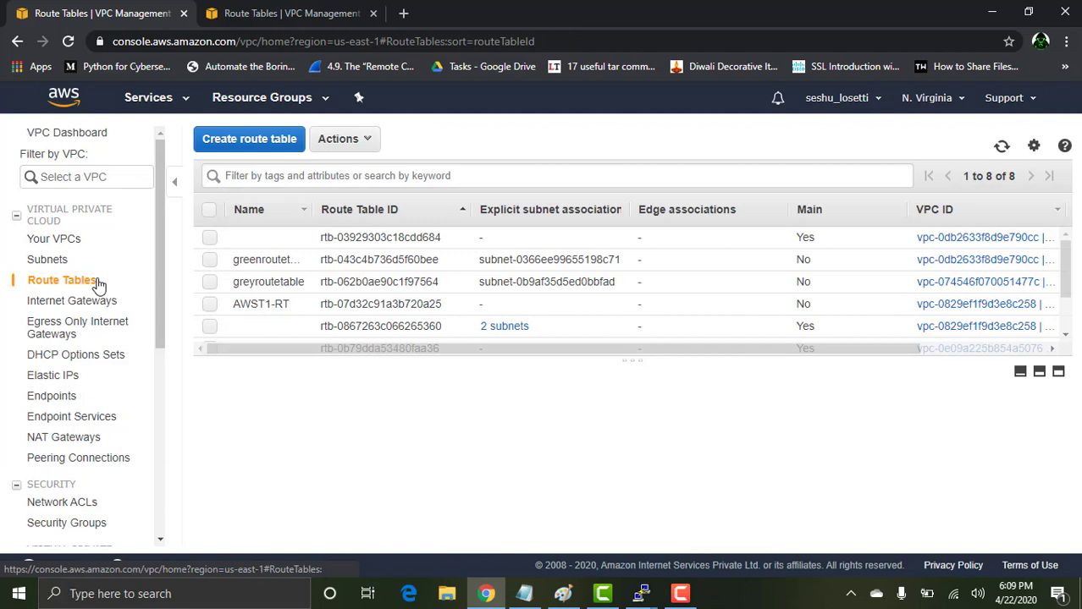
pyautogui.click(270, 264)
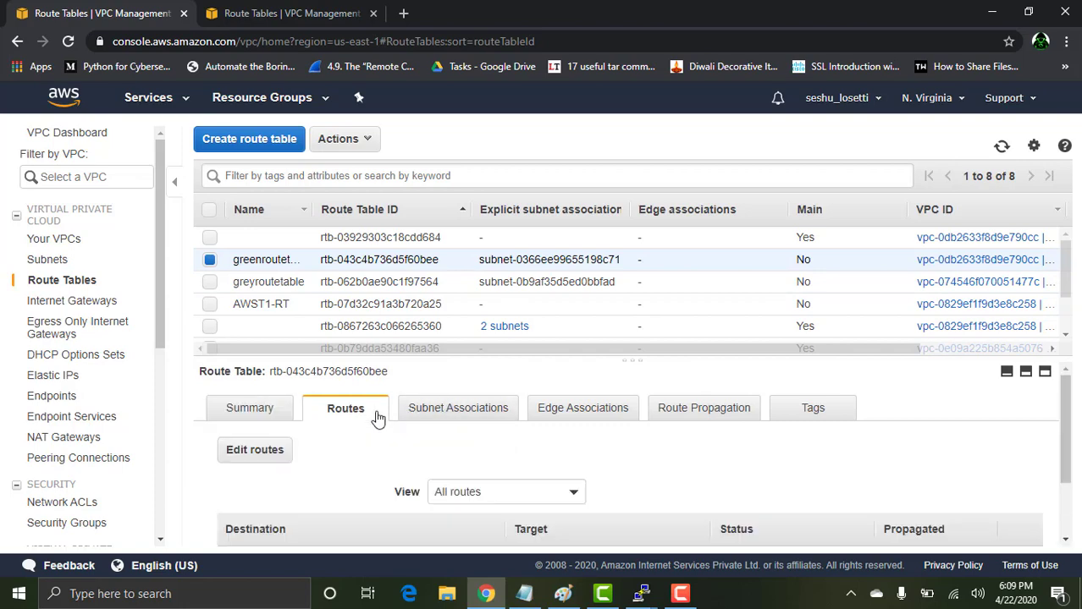
pyautogui.click(255, 449)
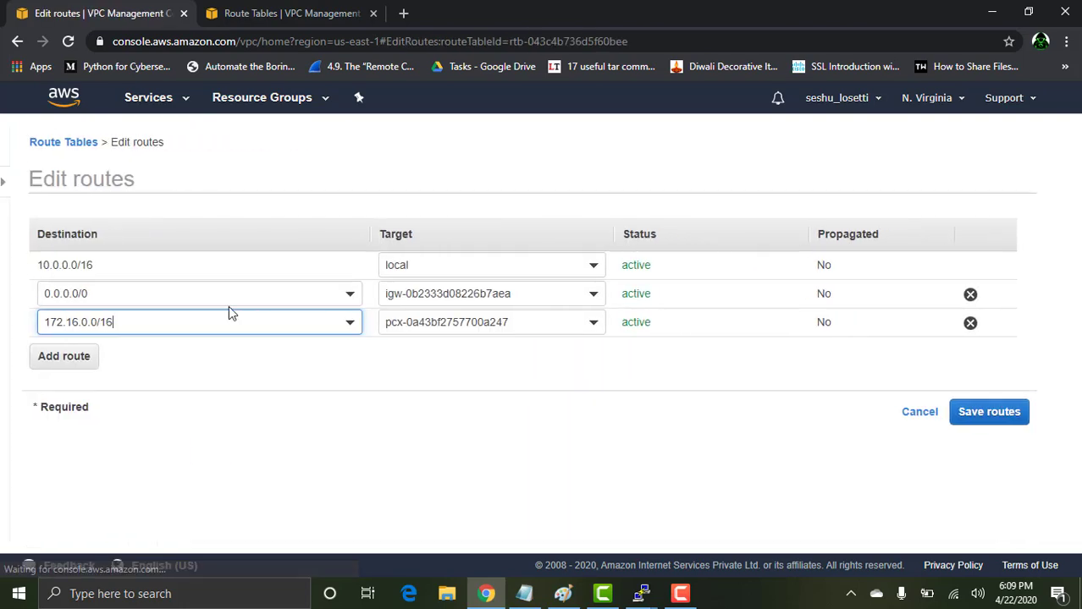
# Add a route for 192.168.0.0/16 targeting green-blue-vpc-peering to the green route table and save the routes
pyautogui.click(80, 360)
pyautogui.click(91, 353)
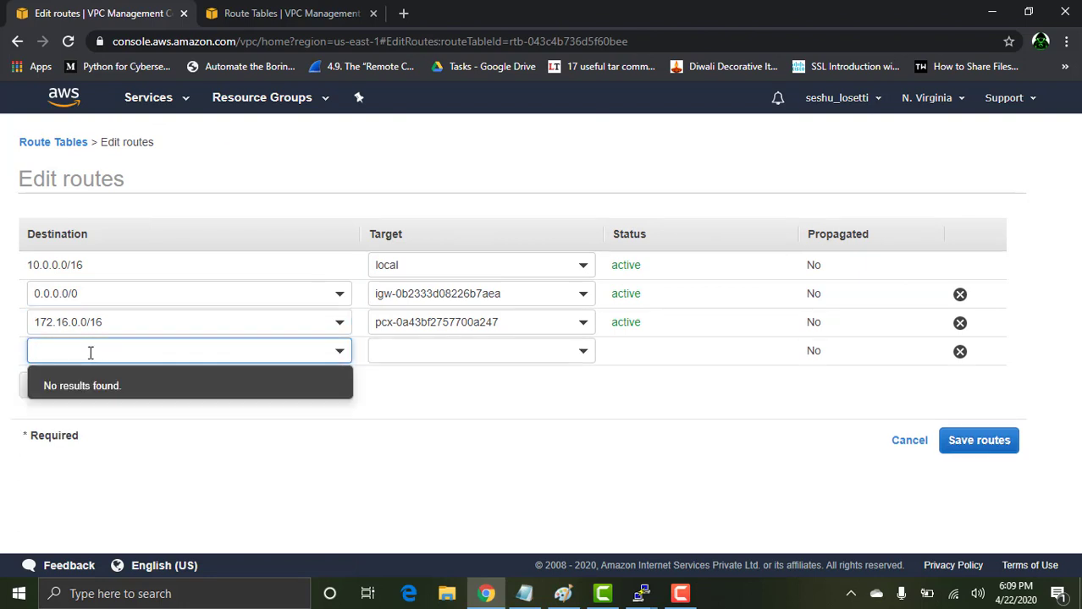
pyautogui.write('192.1')
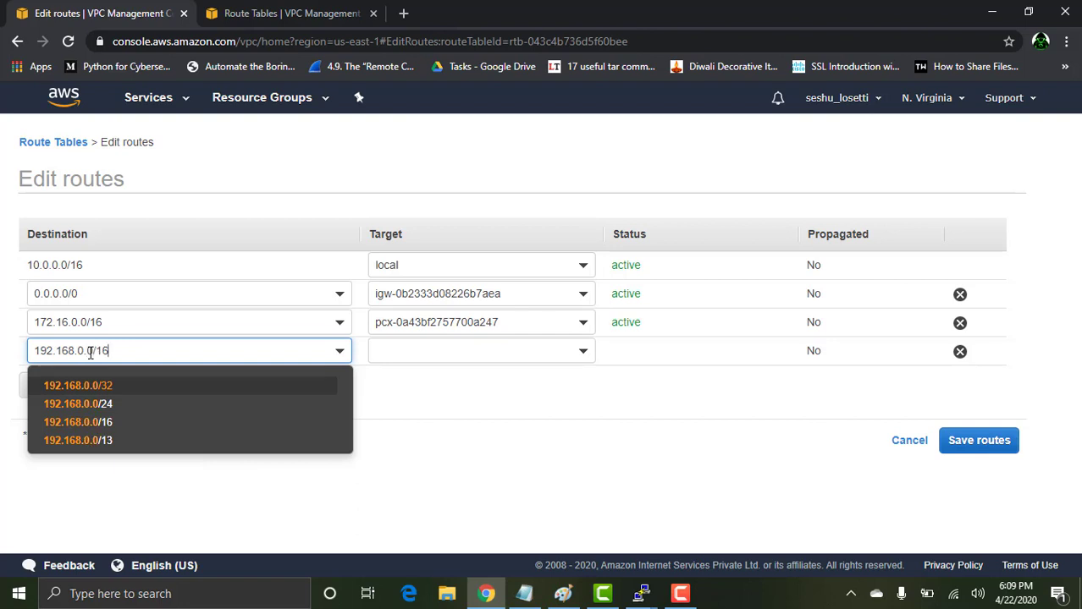
pyautogui.write('68.0.0/16')
pyautogui.click(453, 350)
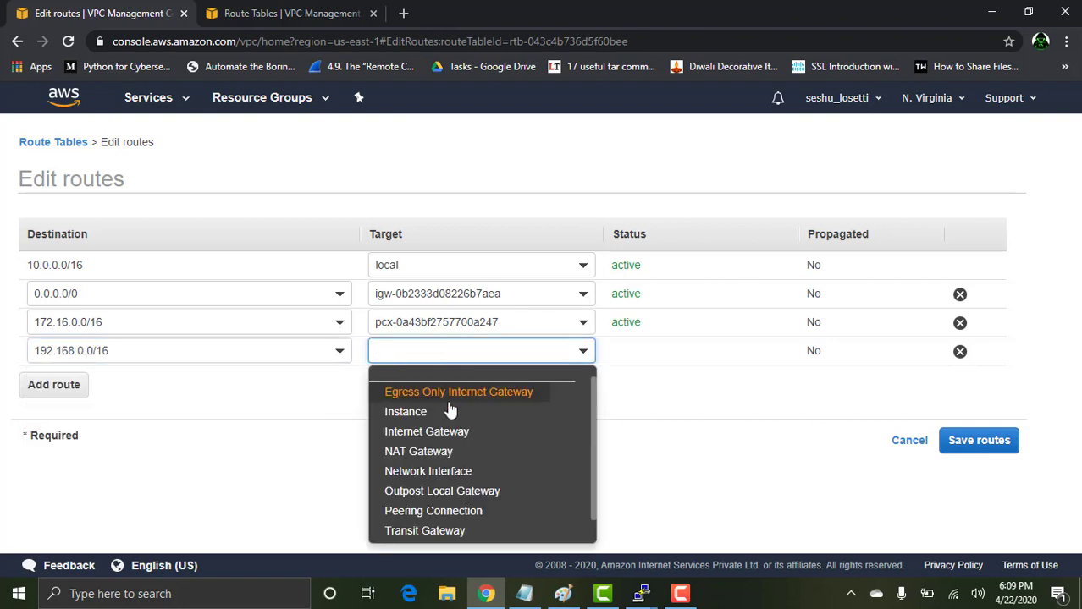
pyautogui.click(463, 512)
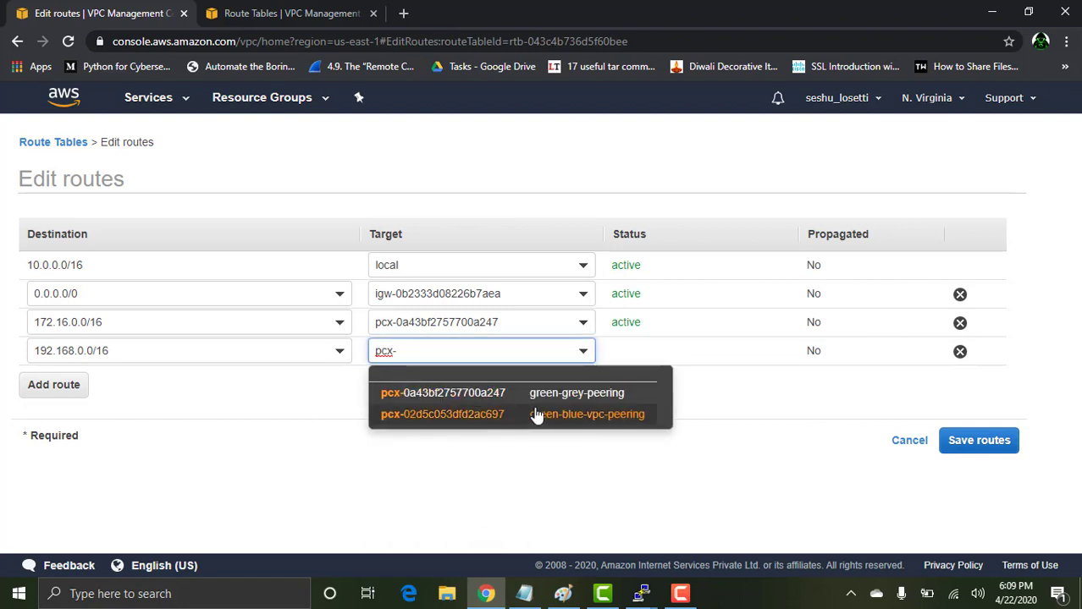
pyautogui.click(550, 421)
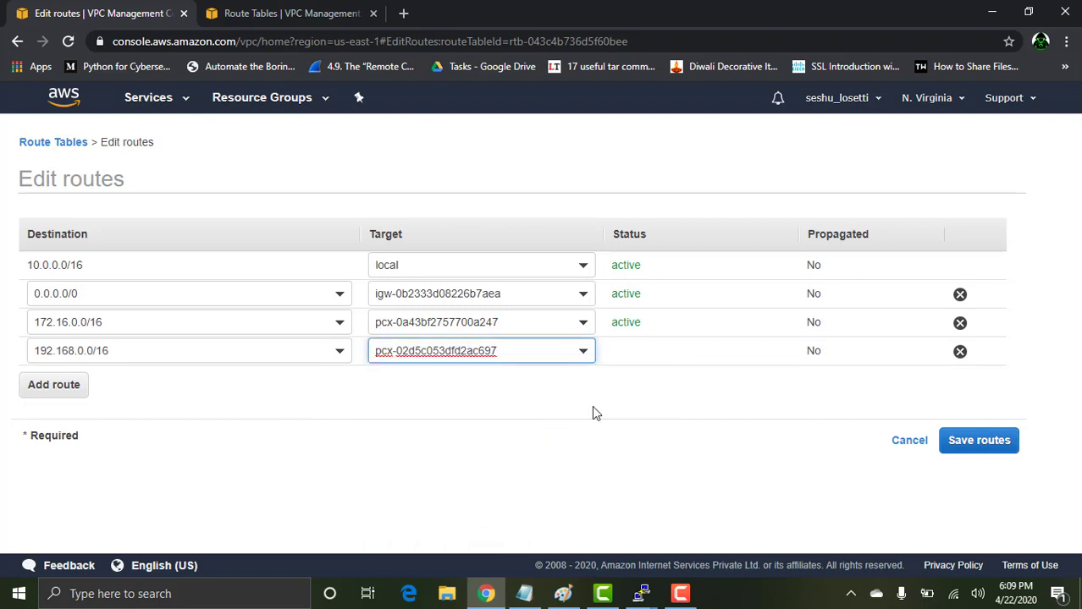
pyautogui.click(978, 440)
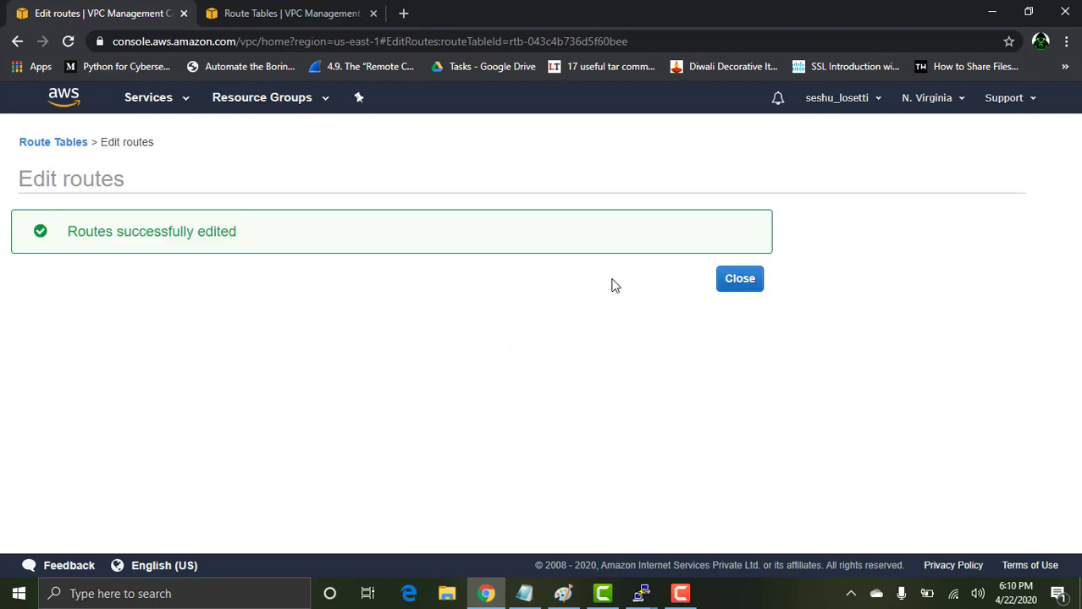
pyautogui.click(739, 279)
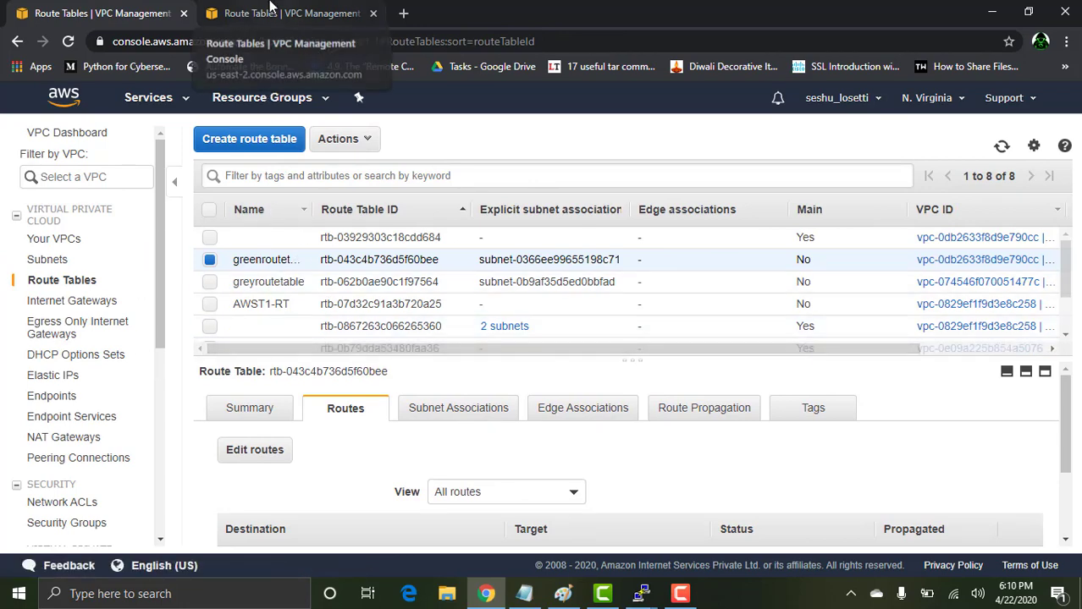
# Start launching an EC2 instance in the Ohio region, choosing an AMI and keeping the t2.micro type
pyautogui.click(271, 8)
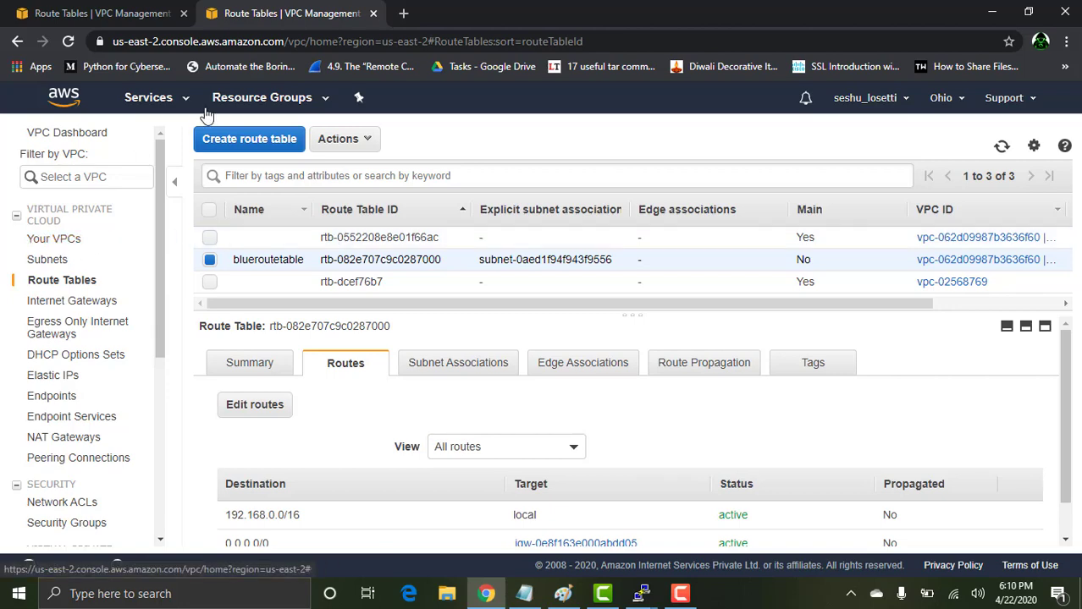
pyautogui.click(172, 100)
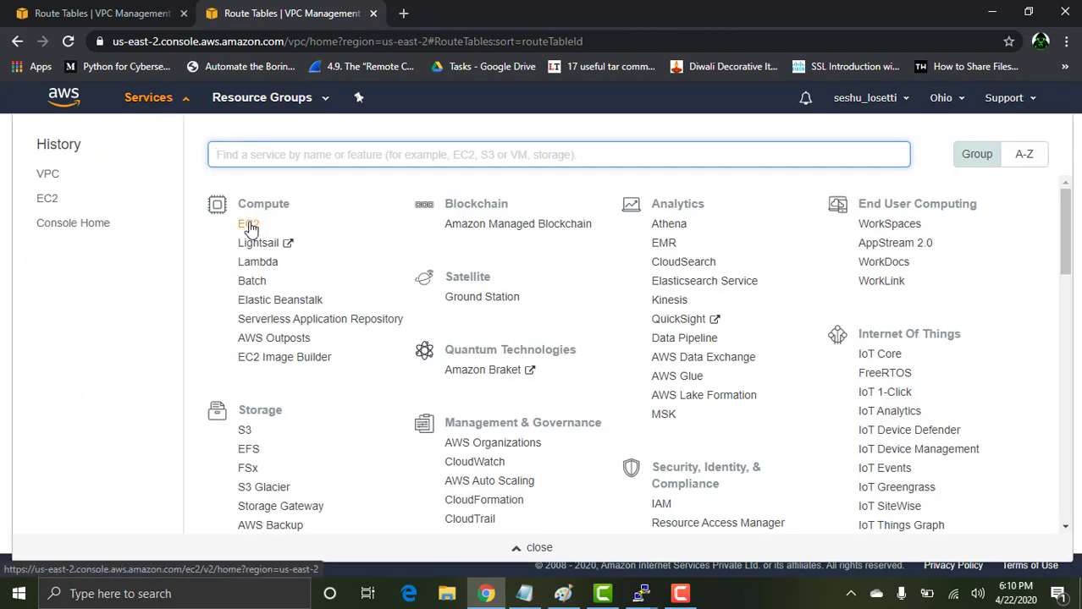
pyautogui.click(248, 225)
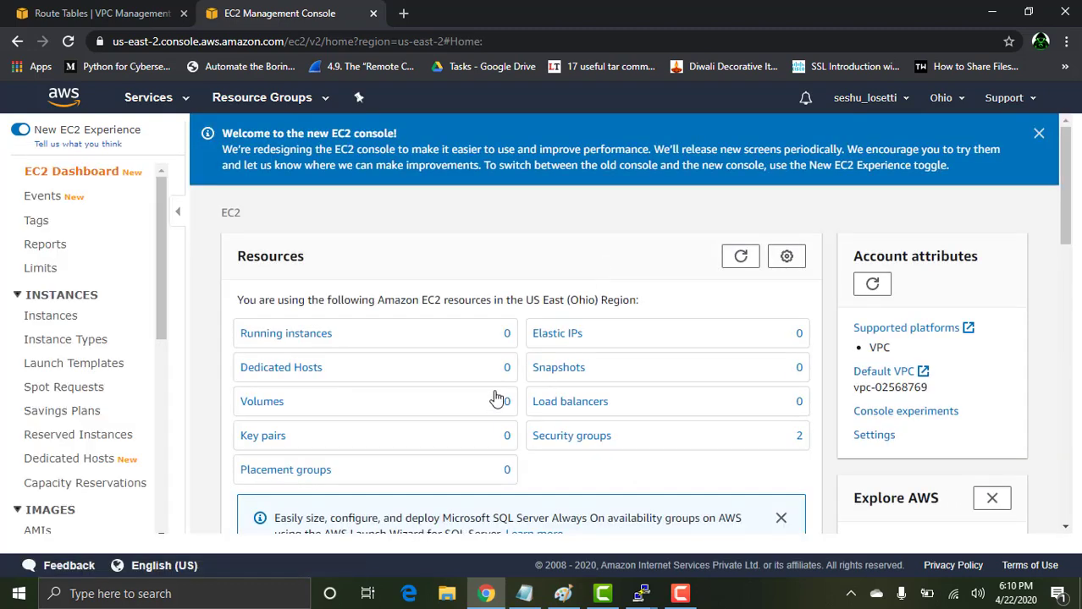
pyautogui.click(296, 338)
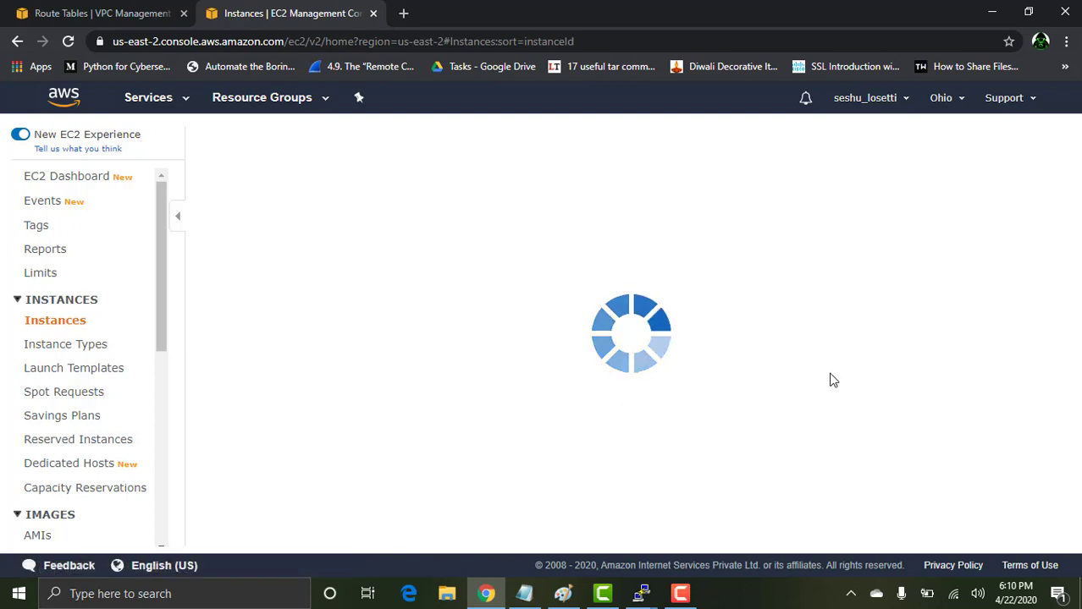
pyautogui.click(653, 303)
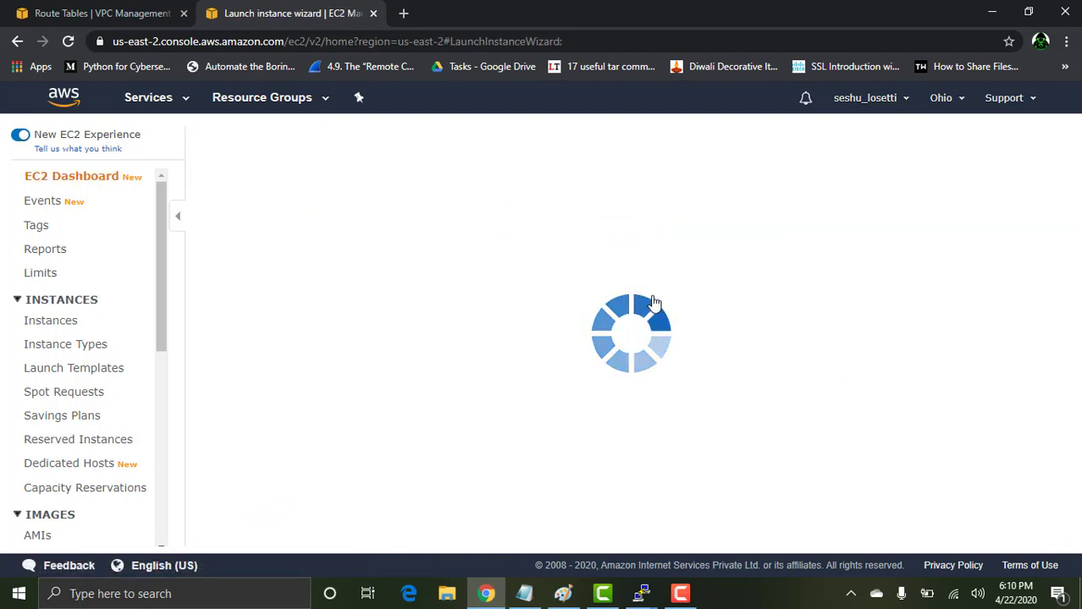
pyautogui.click(969, 332)
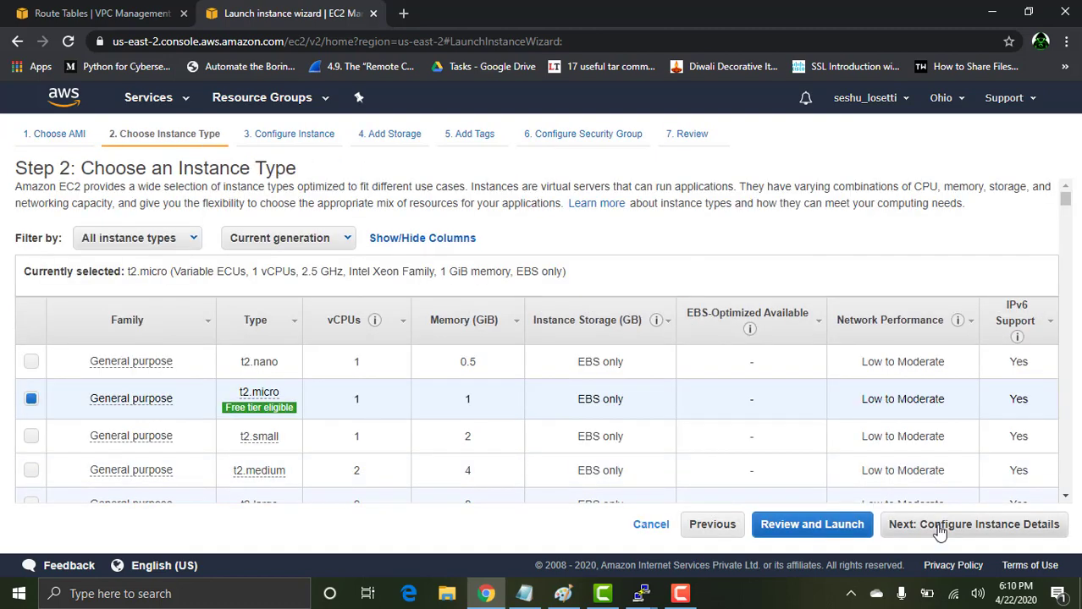
pyautogui.click(983, 525)
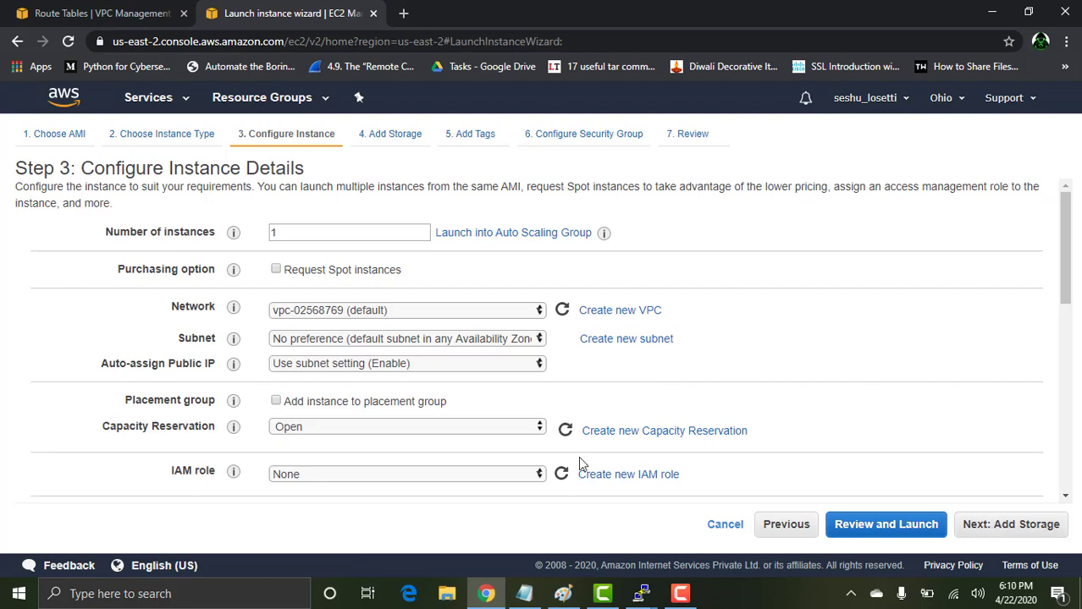
# Set the instance's network to bluevpc and enable auto-assignment of a public IP
pyautogui.click(449, 315)
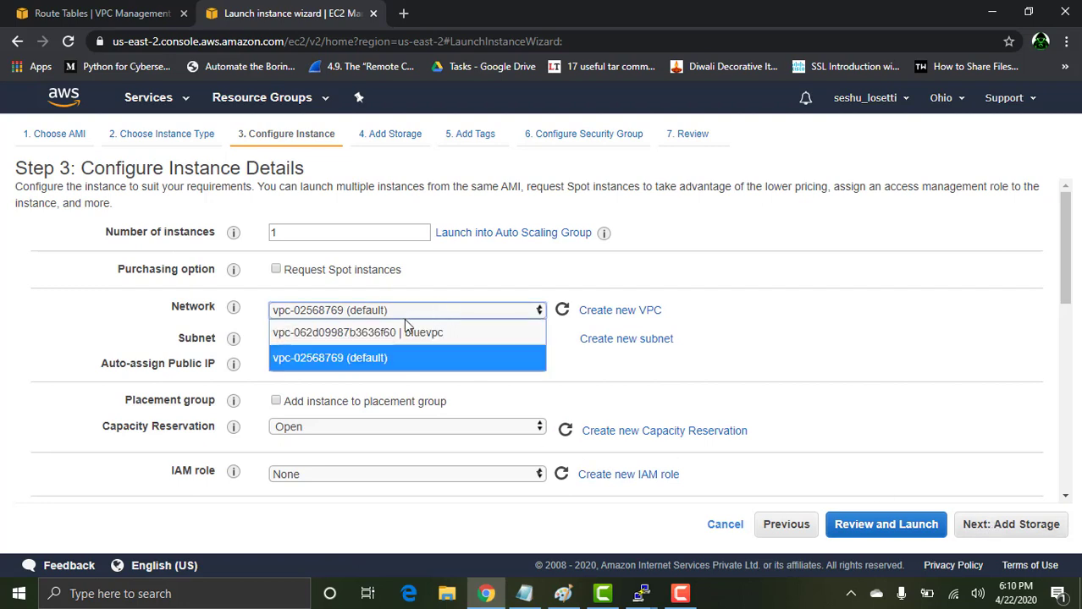
pyautogui.click(411, 335)
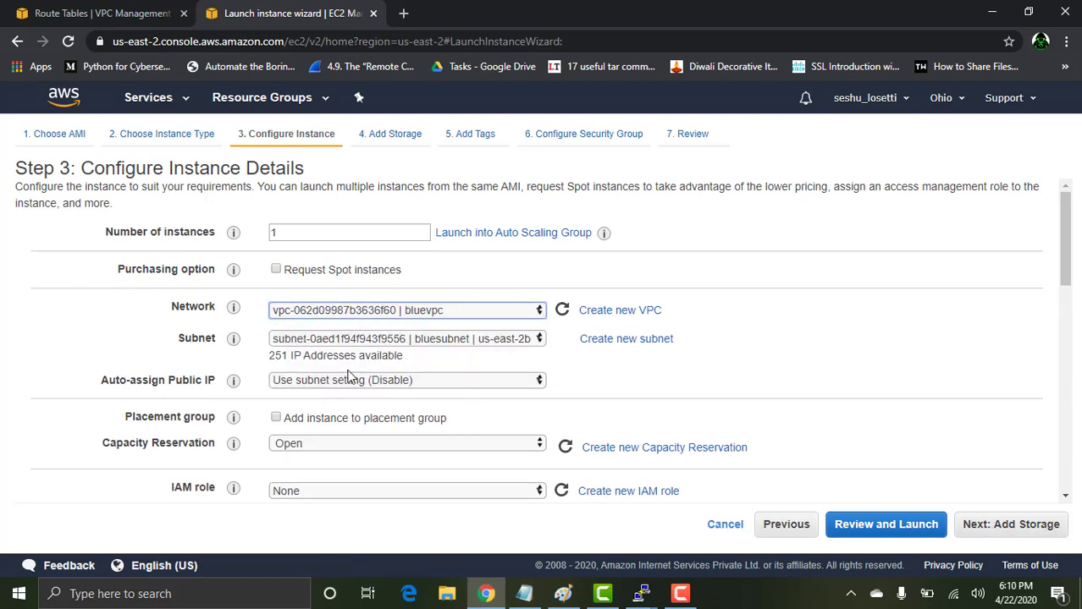
pyautogui.click(383, 387)
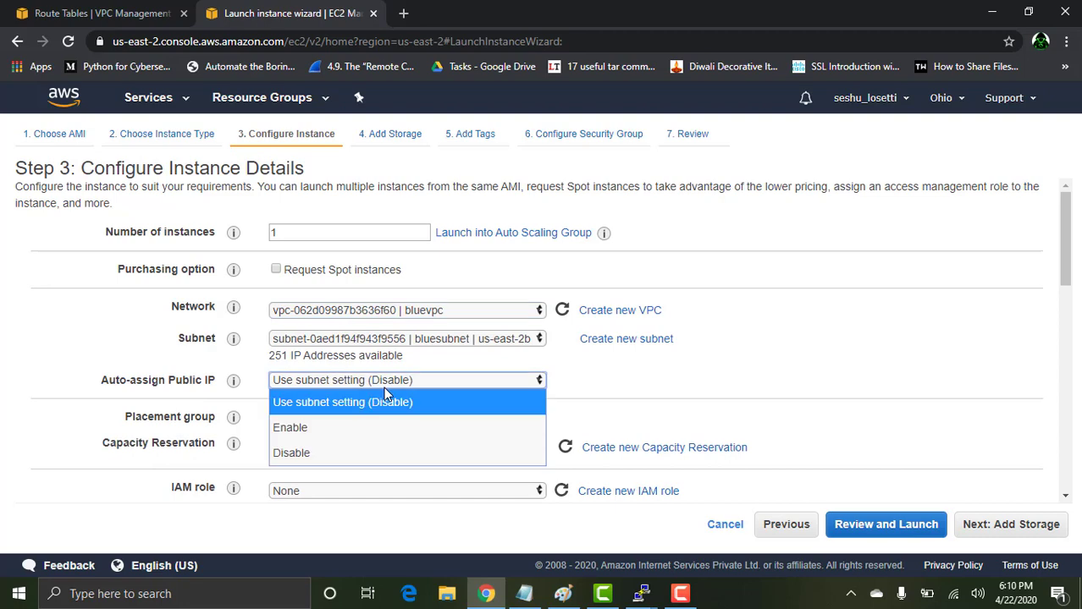
pyautogui.click(325, 435)
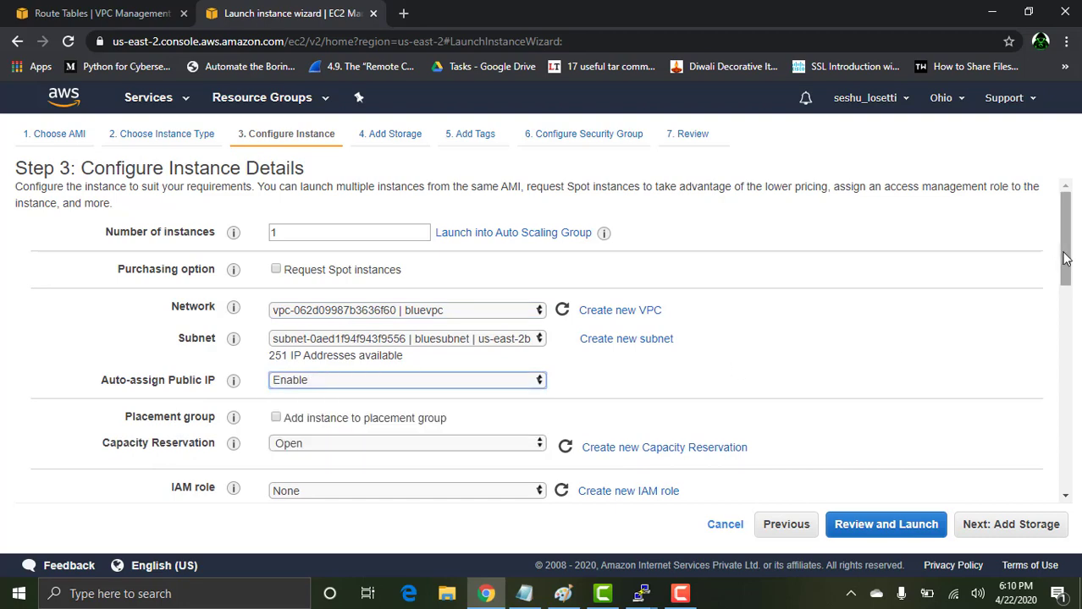
# Assign 192.168.1.100 as the primary private IP of the instance's eth0 network interface
pyautogui.moveTo(1068, 272); pyautogui.dragTo(1073, 359)
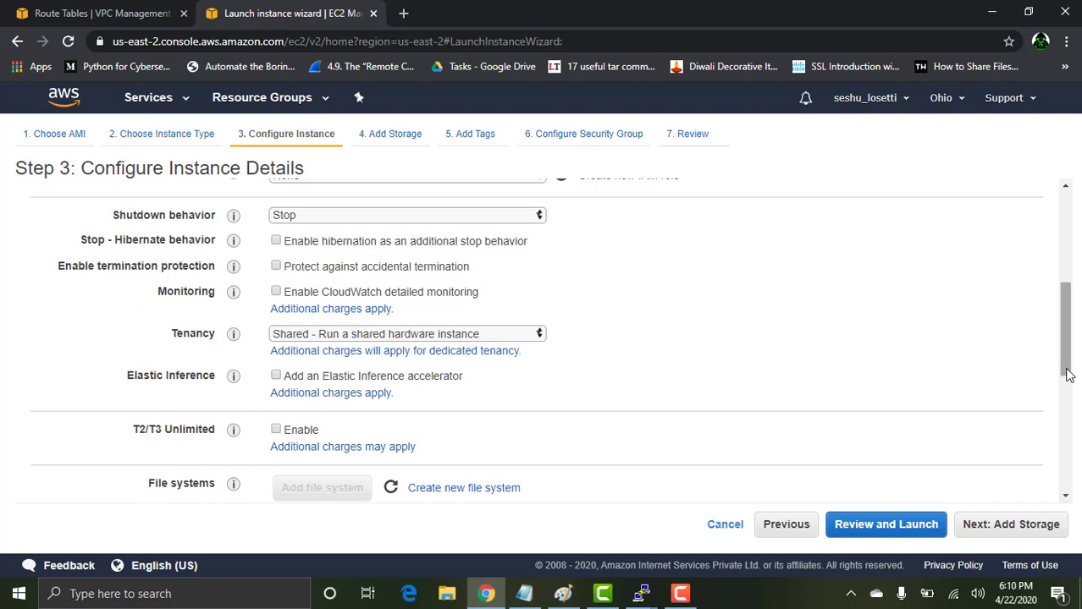
pyautogui.click(1067, 492)
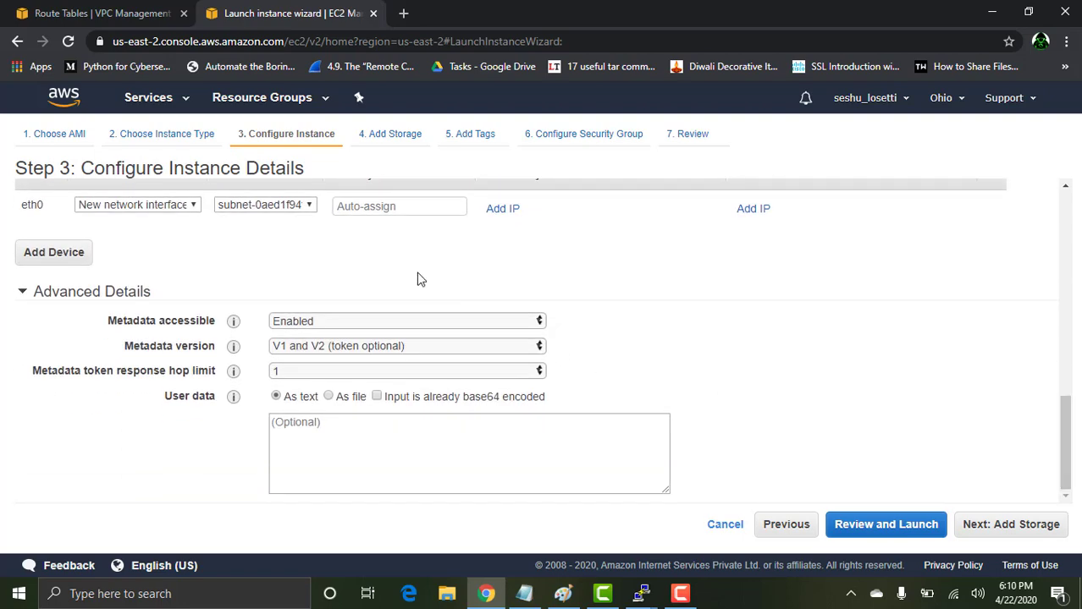
pyautogui.click(380, 212)
pyautogui.write('192.168.1.100')
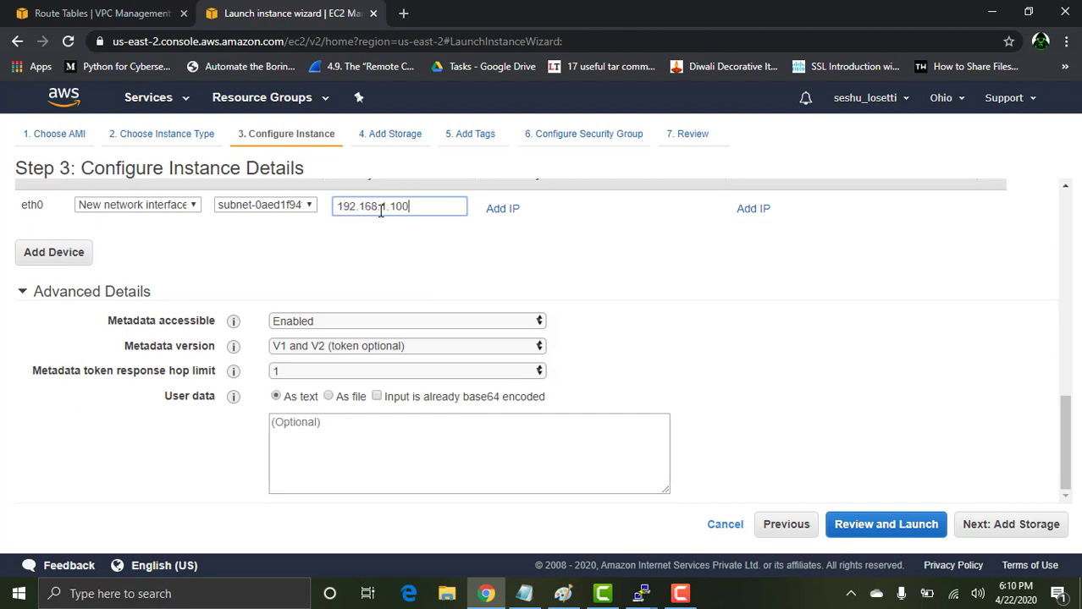
# Keep the default storage and tags, and add an All traffic rule with source 0.0.0.0/0 to the new security group
pyautogui.click(990, 525)
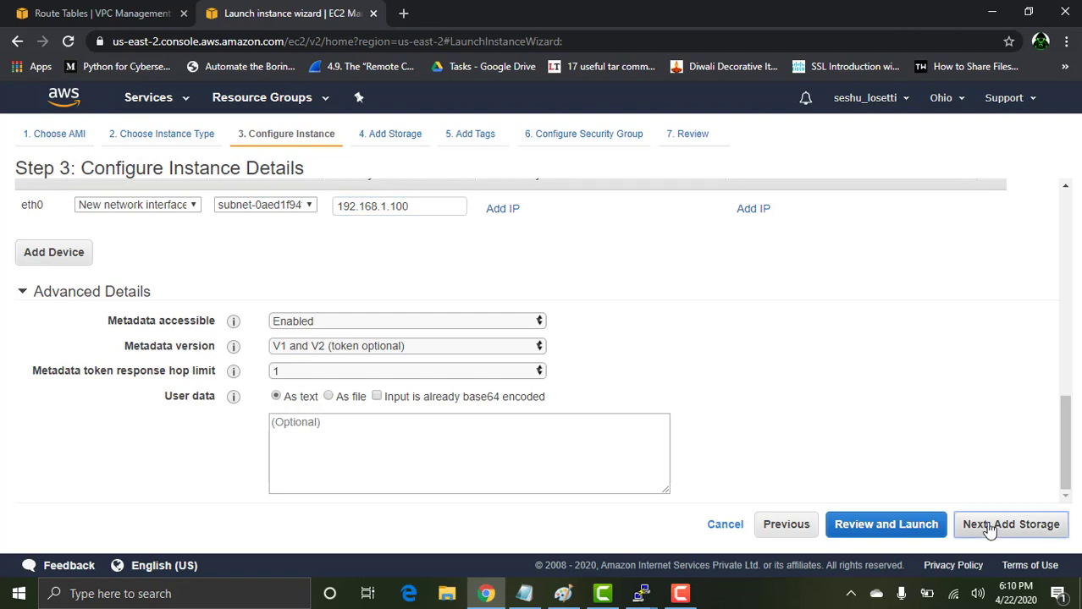
pyautogui.click(990, 524)
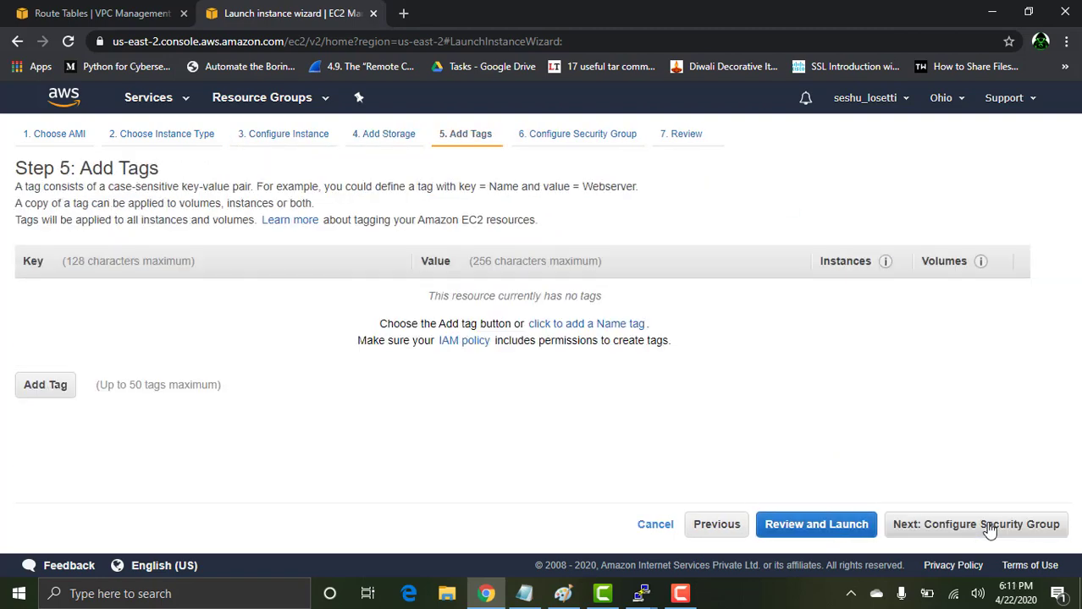
pyautogui.click(988, 524)
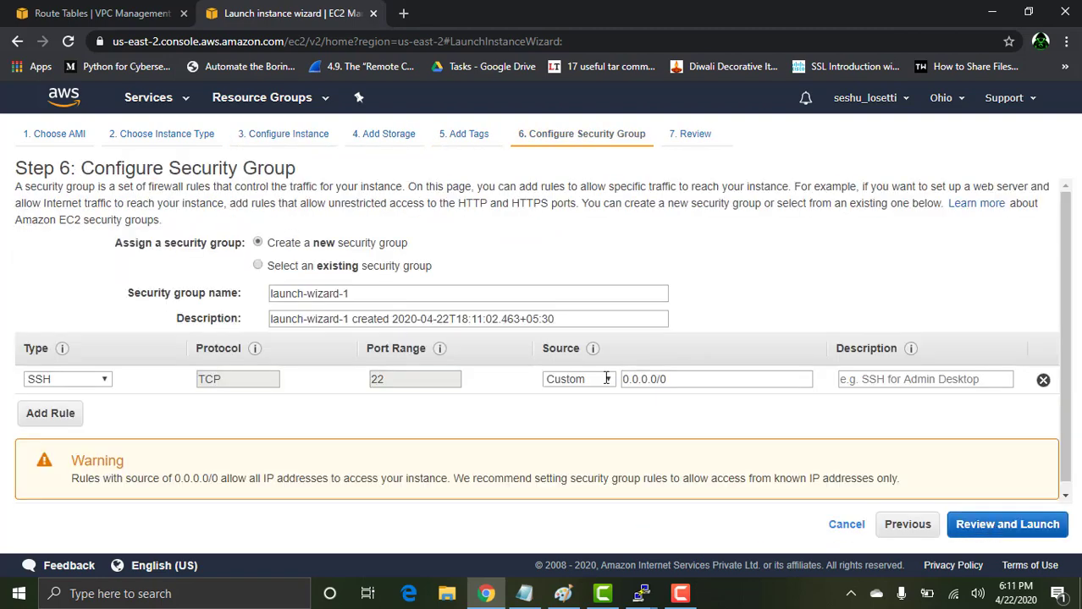
pyautogui.click(56, 415)
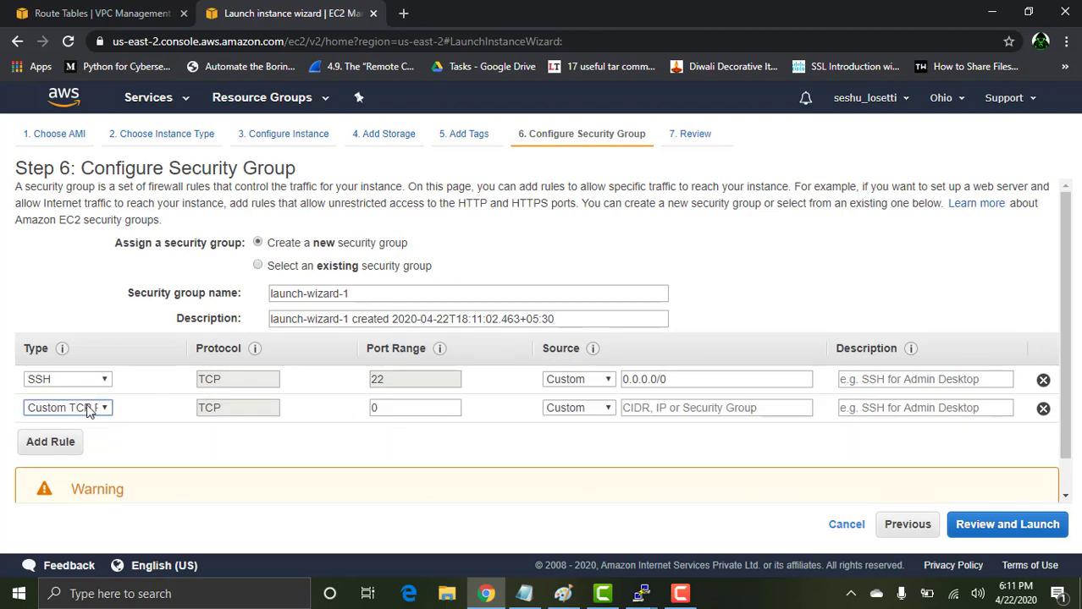
pyautogui.click(89, 408)
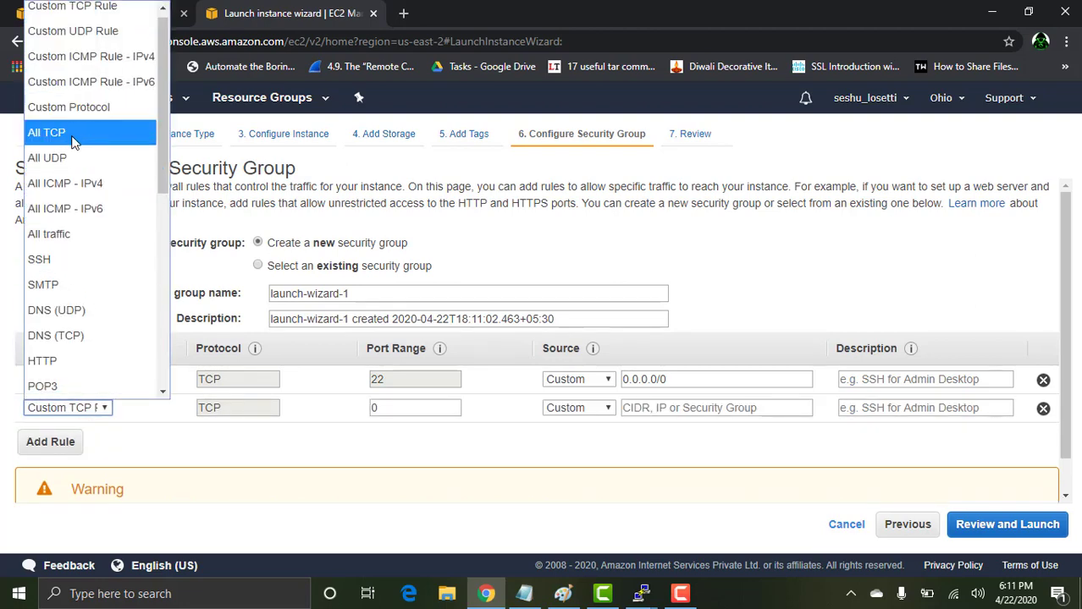
pyautogui.click(72, 241)
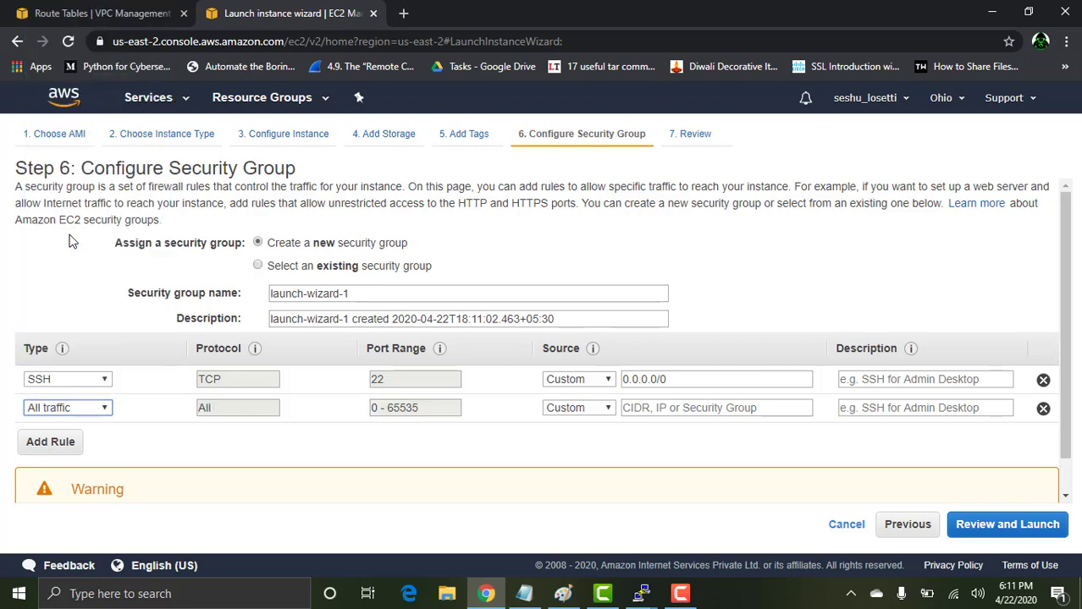
pyautogui.click(672, 408)
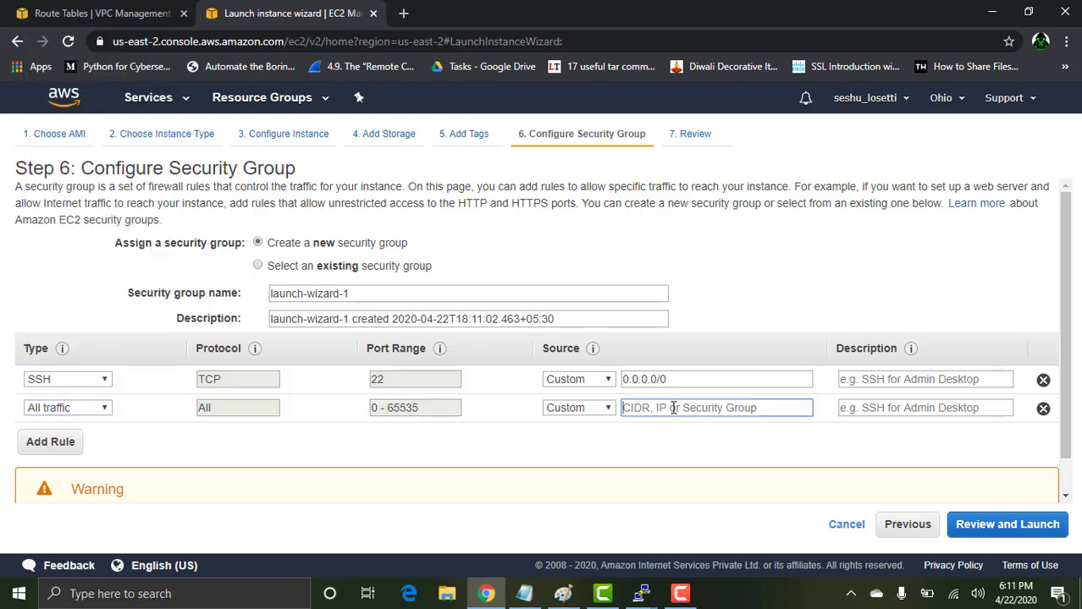
pyautogui.write('0.0.0')
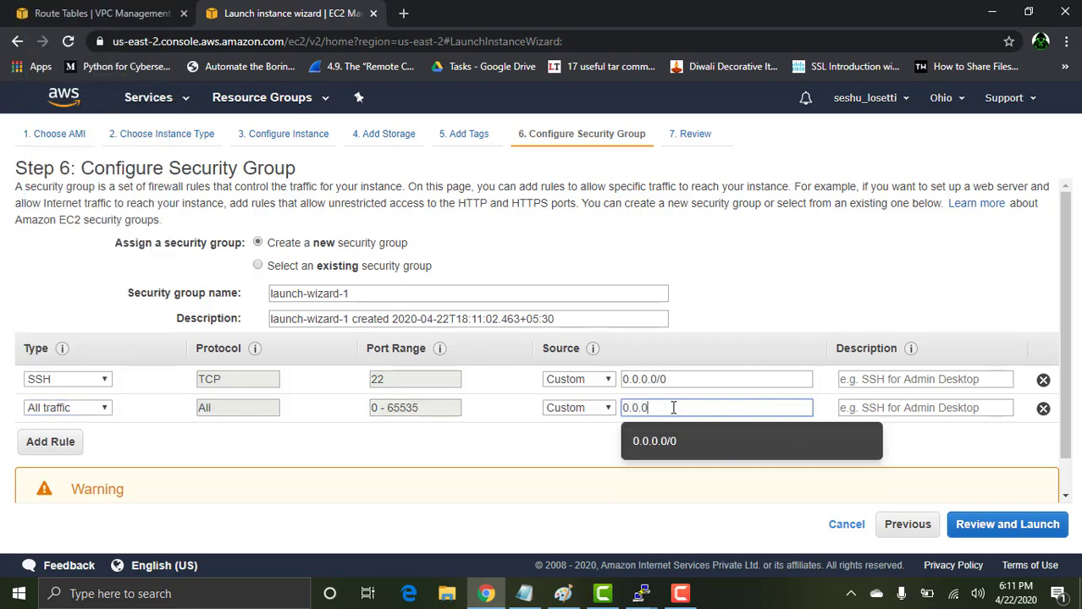
pyautogui.write('.0/0')
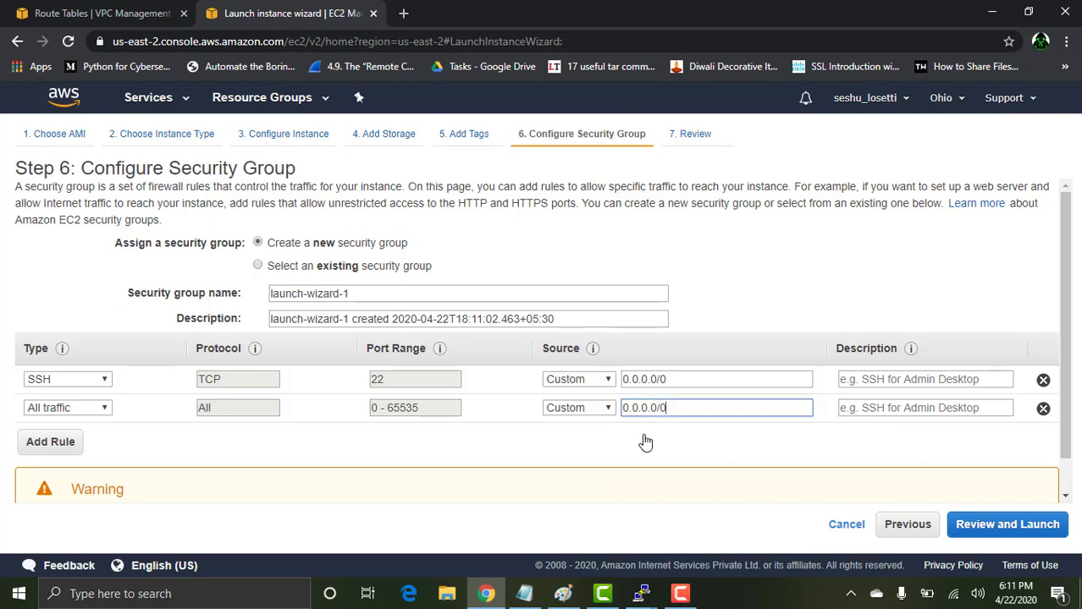
# Launch the reviewed instance with a new key pair named blue, downloading its private key file
pyautogui.click(1003, 525)
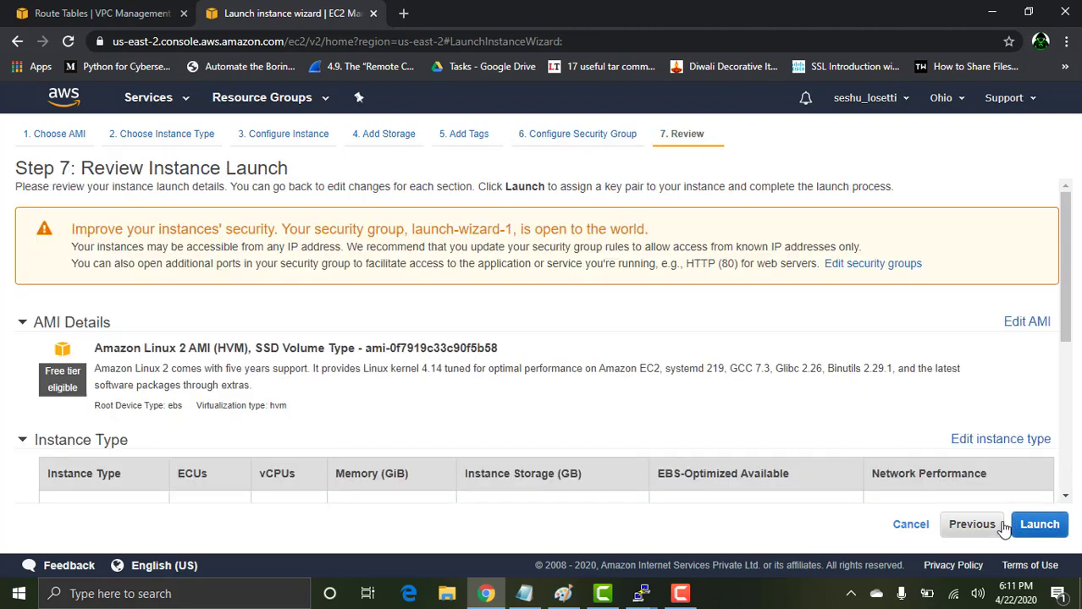
pyautogui.click(1039, 524)
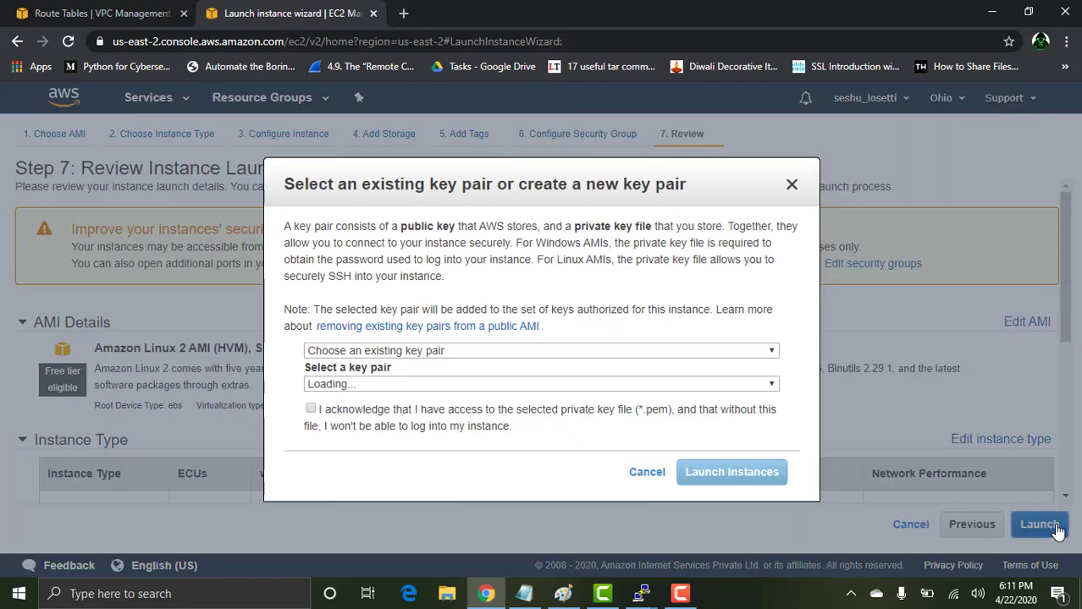
pyautogui.click(451, 352)
pyautogui.click(425, 392)
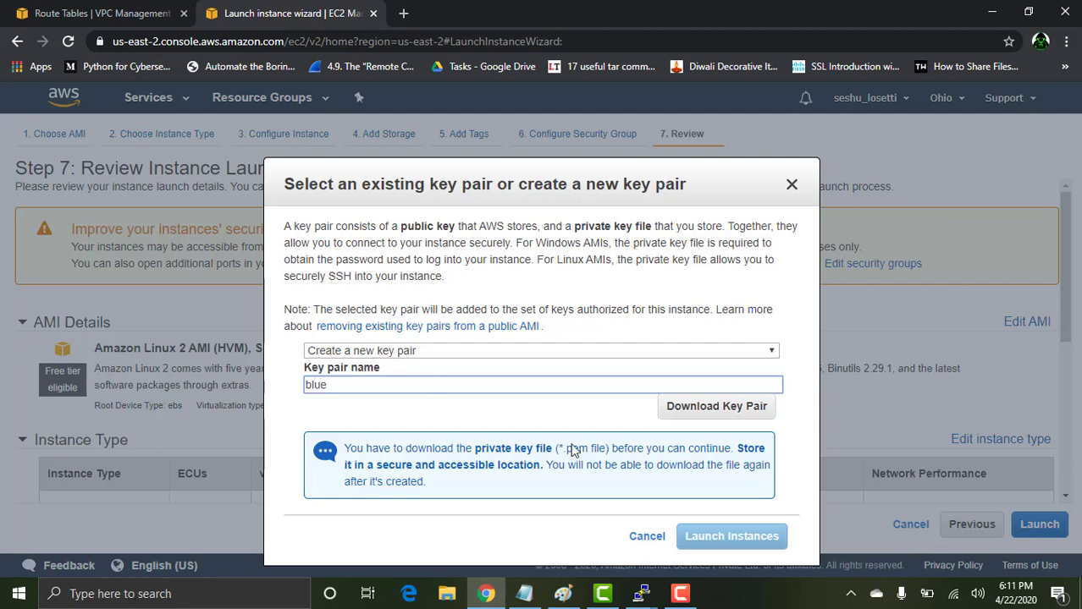
pyautogui.click(726, 415)
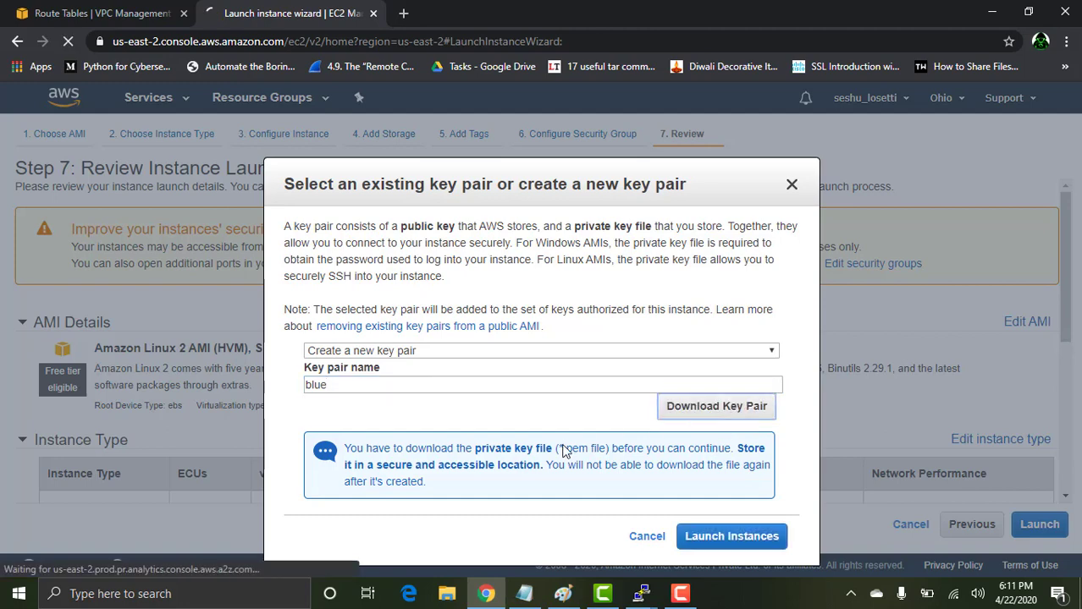
pyautogui.click(729, 537)
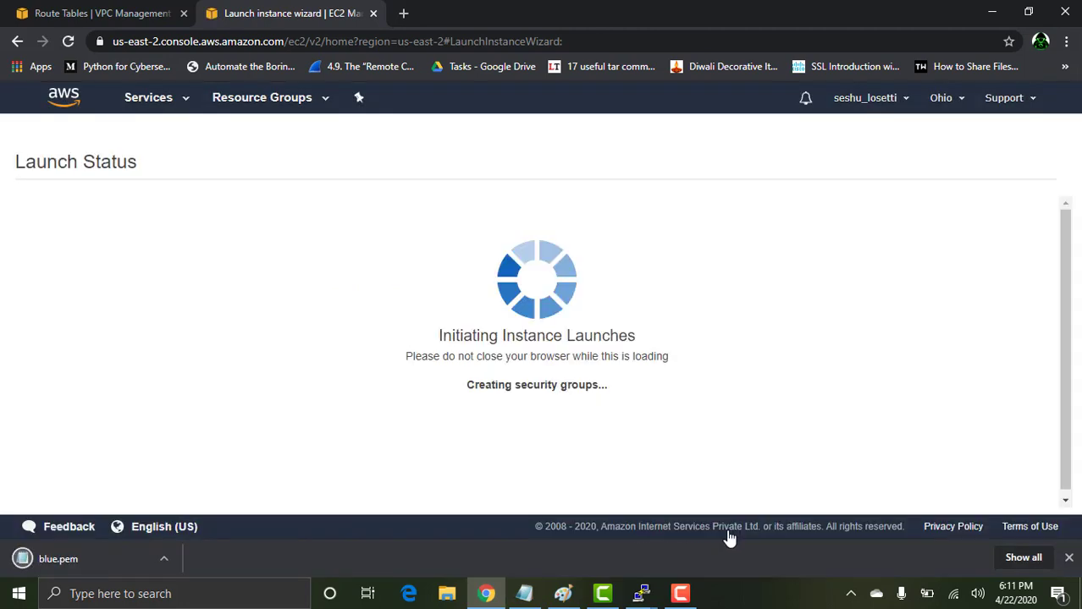
# Open PuTTYgen and load the blue.pem private key from the Downloads folder
pyautogui.click(179, 593)
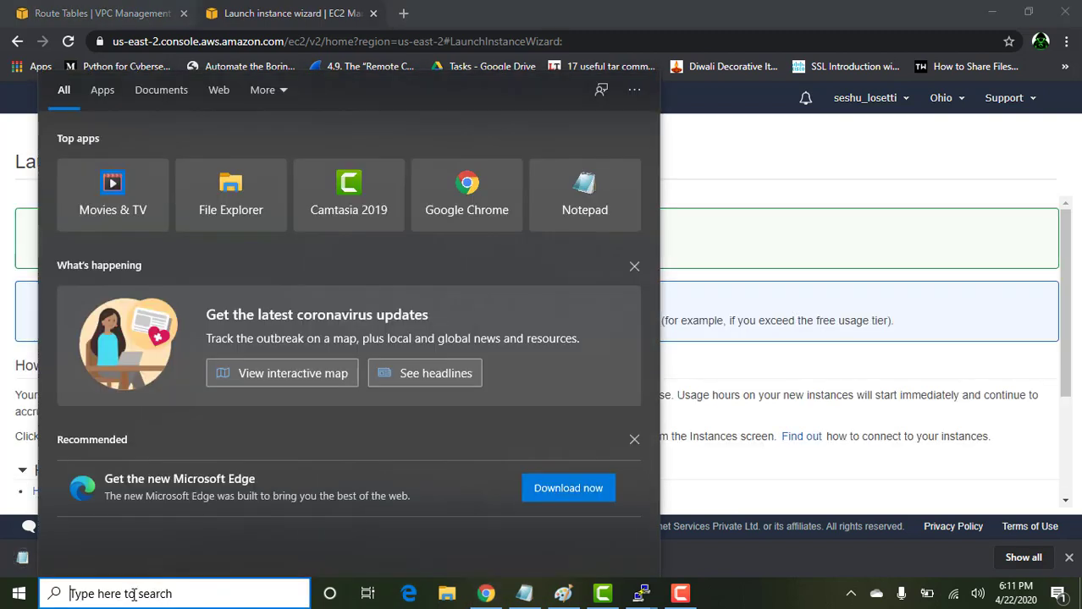
pyautogui.write('putty')
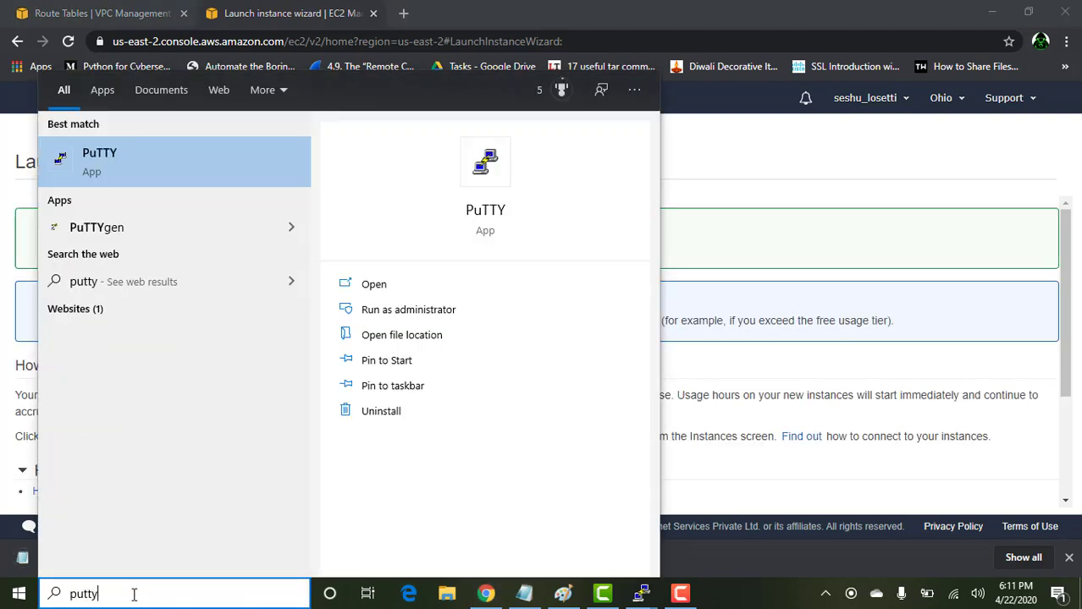
pyautogui.write('gen')
pyautogui.press('Return')
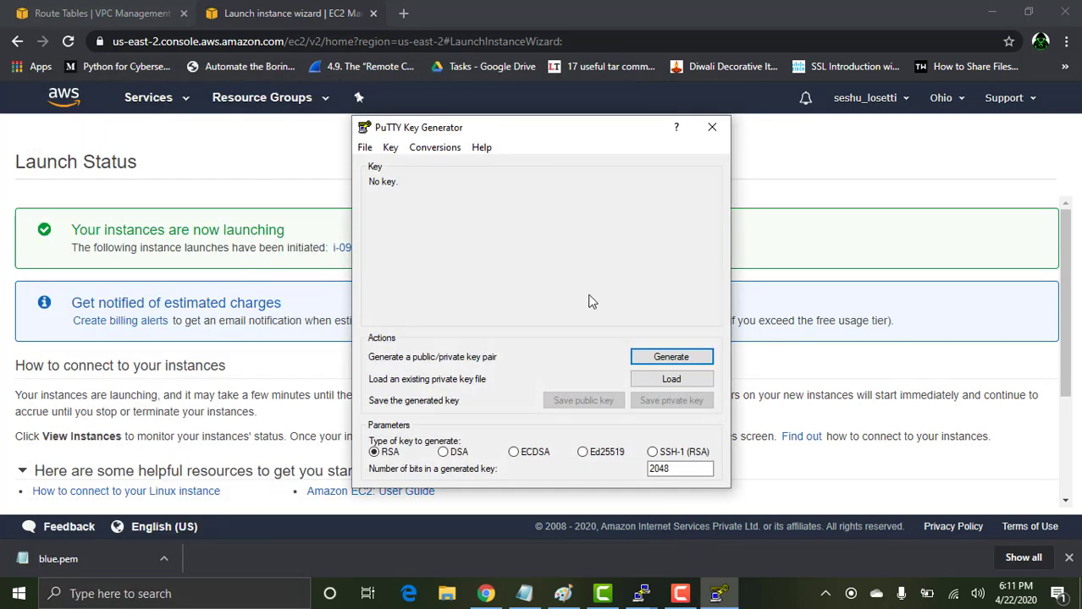
pyautogui.click(671, 378)
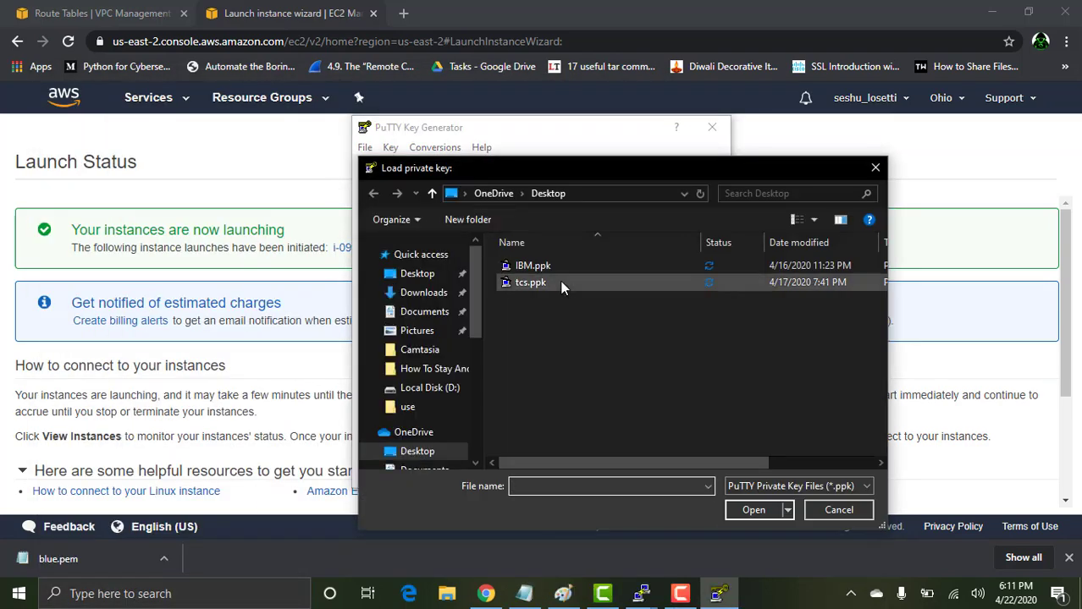
pyautogui.click(426, 293)
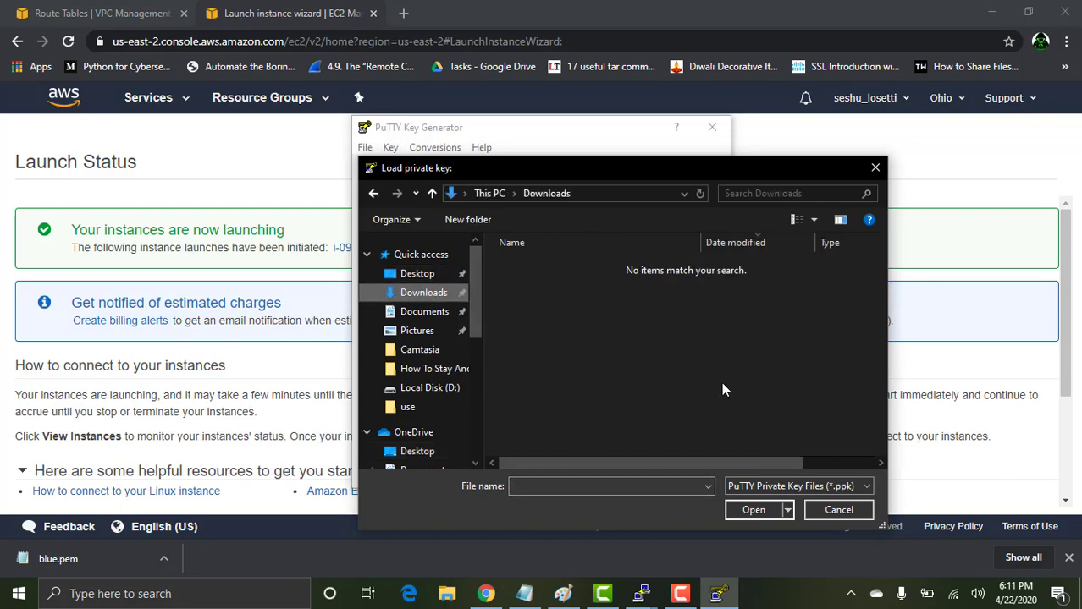
pyautogui.click(811, 485)
pyautogui.click(773, 512)
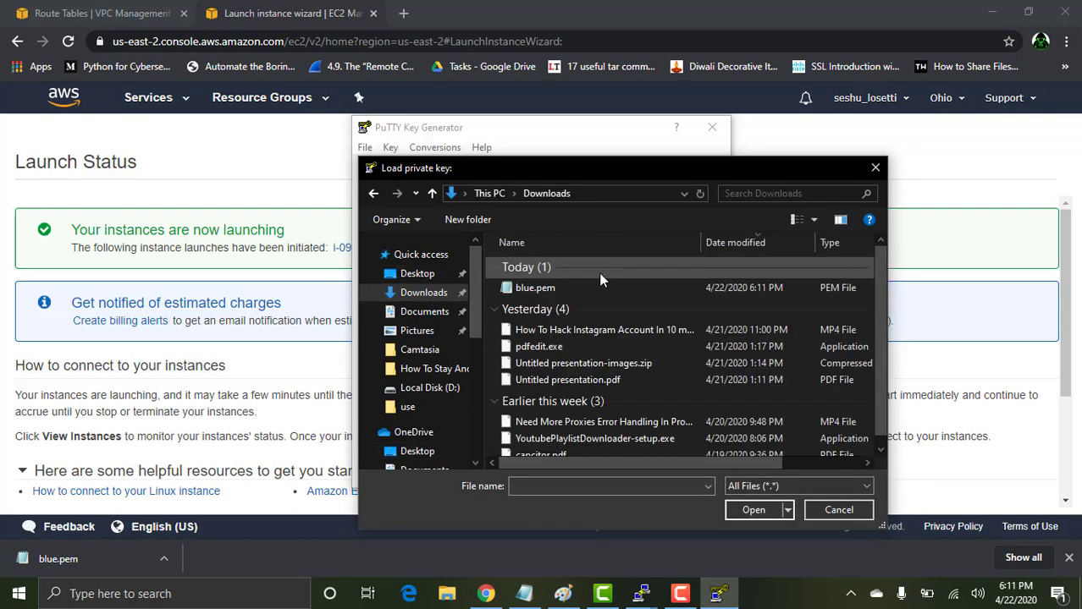
pyautogui.click(547, 288)
pyautogui.click(756, 509)
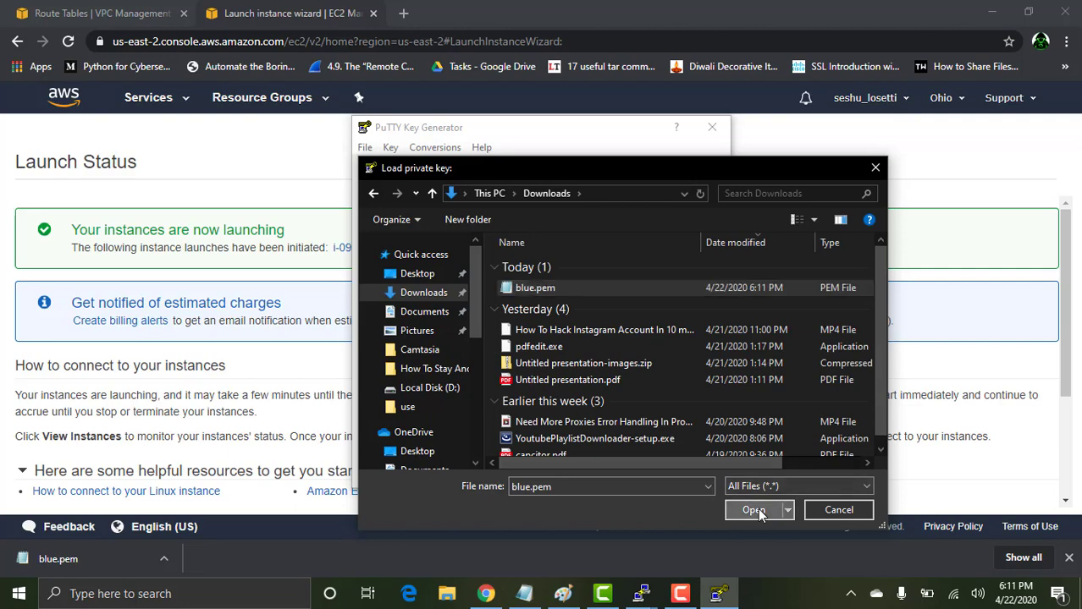
pyautogui.click(637, 367)
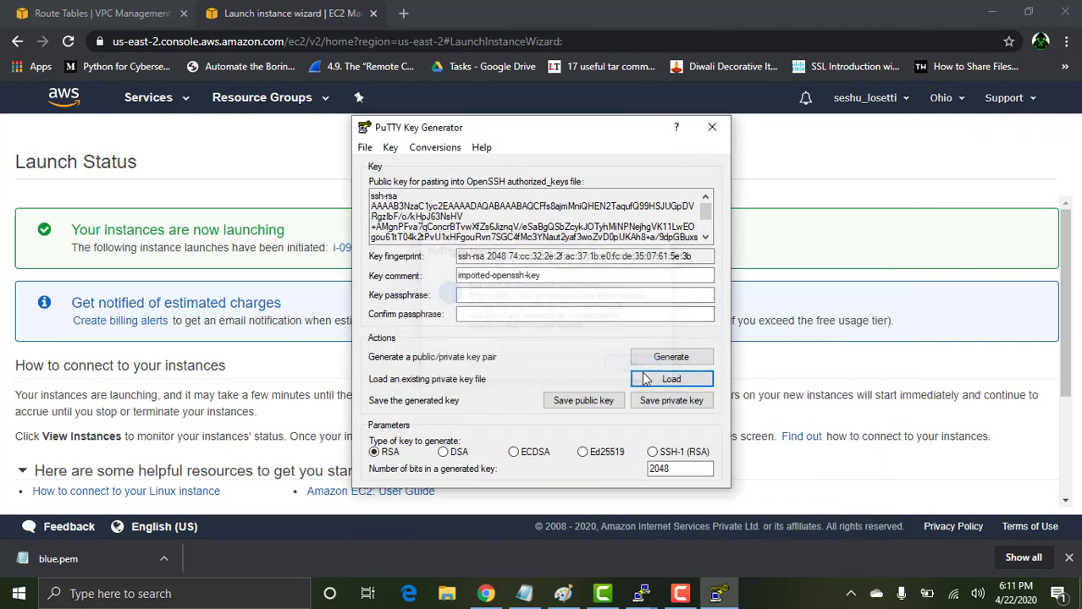
# Save the loaded key without a passphrase as a .ppk file on the OneDrive Desktop and close PuTTYgen
pyautogui.click(670, 400)
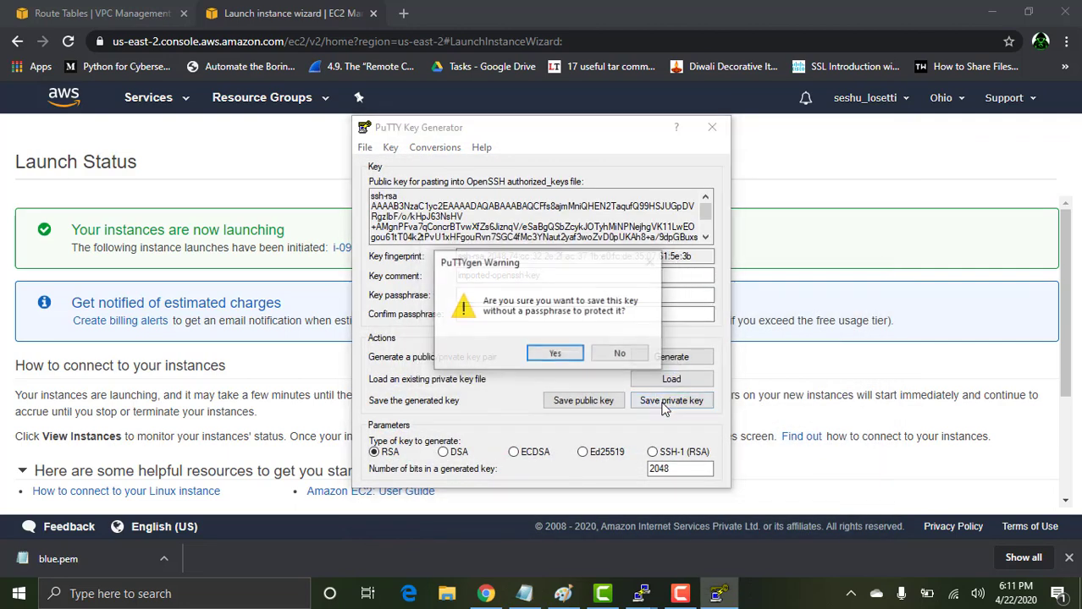
pyautogui.click(543, 357)
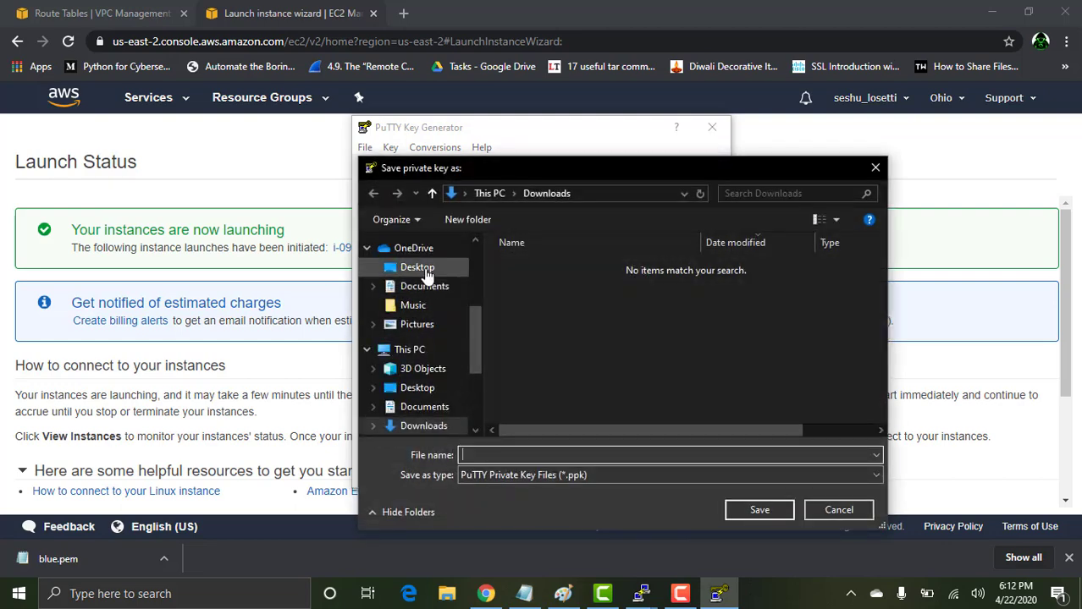
pyautogui.click(426, 269)
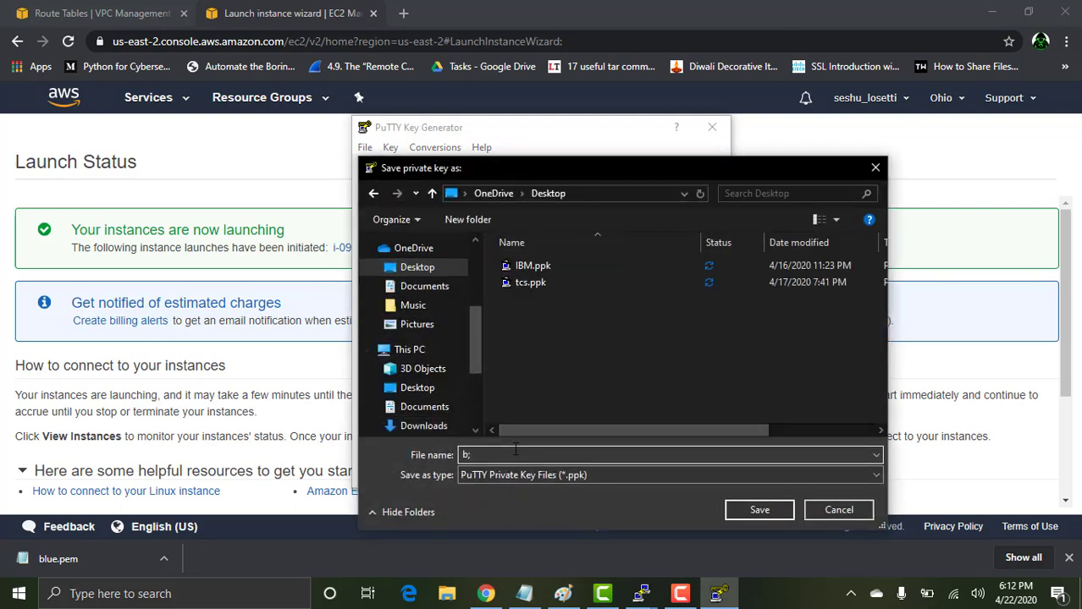
pyautogui.click(763, 512)
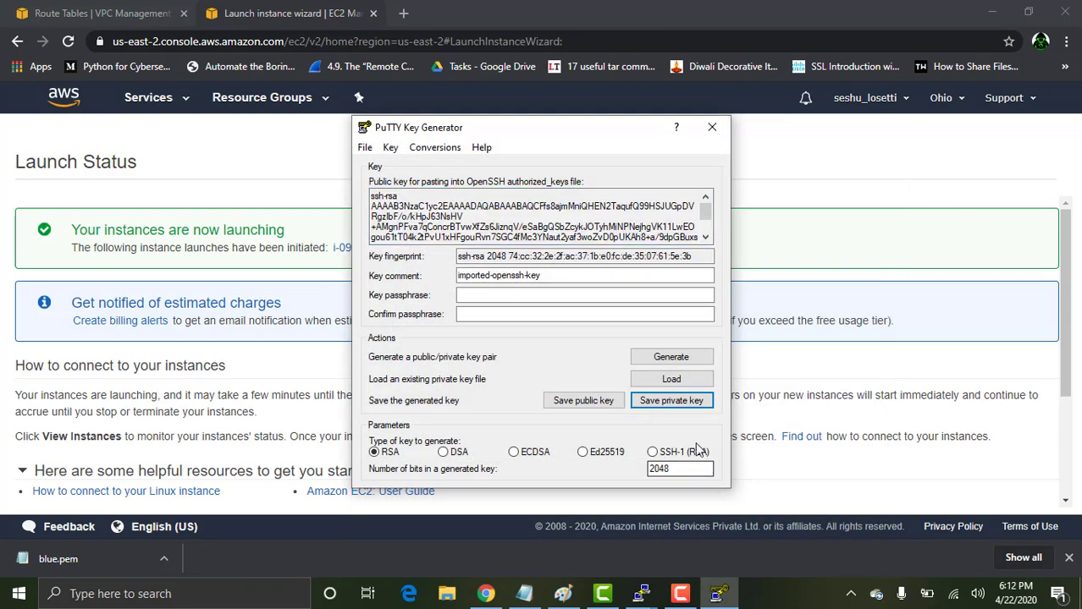
pyautogui.click(709, 127)
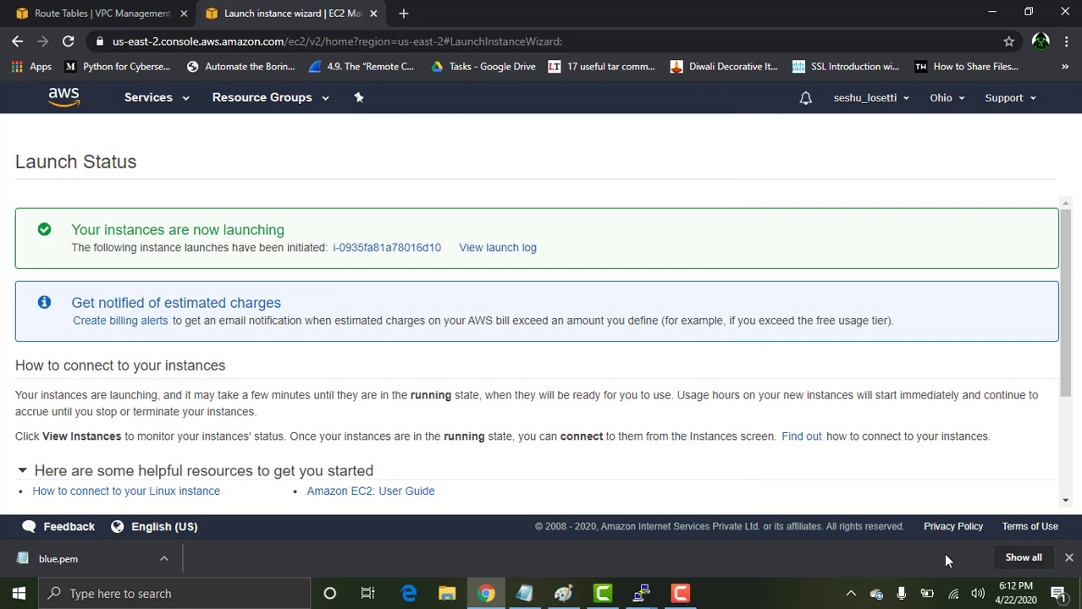
# Open the instances list from the launch status page and copy the new instance's IPv4 public IP
pyautogui.click(1068, 557)
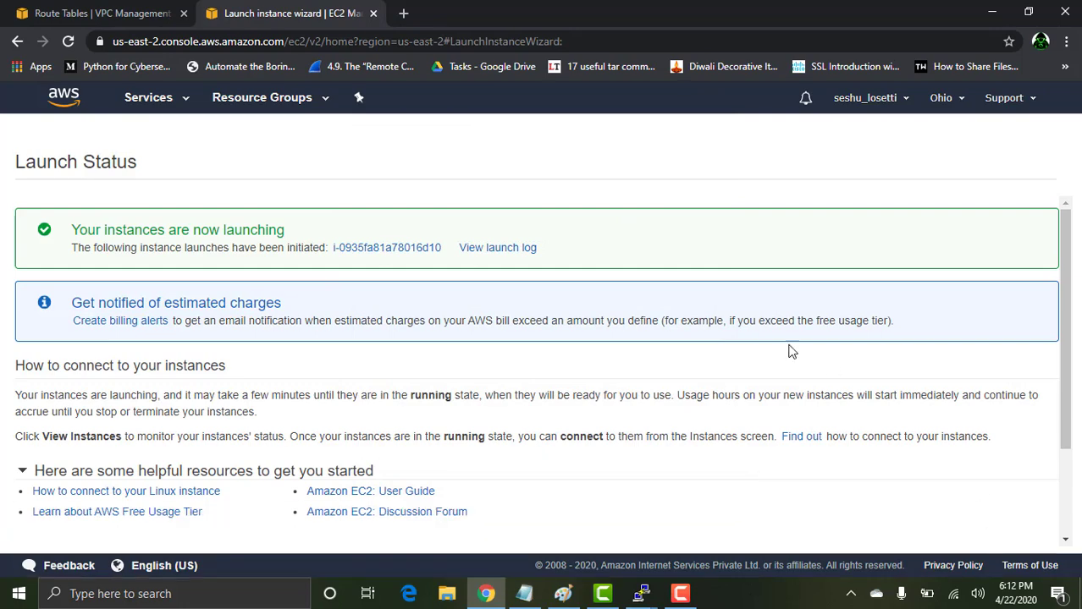
pyautogui.scroll(-3, 1068, 329)
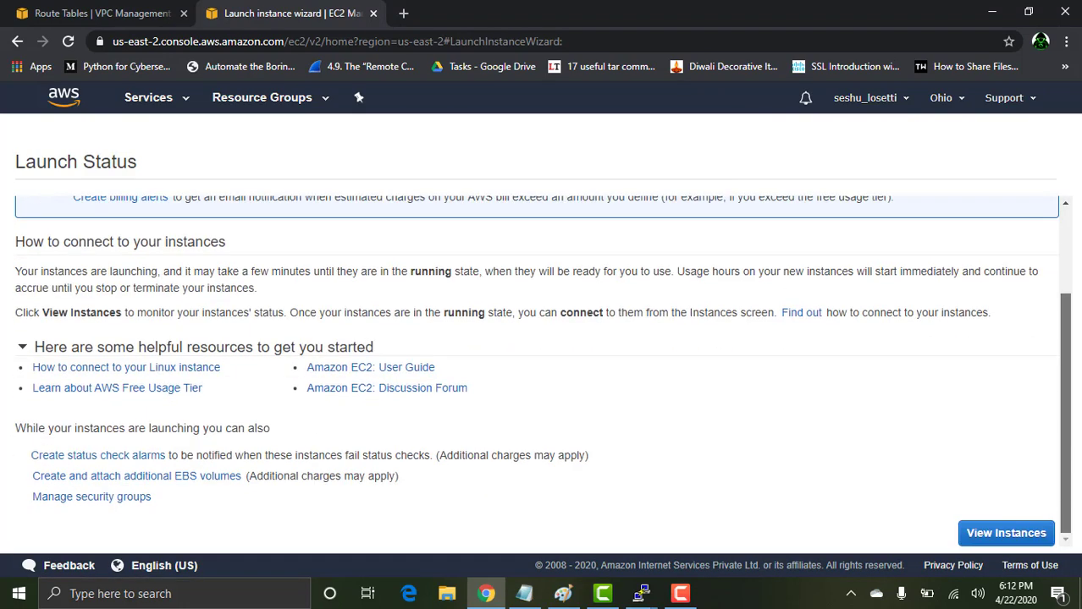
pyautogui.click(1002, 531)
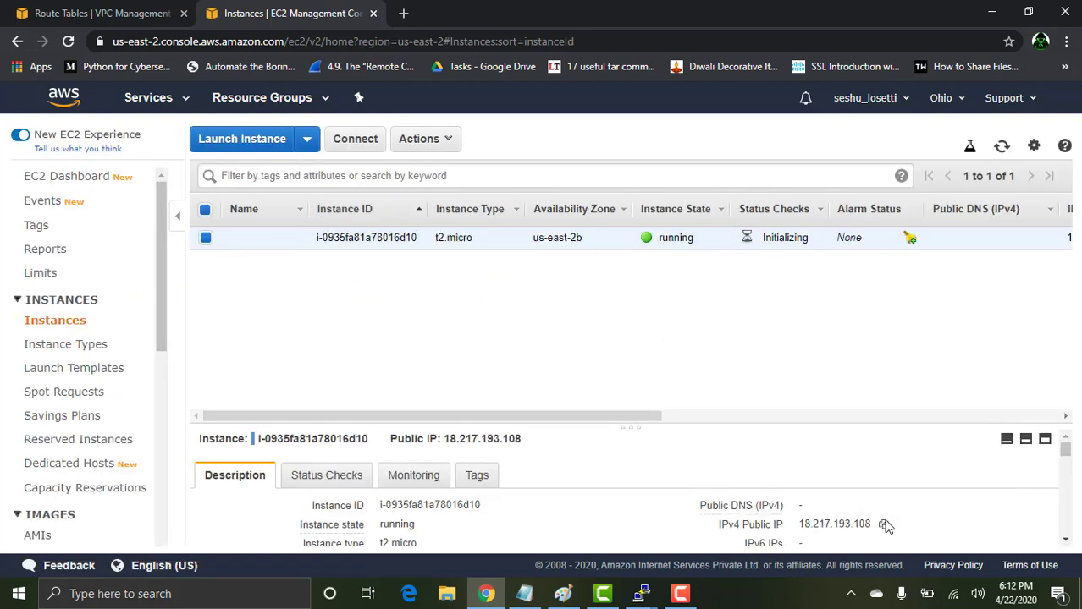
pyautogui.click(883, 525)
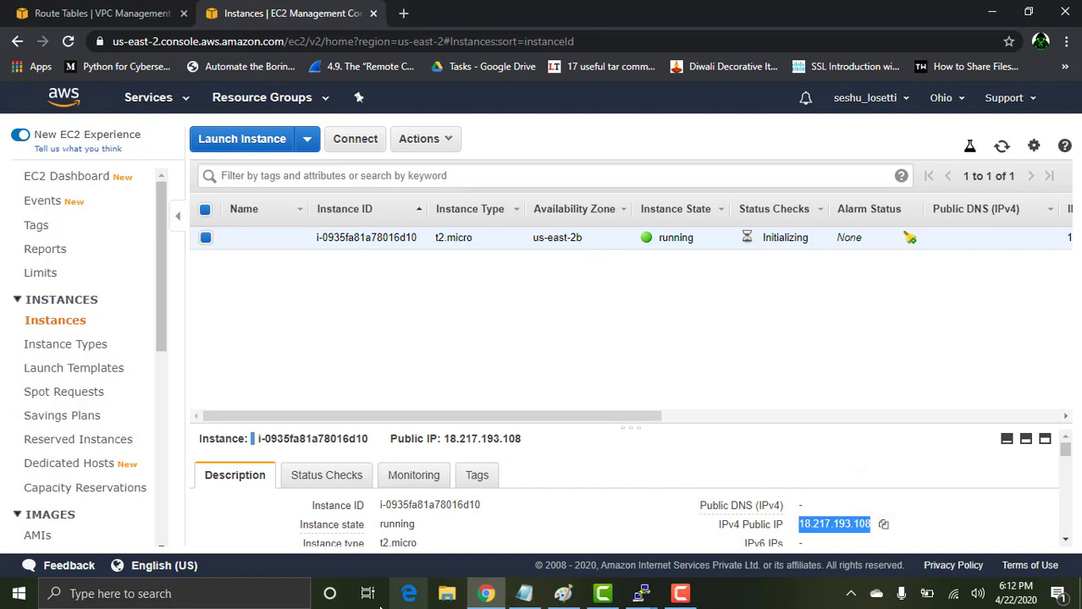
# Start a new PuTTY session from the ip-10-0-1-100 terminal and set its host to the copied public IP 18.217.193.108
pyautogui.click(641, 594)
pyautogui.click(713, 518)
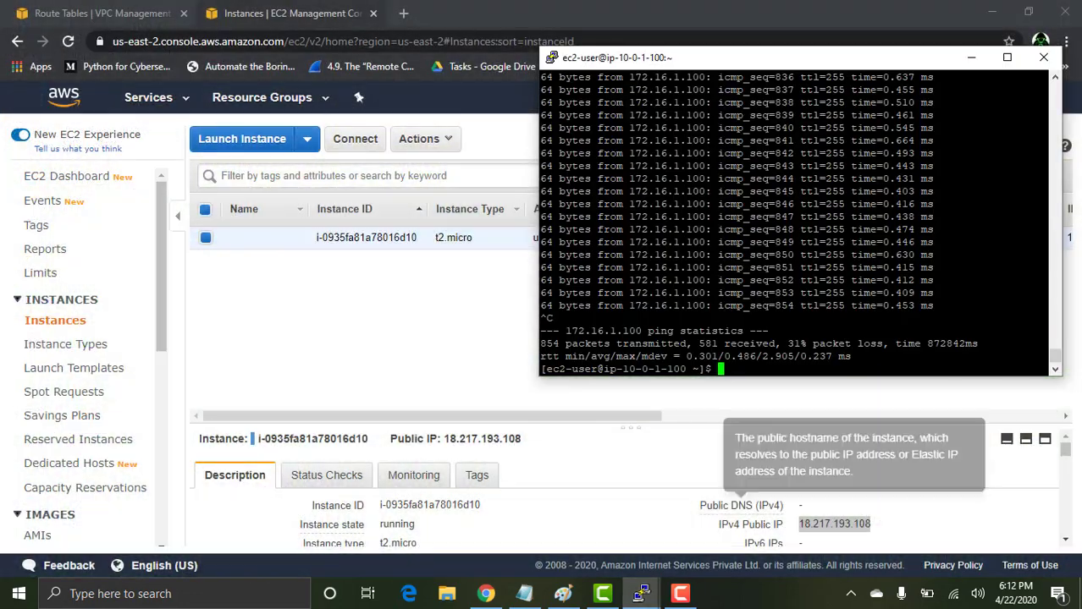
pyautogui.rightClick(726, 65)
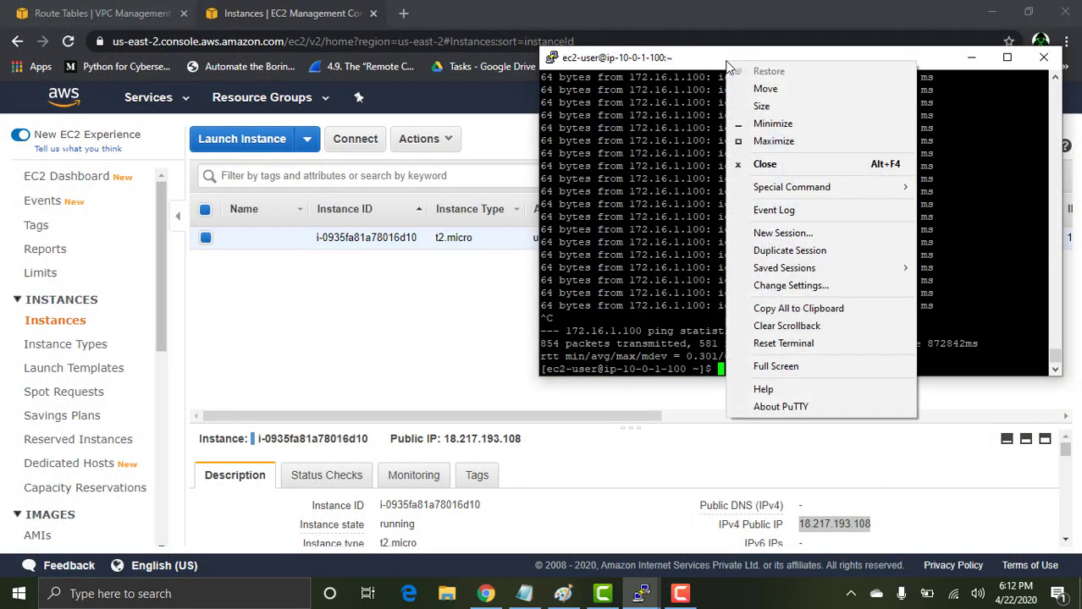
pyautogui.click(800, 240)
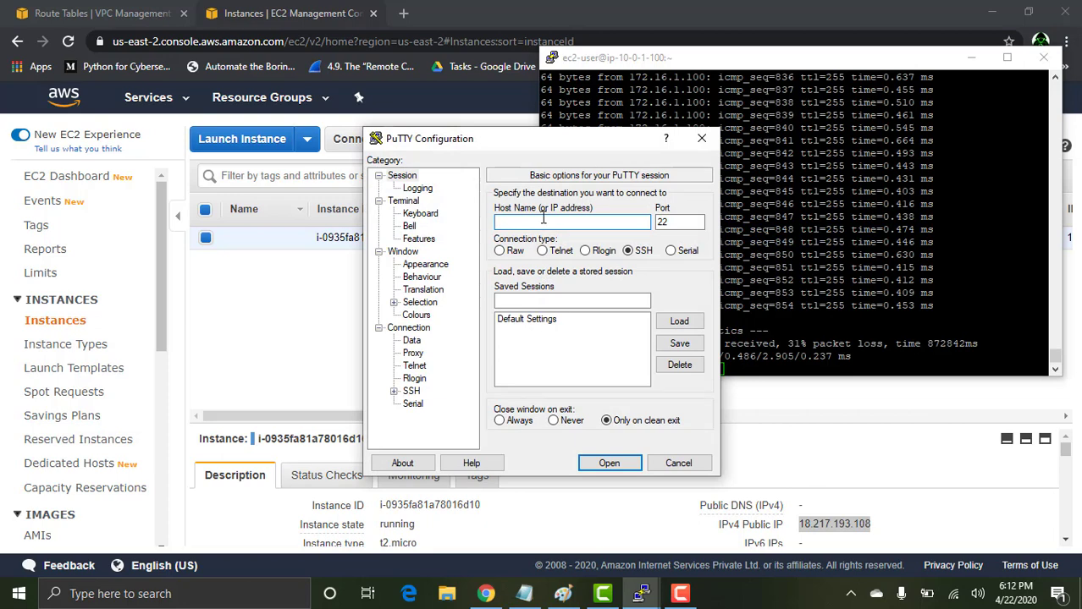
pyautogui.hotkey('ctrl', 'v')
# Set blue.ppk from the Desktop as the private key file for the session's SSH authentication
pyautogui.click(393, 391)
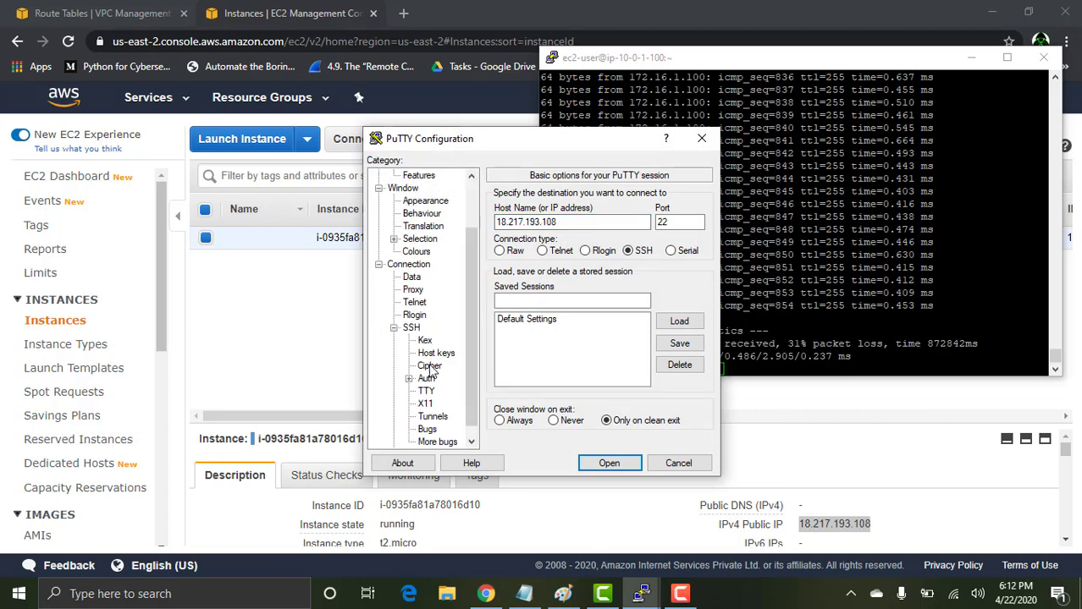
pyautogui.click(425, 379)
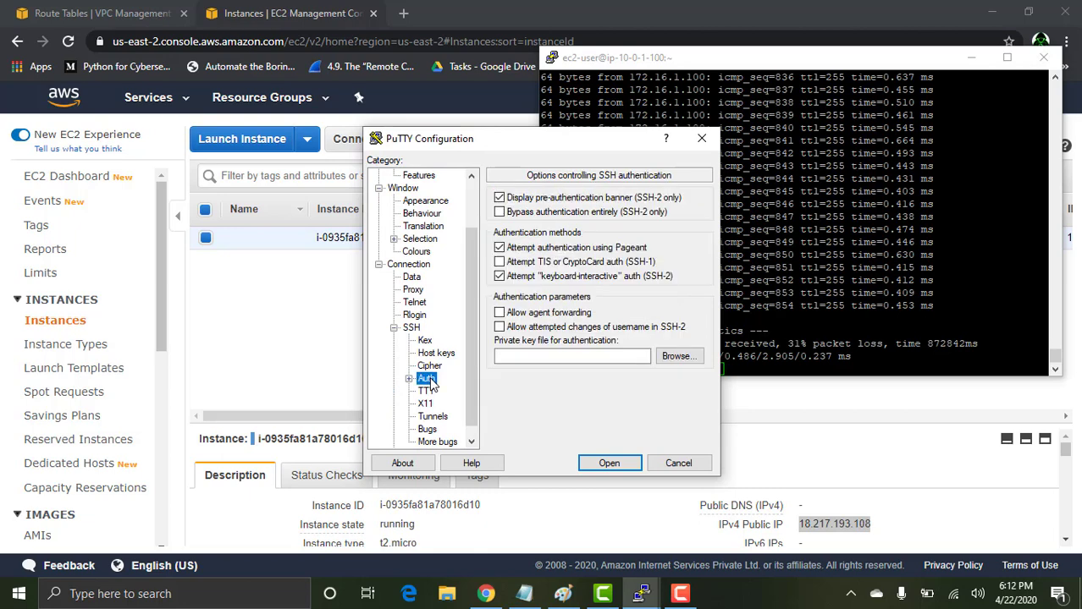
pyautogui.click(677, 356)
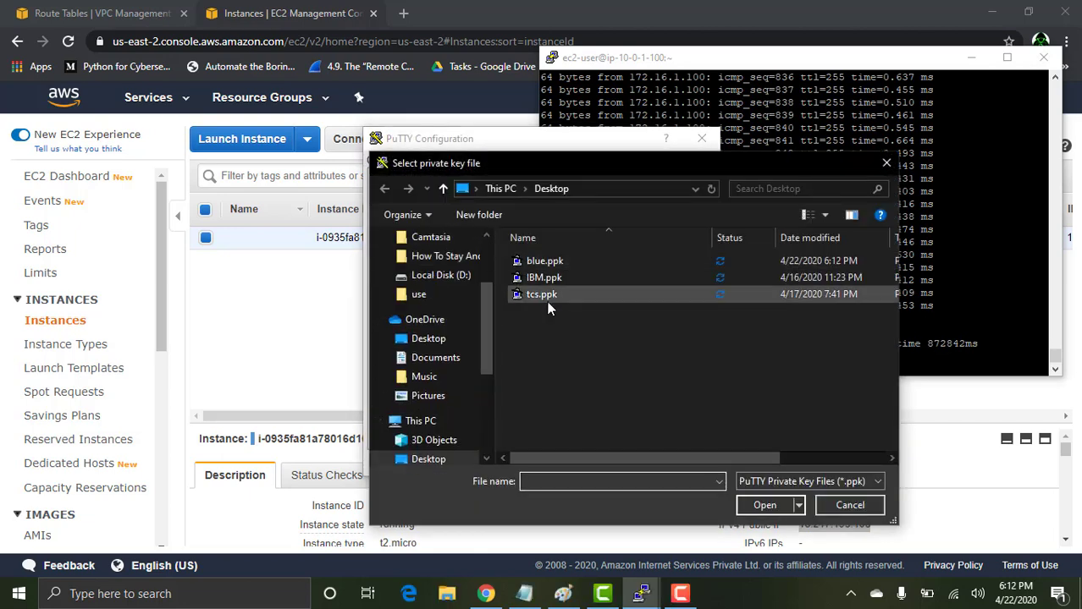
pyautogui.click(567, 261)
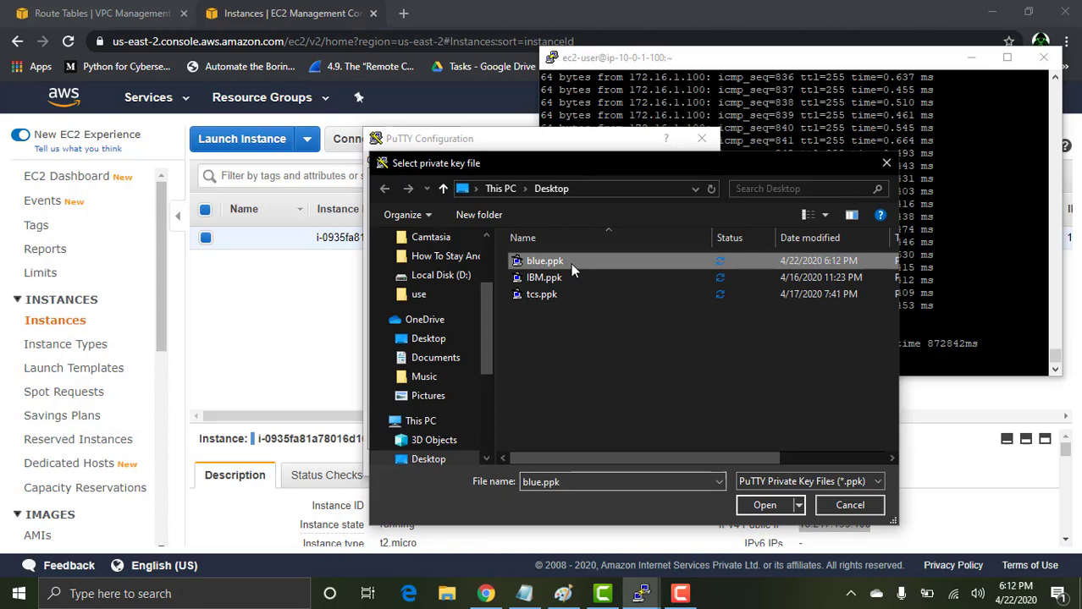
pyautogui.click(770, 510)
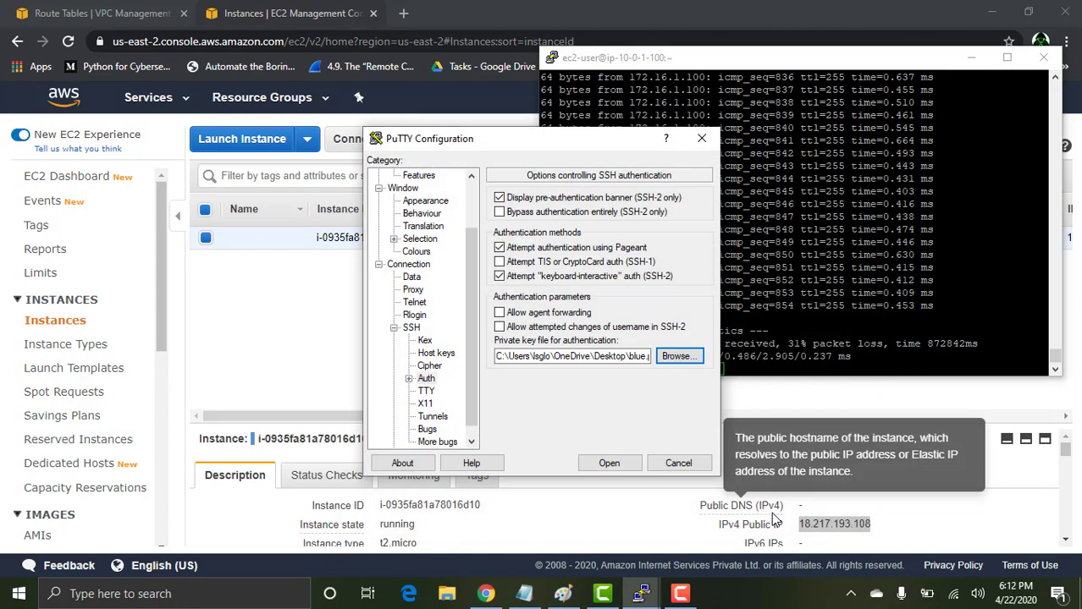
# Open the connection, trust the server's host key, log in as ec2-user, and place the terminal beside the existing one
pyautogui.click(602, 467)
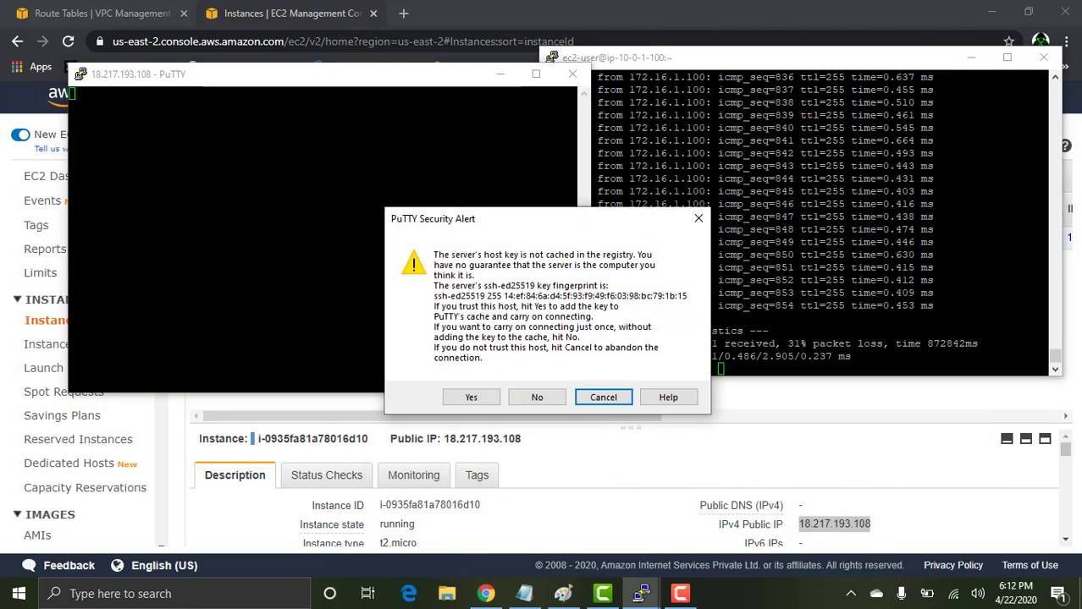
pyautogui.click(471, 397)
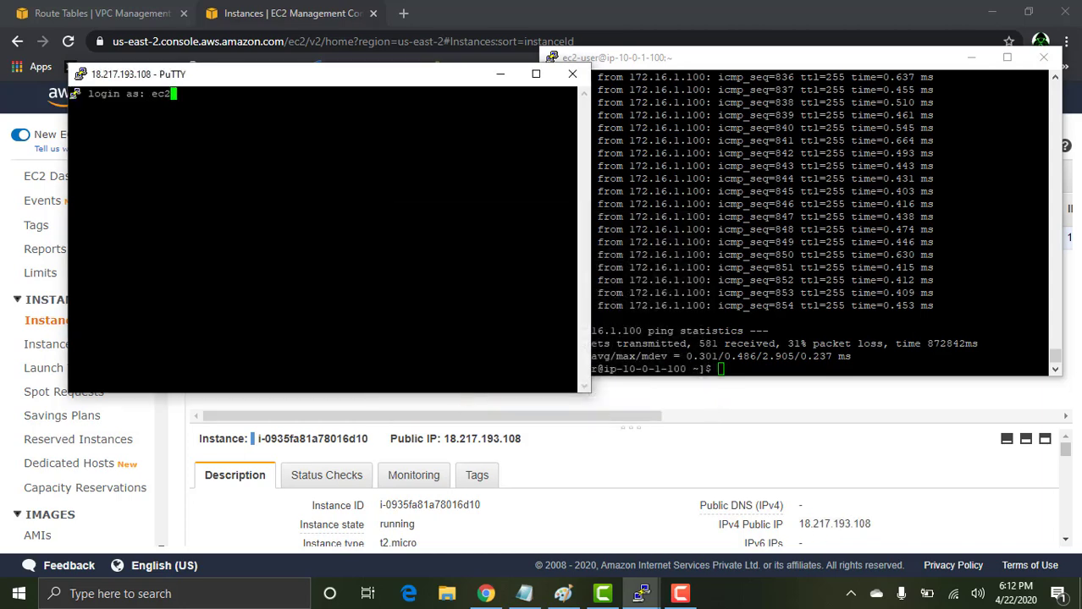
pyautogui.write('ec2-user')
pyautogui.press('Return')
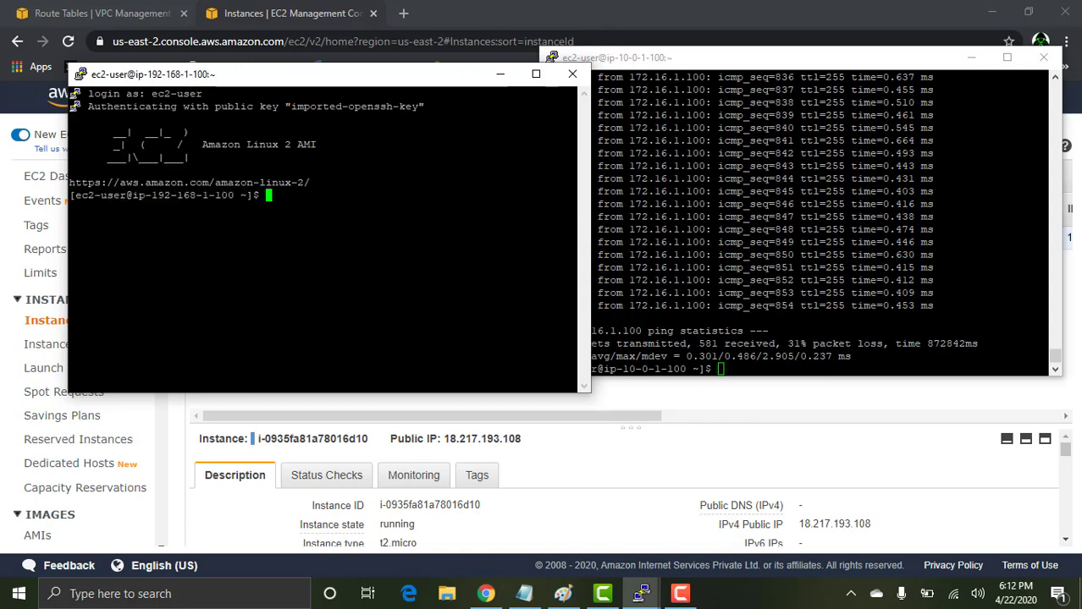
pyautogui.moveTo(437, 78); pyautogui.dragTo(366, 71)
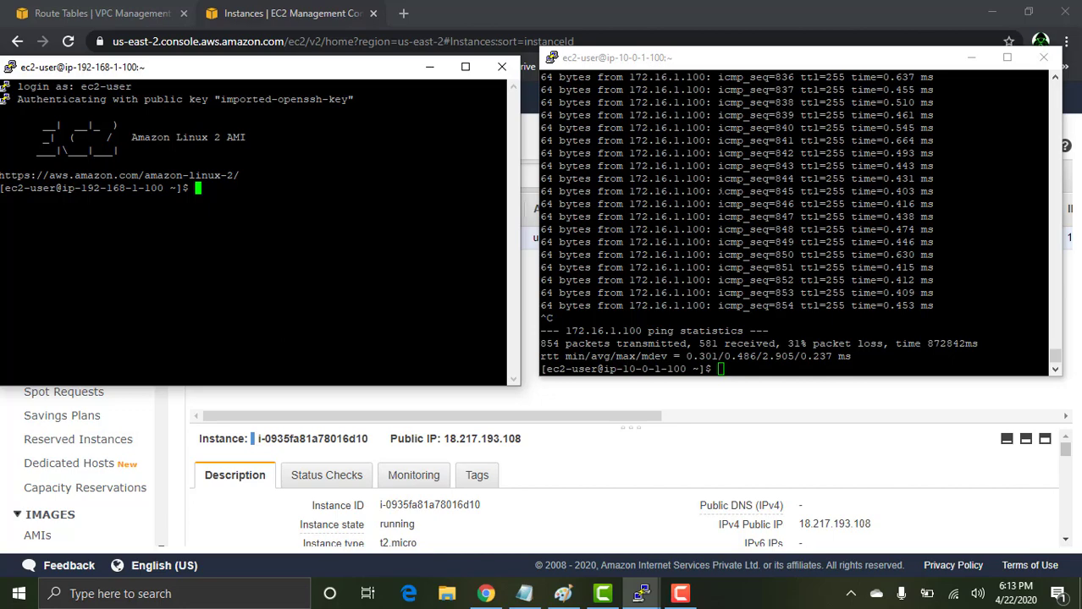
# Check the green instance's address in the Paint diagram, ping 10.0.1.100 from the blue instance, and stop the ping
pyautogui.click(562, 594)
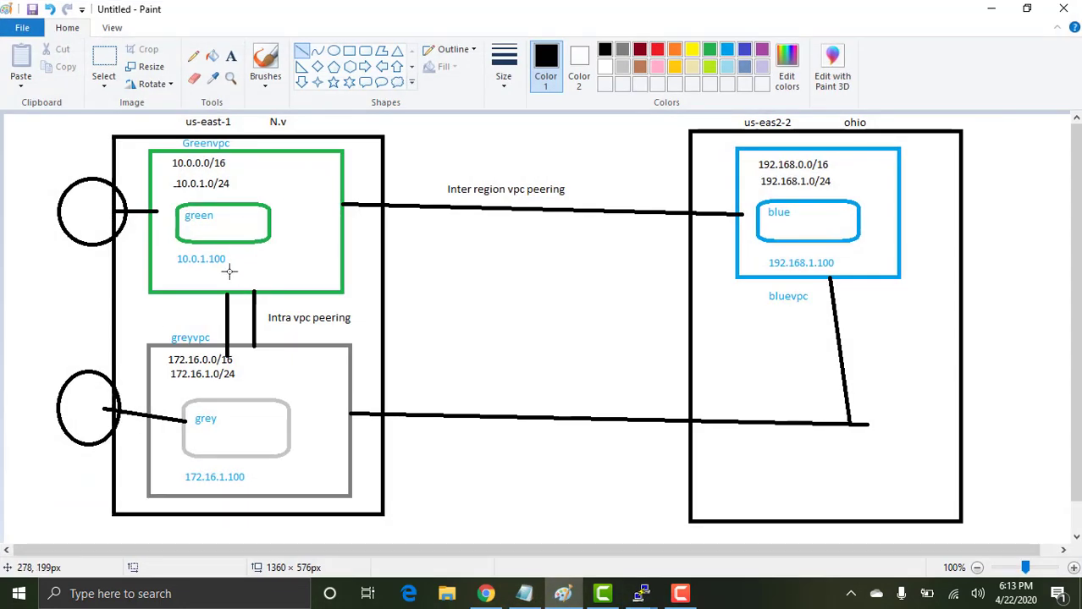
pyautogui.click(991, 9)
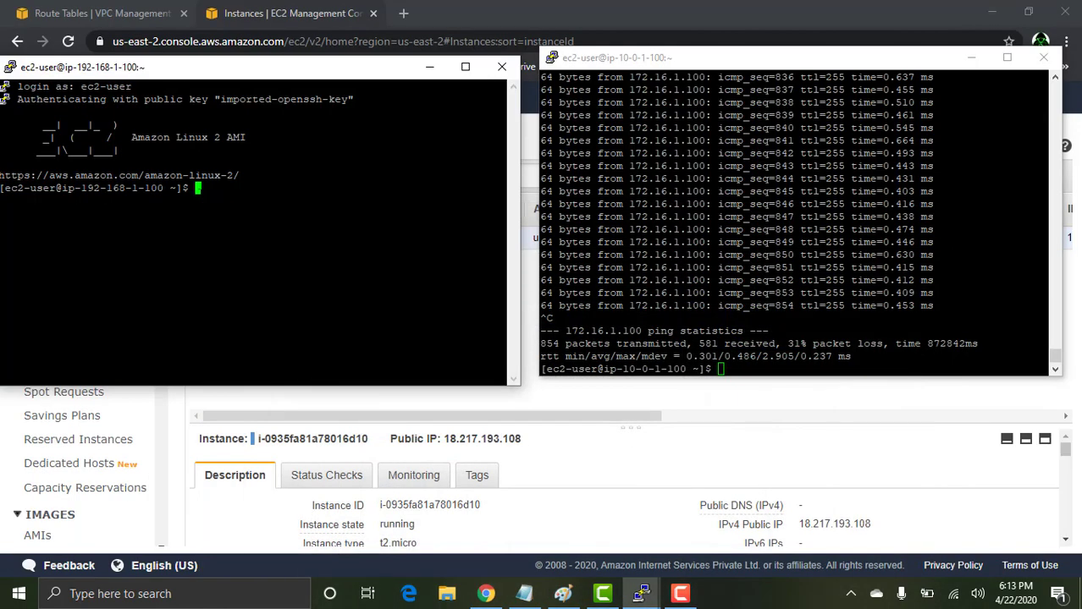
pyautogui.write('ping 10.0.1.100')
pyautogui.press('Return')
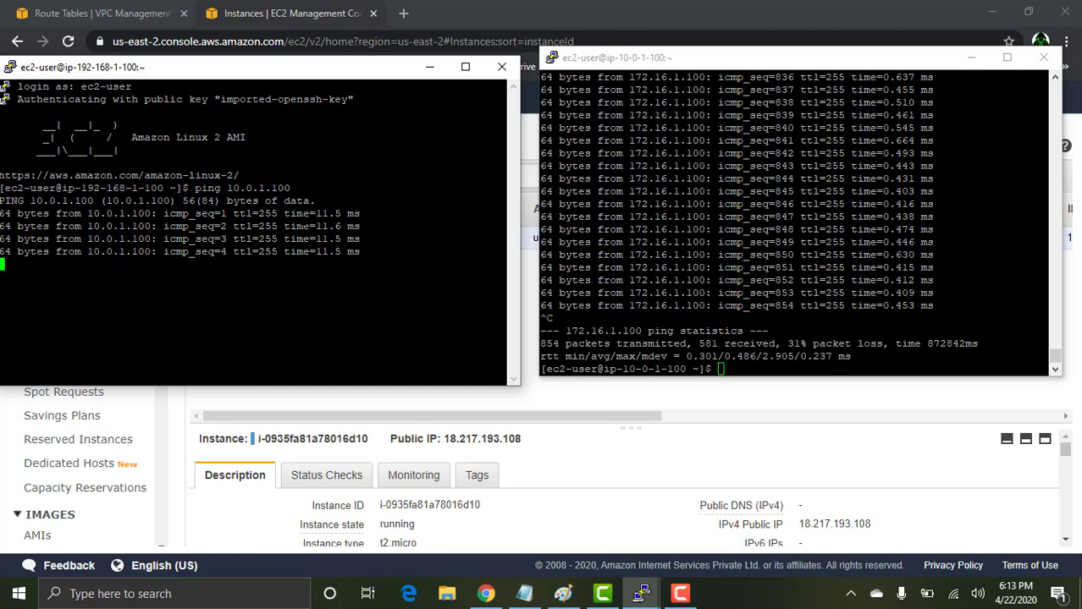
pyautogui.hotkey('ctrl', 'c')
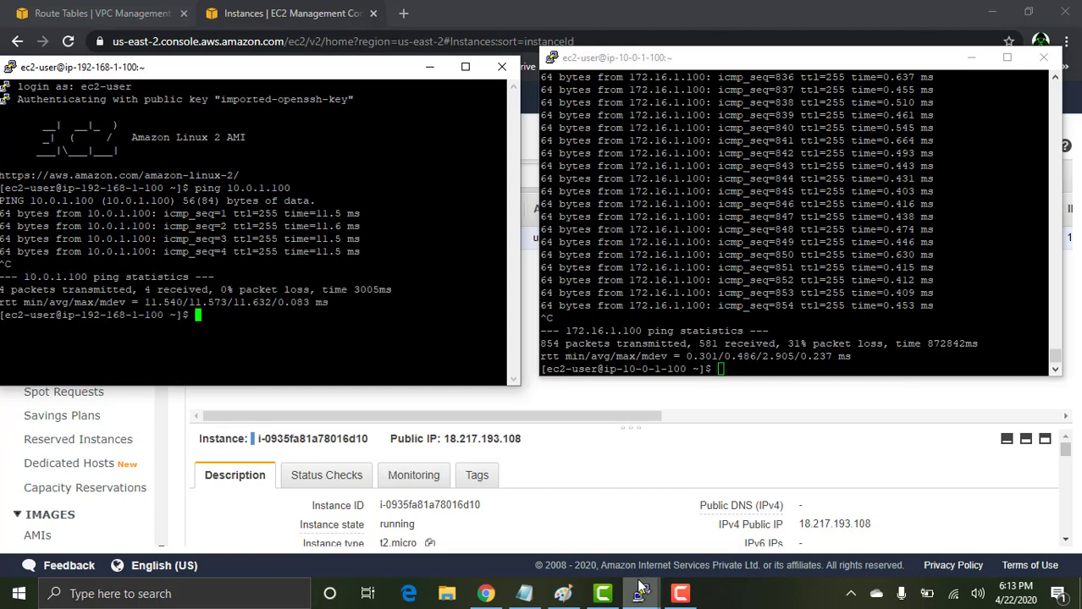
# Switch to Chrome and examine the Ohio region's VPC peering connection and the actions available for it
pyautogui.click(485, 593)
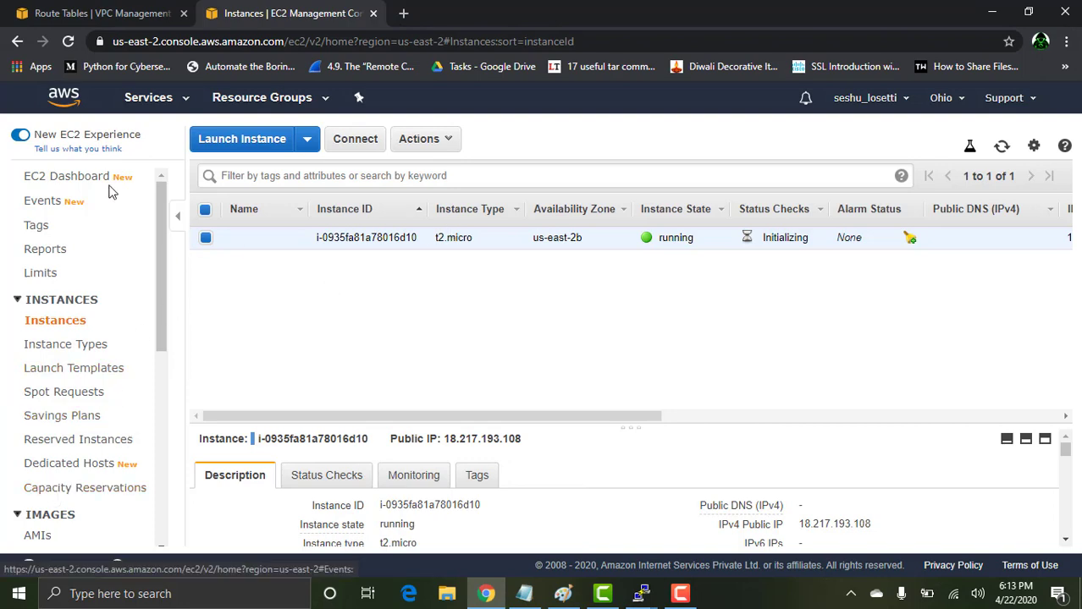
pyautogui.click(180, 100)
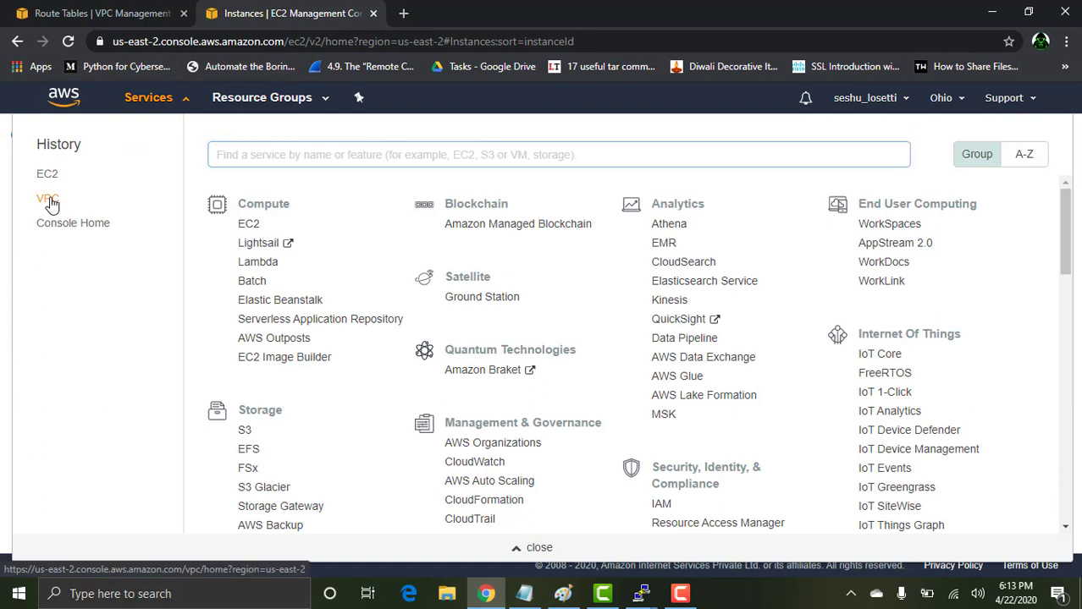
pyautogui.click(48, 200)
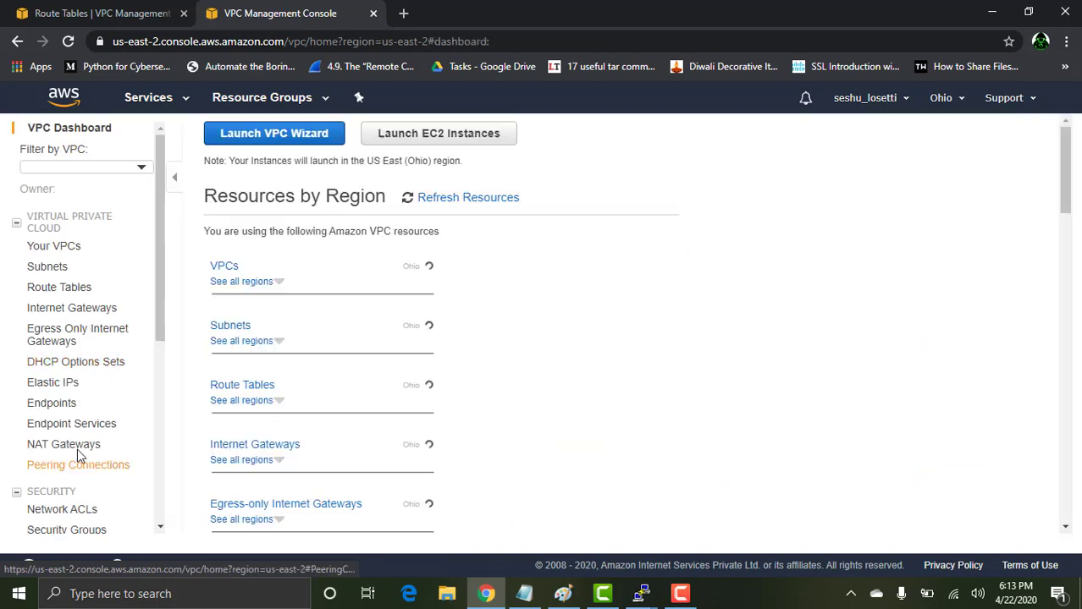
pyautogui.click(96, 457)
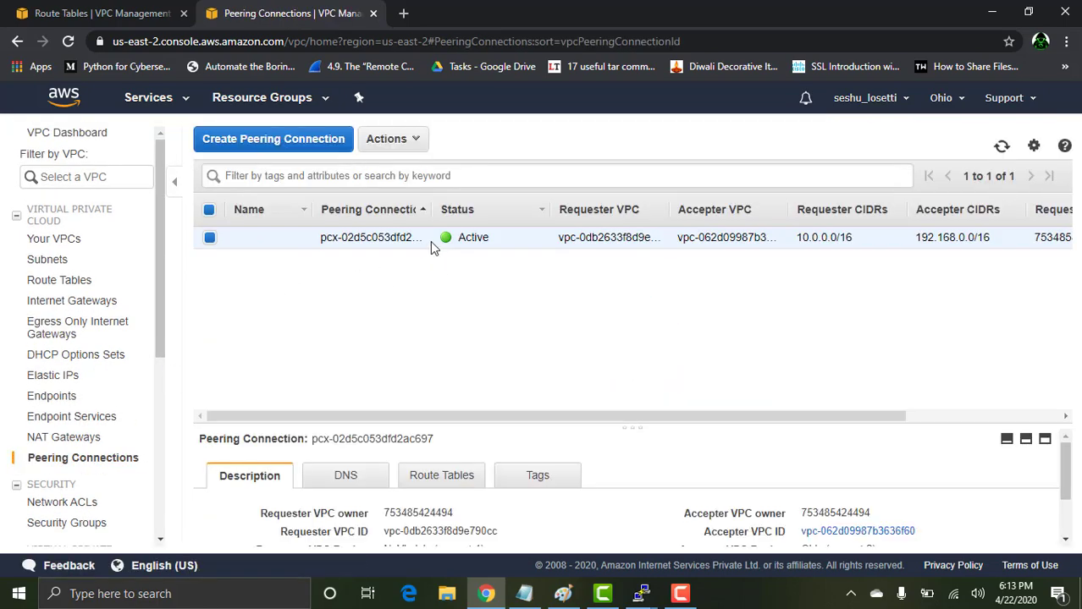
pyautogui.click(401, 139)
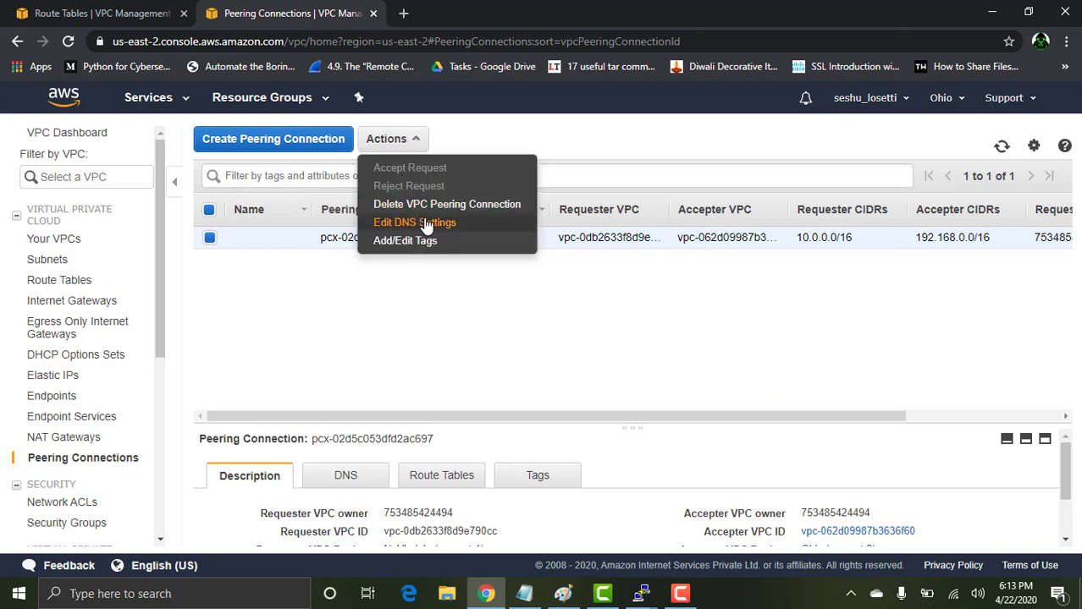
pyautogui.click(470, 266)
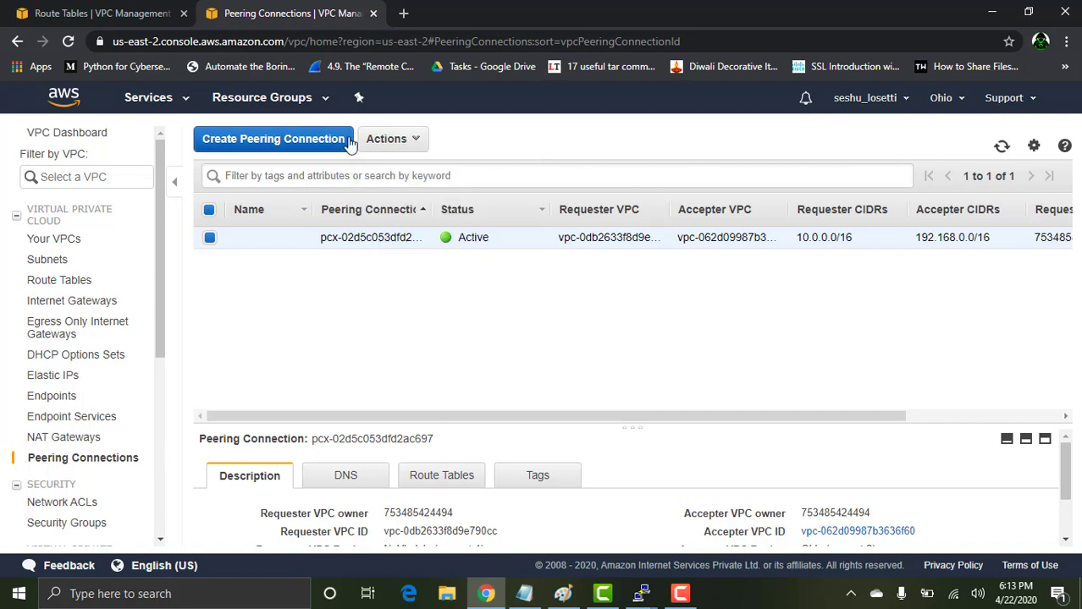
# Return to the green instance's PuTTY terminal, try to ping 192.168.0.100, and stop the ping
pyautogui.click(990, 11)
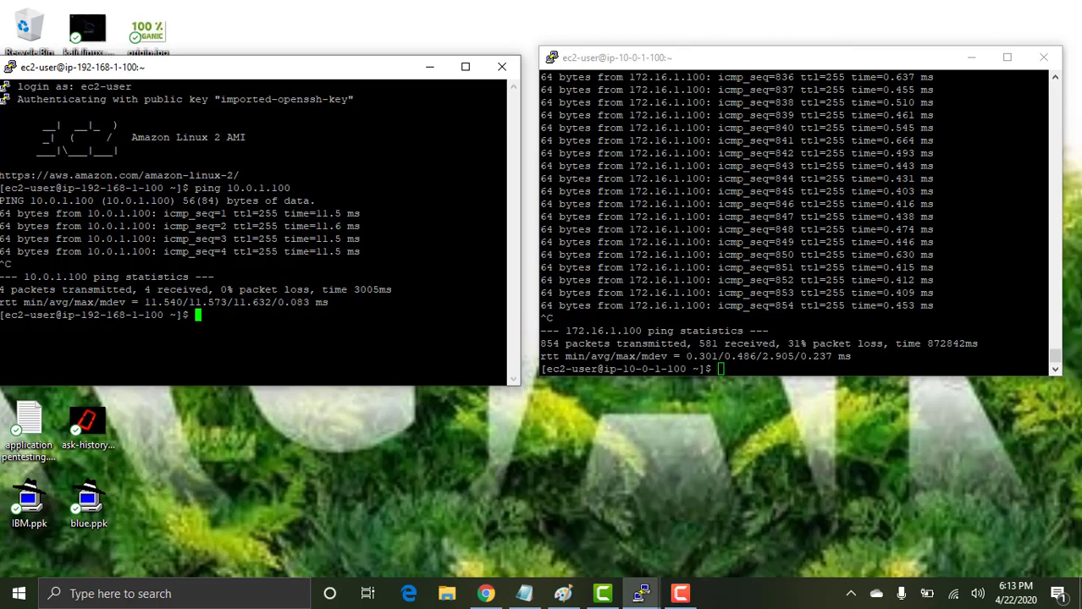
pyautogui.click(720, 369)
pyautogui.write('ping ')
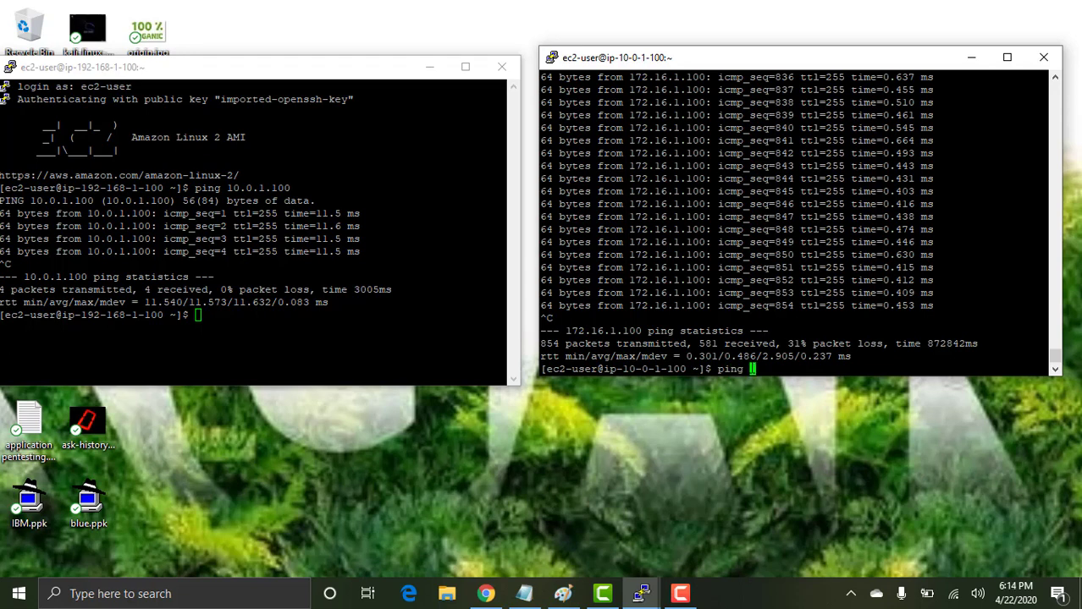
pyautogui.write('192.1')
pyautogui.write('68.0.')
pyautogui.write('100')
pyautogui.press('Return')
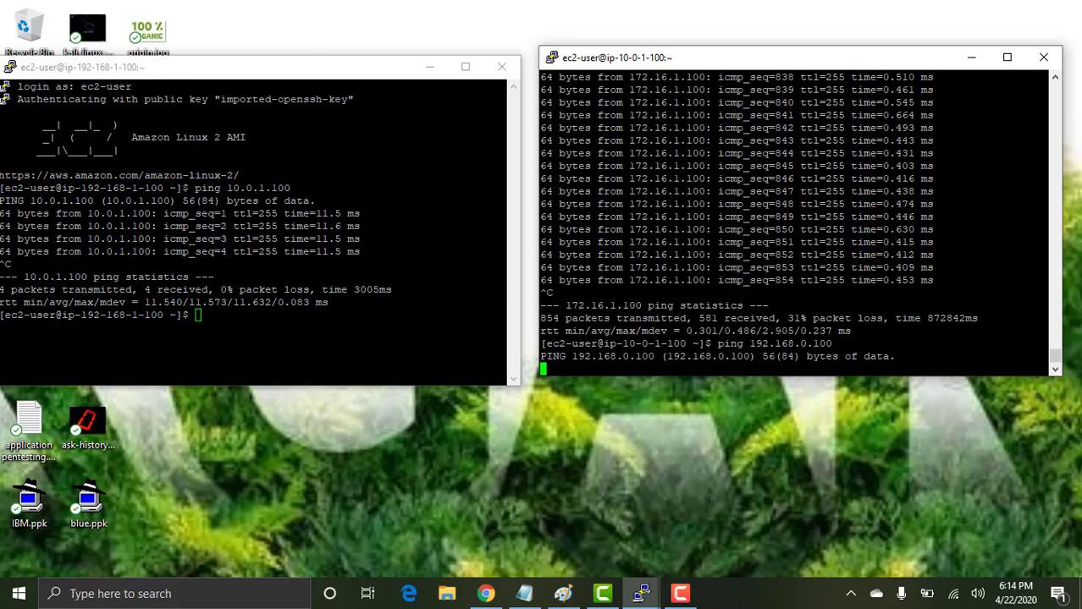
pyautogui.hotkey('ctrl', 'c')
# Correct the recalled command's address to 192.168.1.100, ping the blue instance from the green instance, and stop the ping
pyautogui.press('Up')
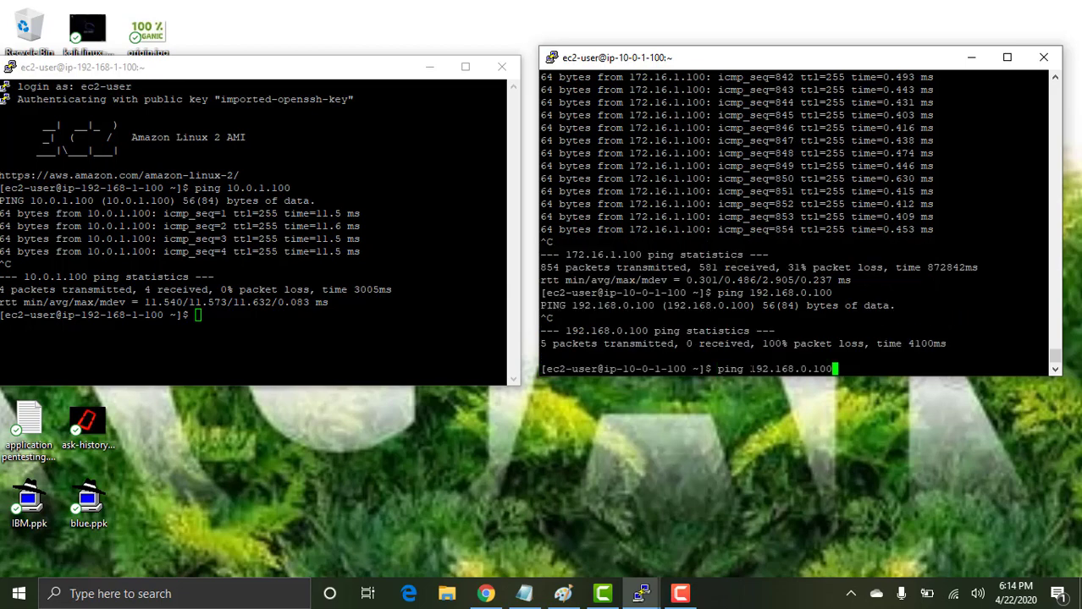
pyautogui.press('Left')
pyautogui.press('Left')
pyautogui.press('Left')
pyautogui.press('Left')
pyautogui.press('Left')
pyautogui.press('Delete')
pyautogui.write('1')
pyautogui.press('Return')
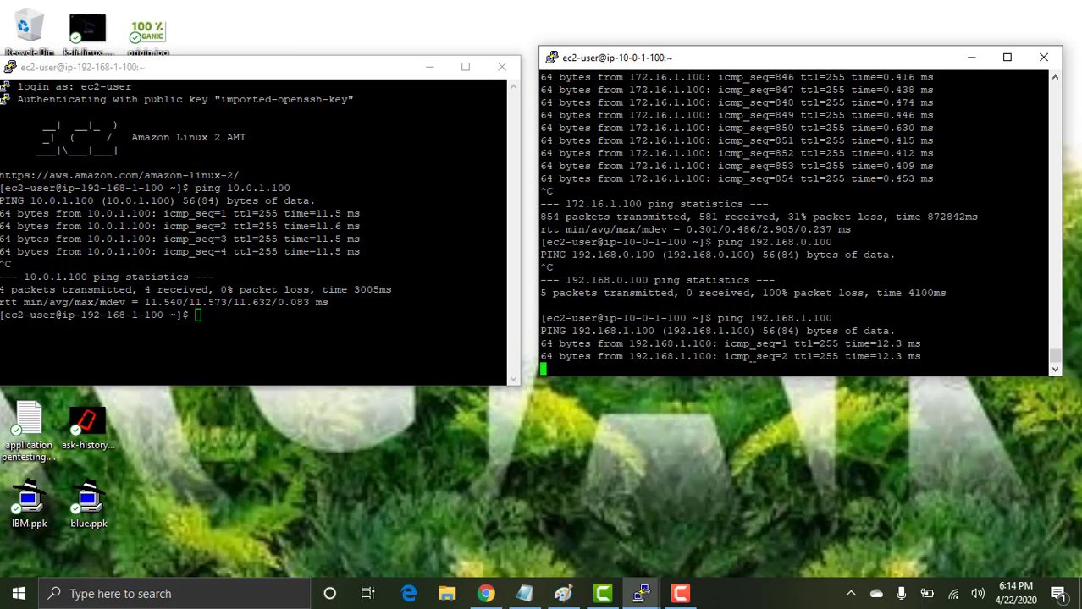
pyautogui.hotkey('ctrl', 'c')
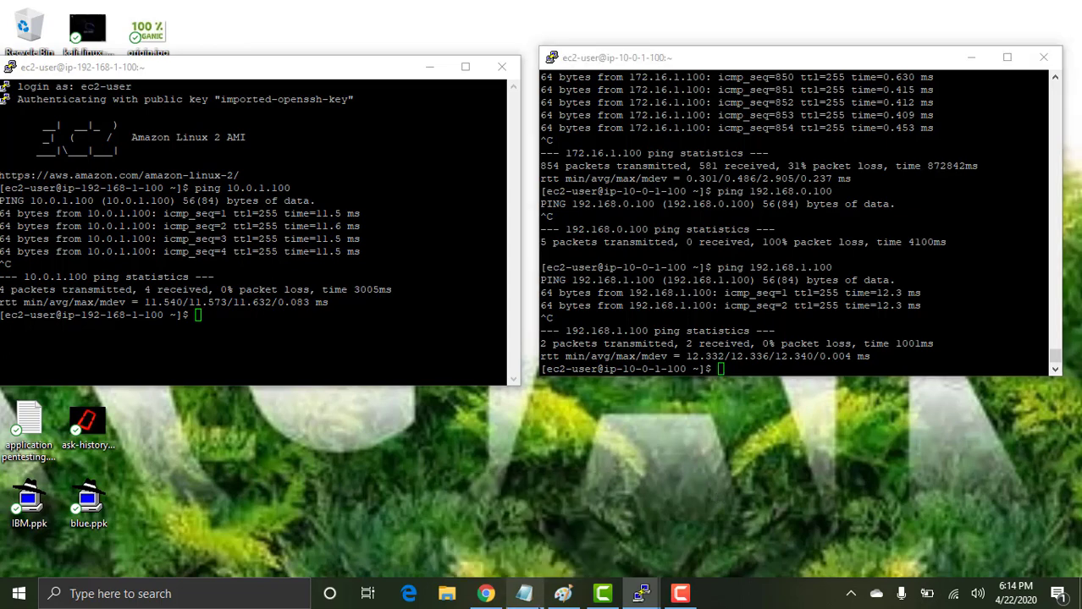
# Review the VPC peering rules in Notepad and the network diagram in Paint
pyautogui.click(524, 594)
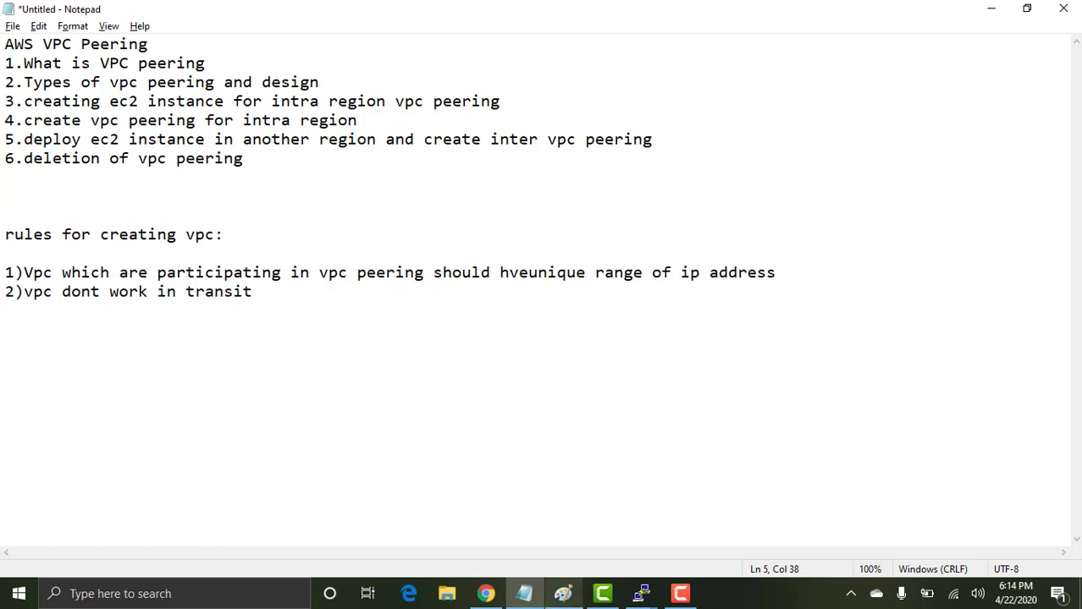
pyautogui.click(563, 593)
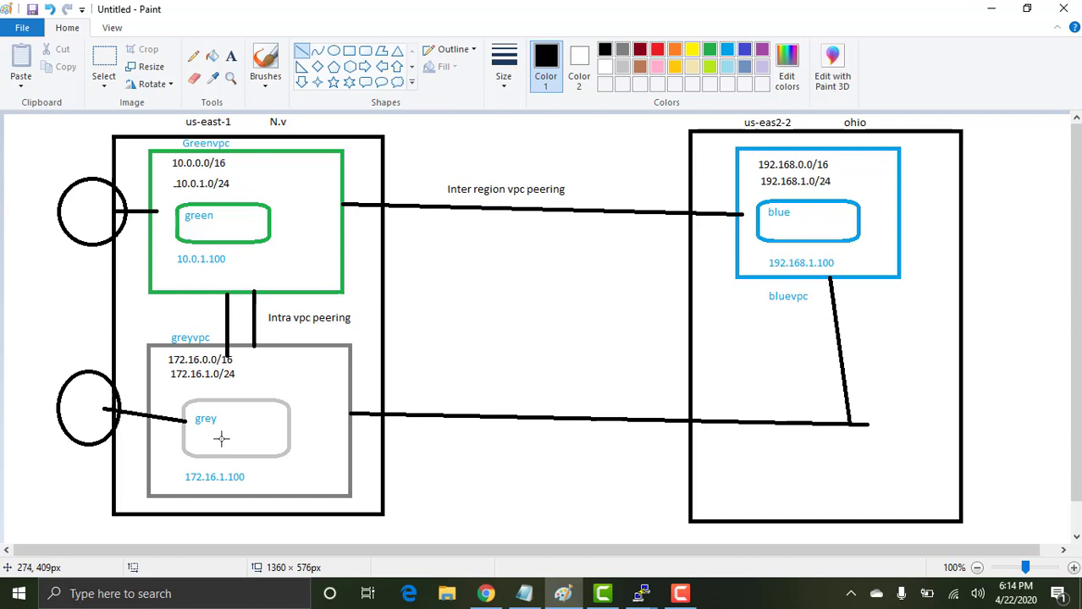
pyautogui.click(990, 7)
# Switch to the grey instance's PuTTY terminal, ping the green instance at 10.0.1.100, and stop the ping
pyautogui.moveTo(641, 595)
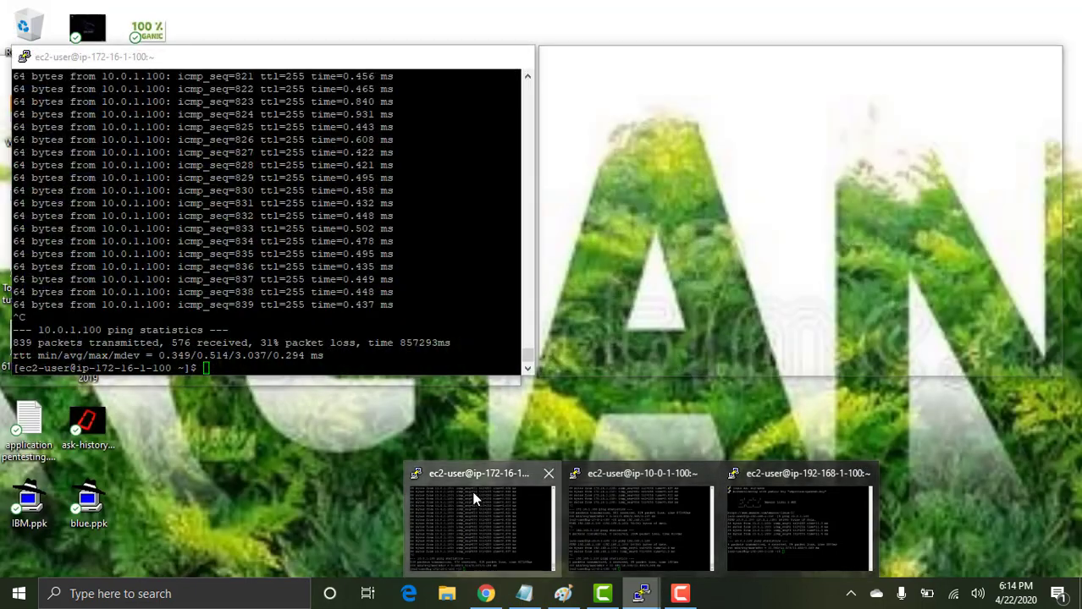
pyautogui.click(483, 520)
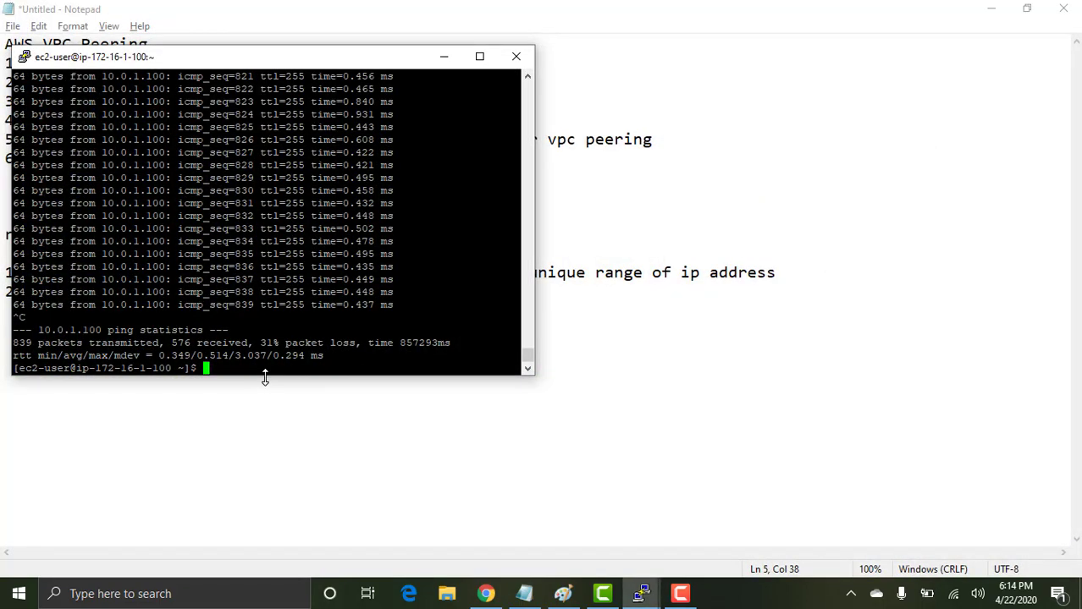
pyautogui.write('ping 10.0.1.100')
pyautogui.press('Return')
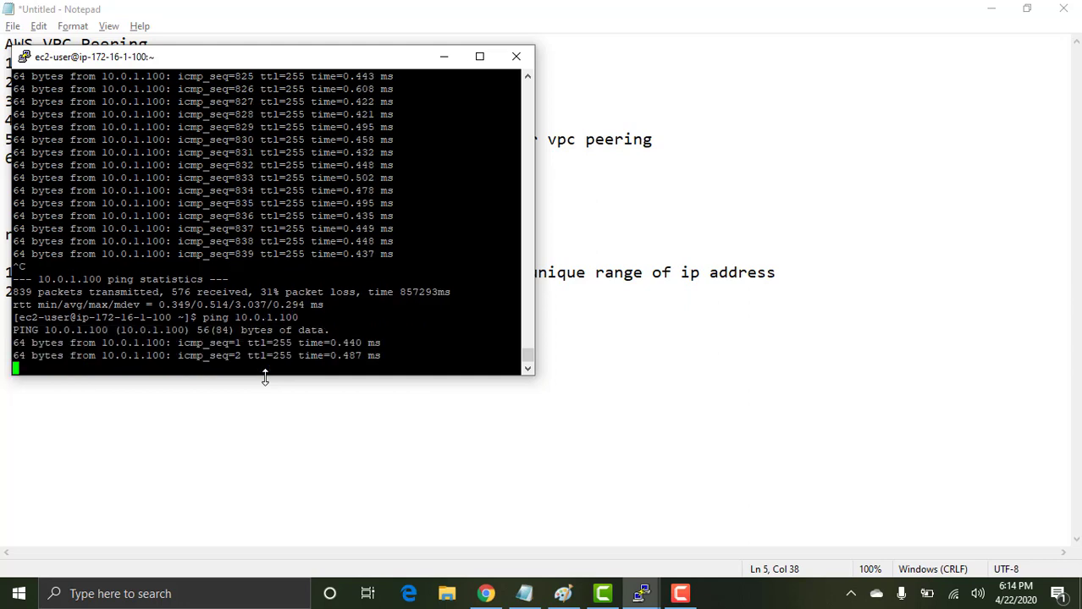
pyautogui.hotkey('ctrl', 'c')
# Ping the blue instance at 192.168.1.100 from the grey instance to test transit through the green VPC
pyautogui.write('ping ')
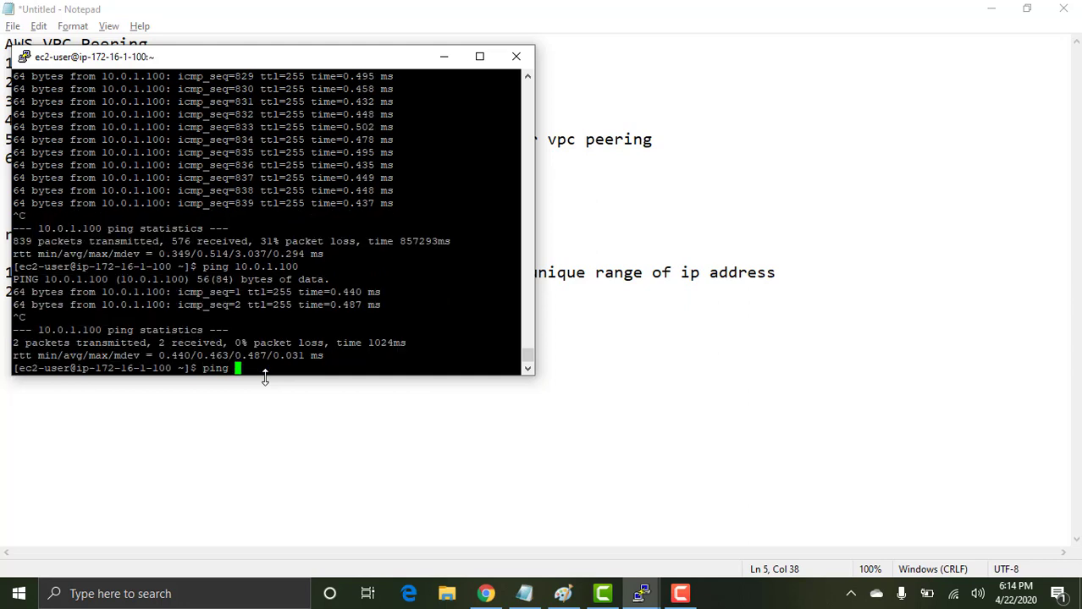
pyautogui.write('192.168.1.100')
pyautogui.press('Return')
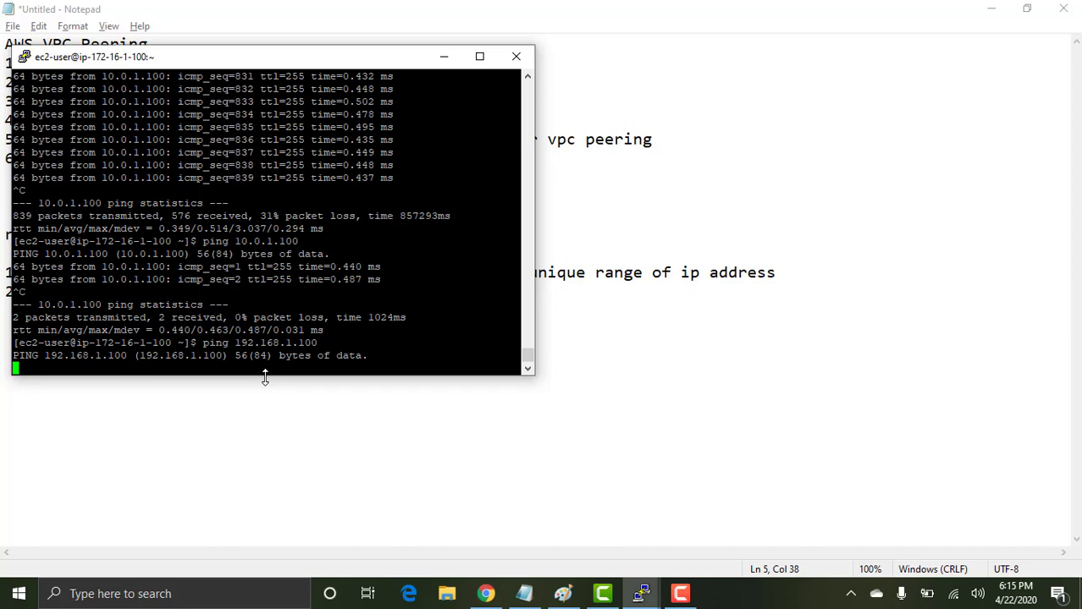
# Stop the grey instance's ping, switch to Chrome, and start a new VPC peering connection in the N. Virginia region
pyautogui.hotkey('ctrl', 'c')
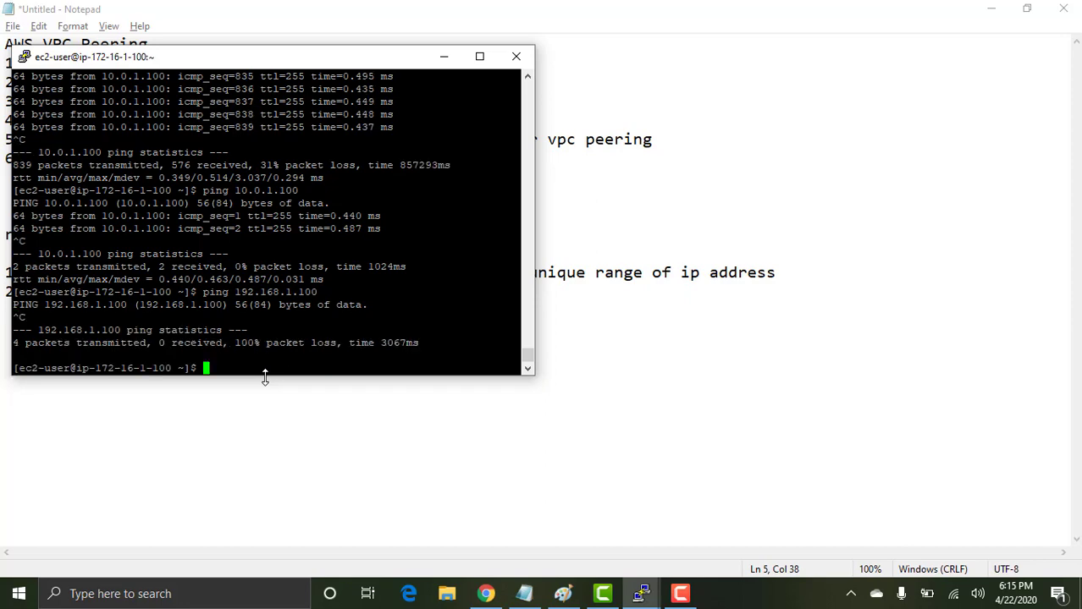
pyautogui.click(486, 593)
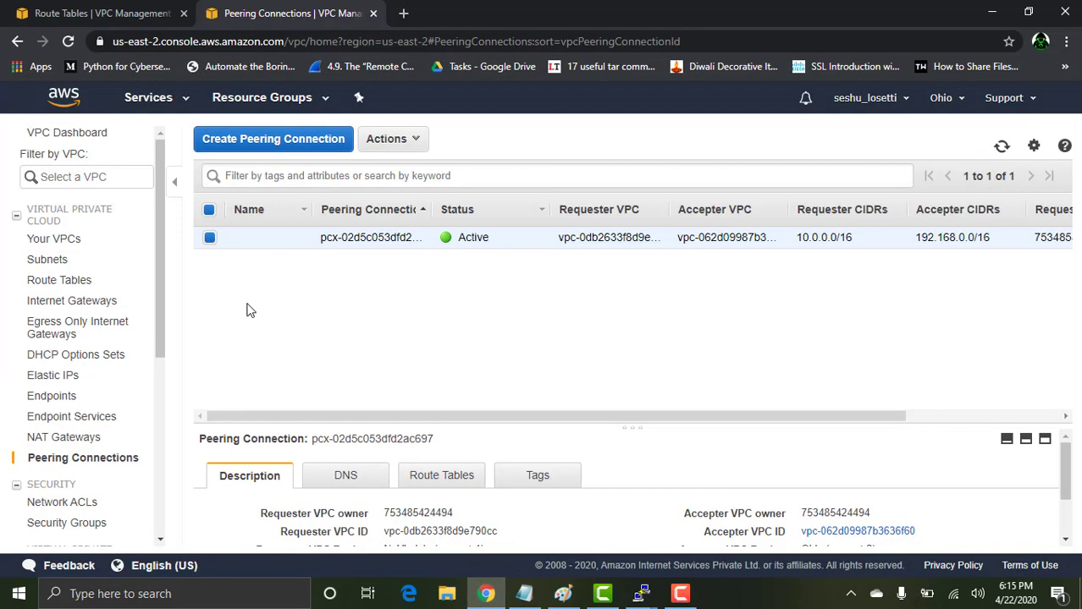
pyautogui.click(156, 9)
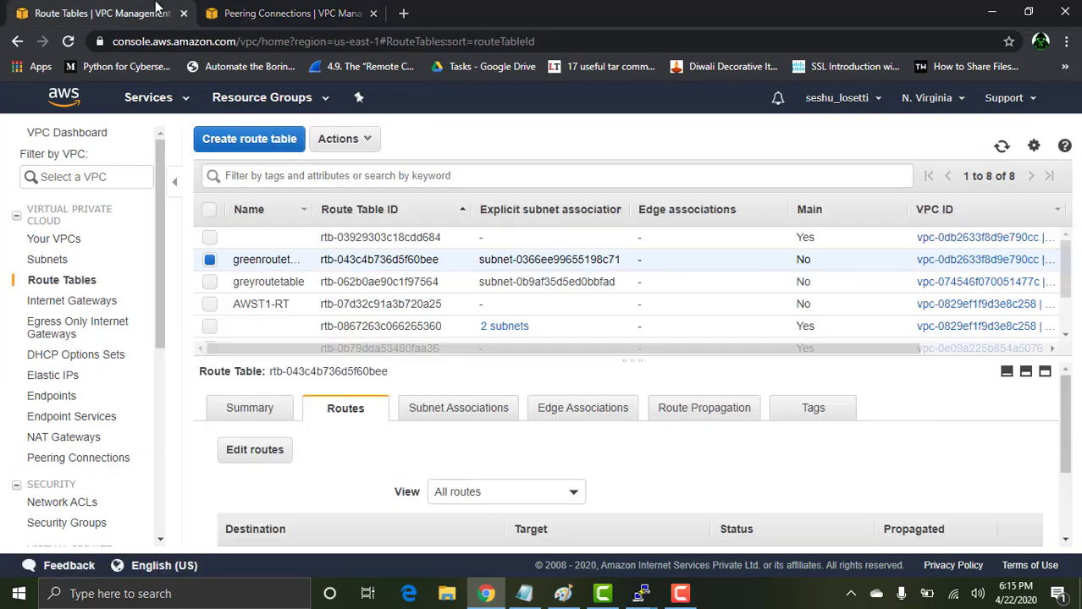
pyautogui.click(80, 463)
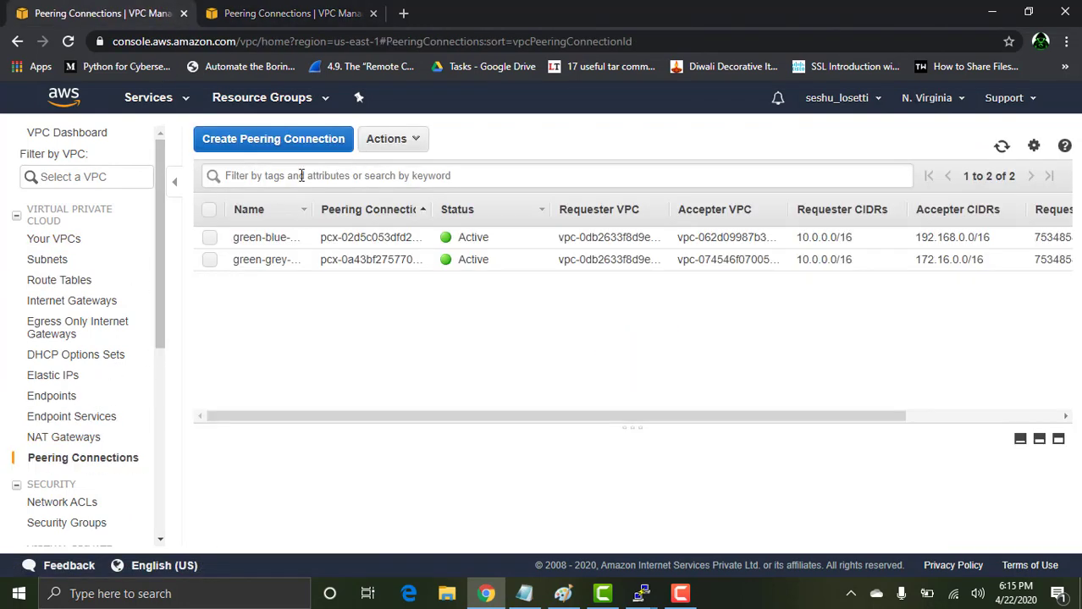
pyautogui.click(285, 139)
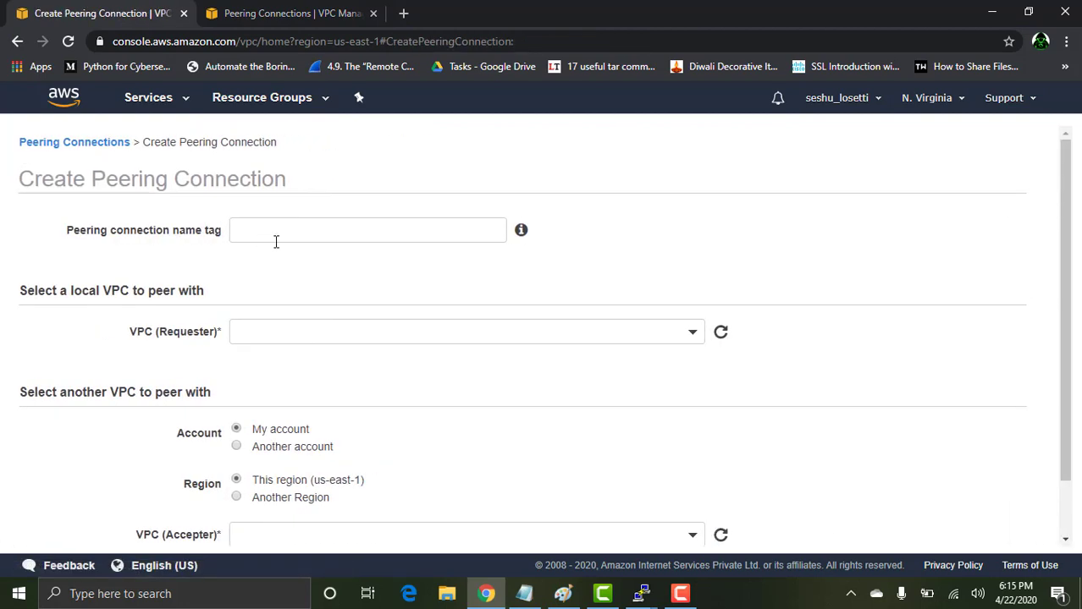
# Name the peering connection grey-blue-peering and choose greyvpc as the requester VPC
pyautogui.click(275, 240)
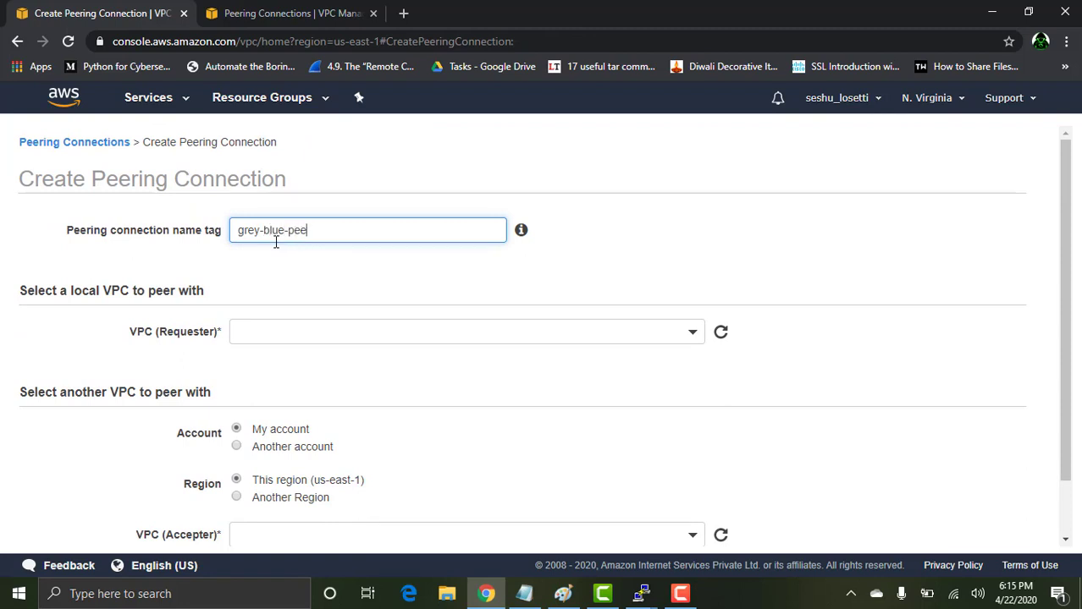
pyautogui.click(296, 334)
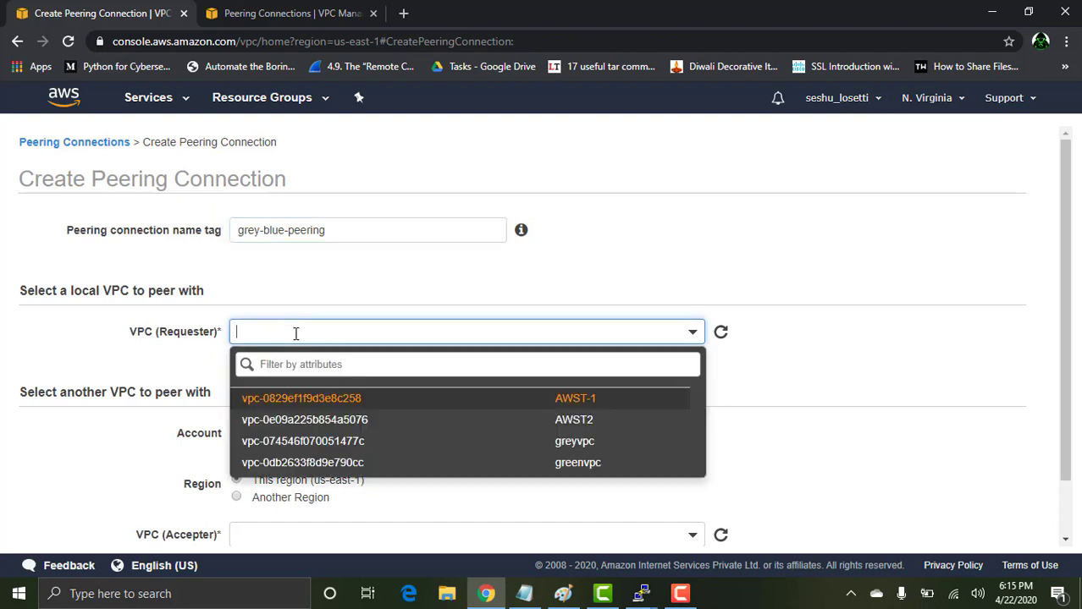
pyautogui.click(572, 443)
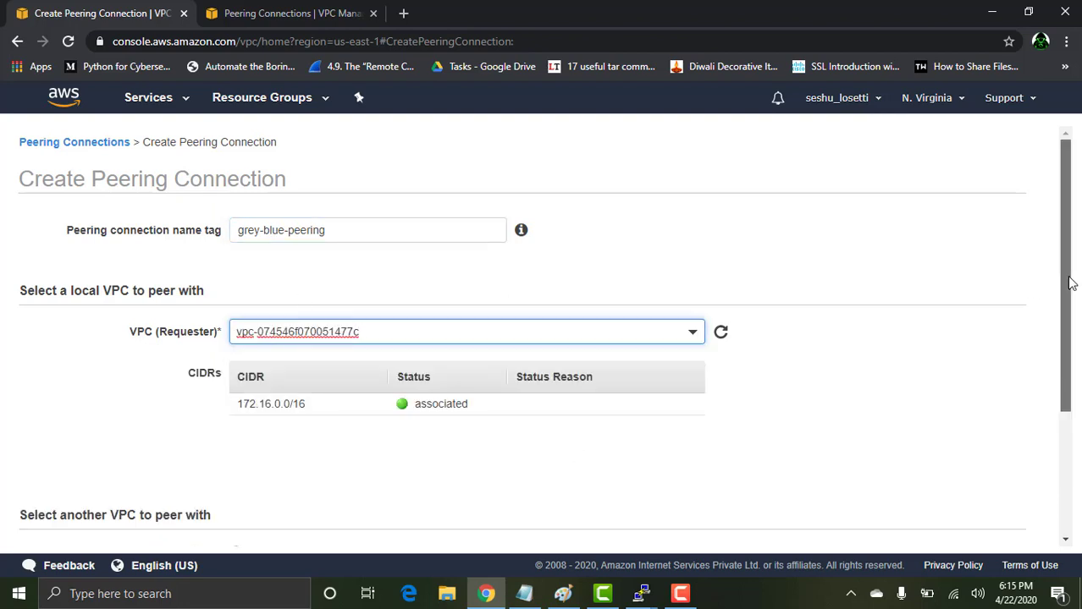
# Set the accepter VPC's region to another region, US East (Ohio) (us-east-2), within the same account
pyautogui.moveTo(1071, 285); pyautogui.dragTo(1068, 448)
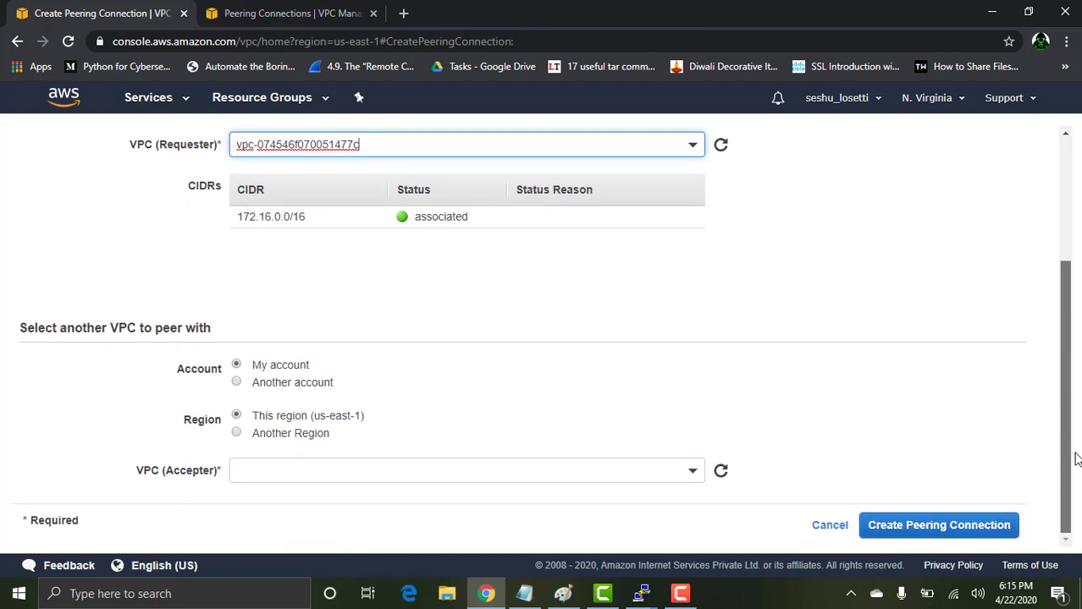
pyautogui.click(297, 436)
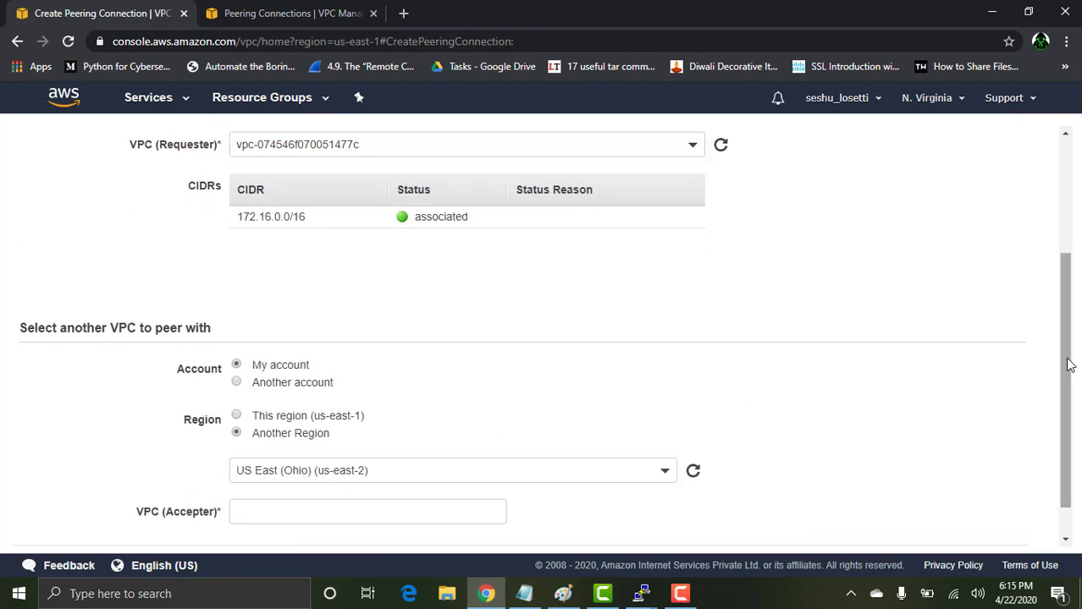
pyautogui.moveTo(1068, 364); pyautogui.dragTo(1068, 388)
pyautogui.click(404, 472)
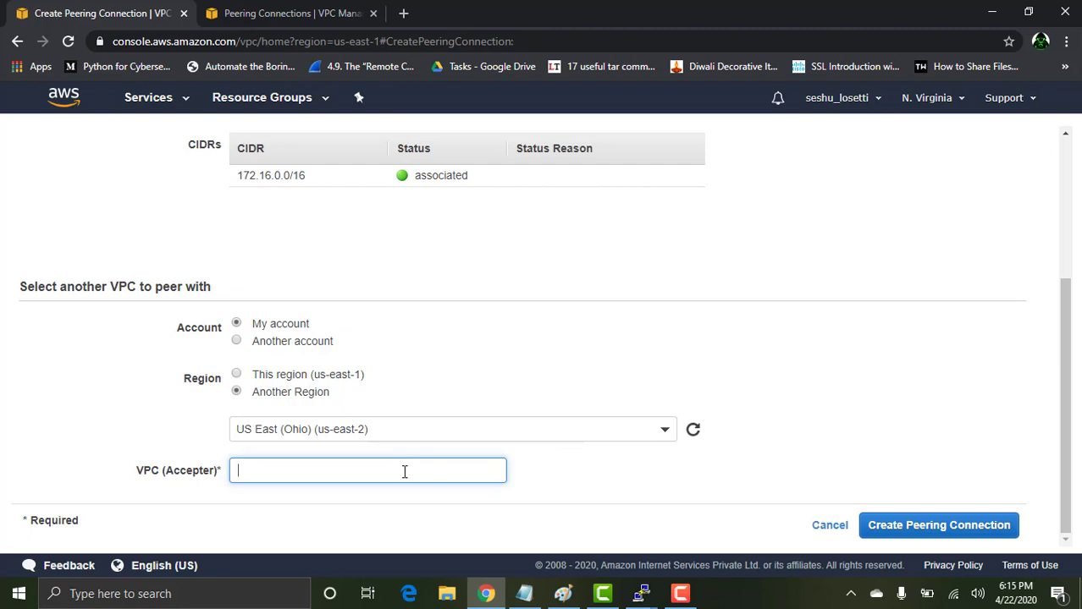
pyautogui.hotkey('ctrl', 'v')
pyautogui.hotkey('ctrl', 'z')
# Copy the VPC ID of bluevpc from the Ohio region's VPC list
pyautogui.click(322, 12)
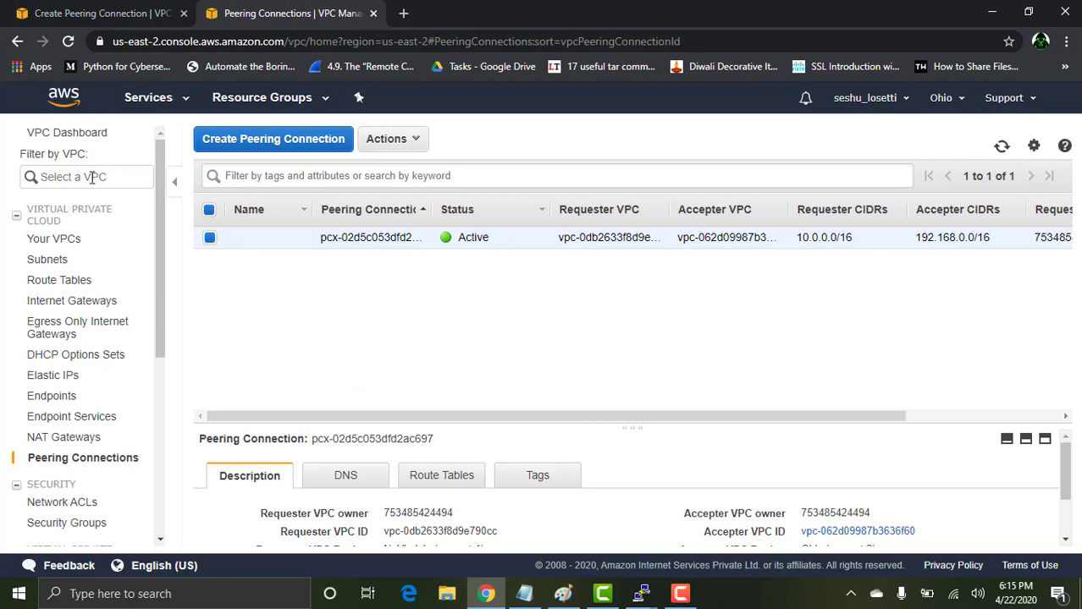
pyautogui.click(66, 242)
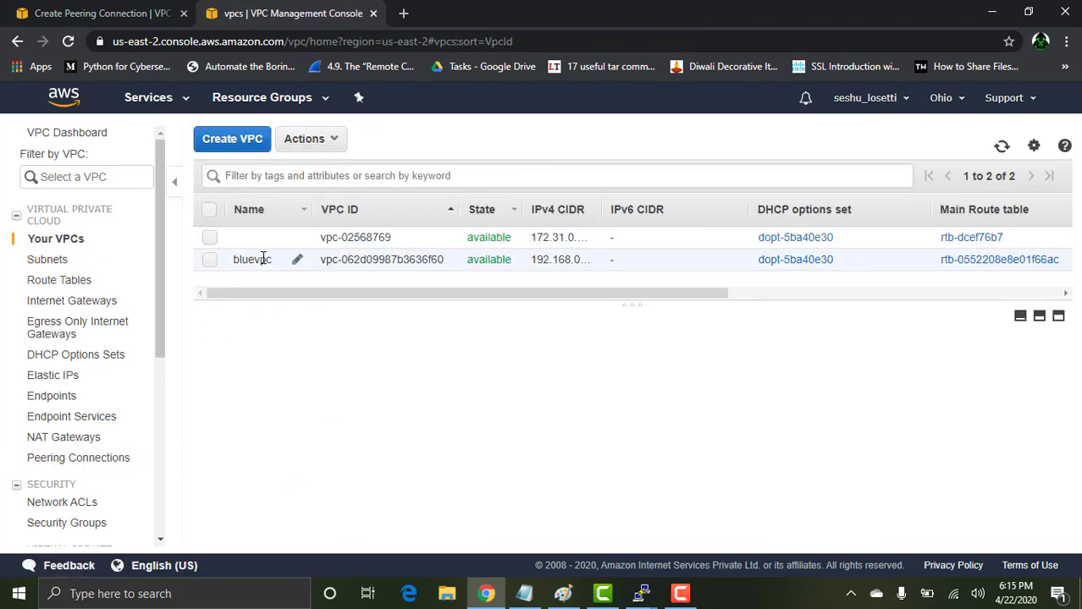
pyautogui.click(264, 259)
pyautogui.click(511, 391)
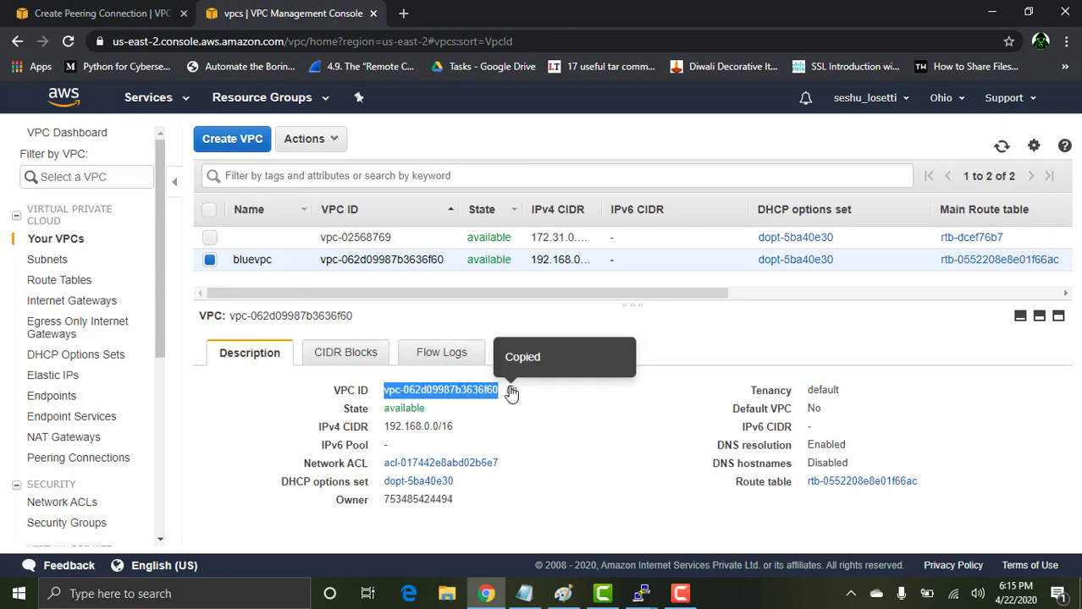
# Enter bluevpc's copied ID as the accepter VPC, create the peering connection, and return to the peering connections list
pyautogui.click(95, 14)
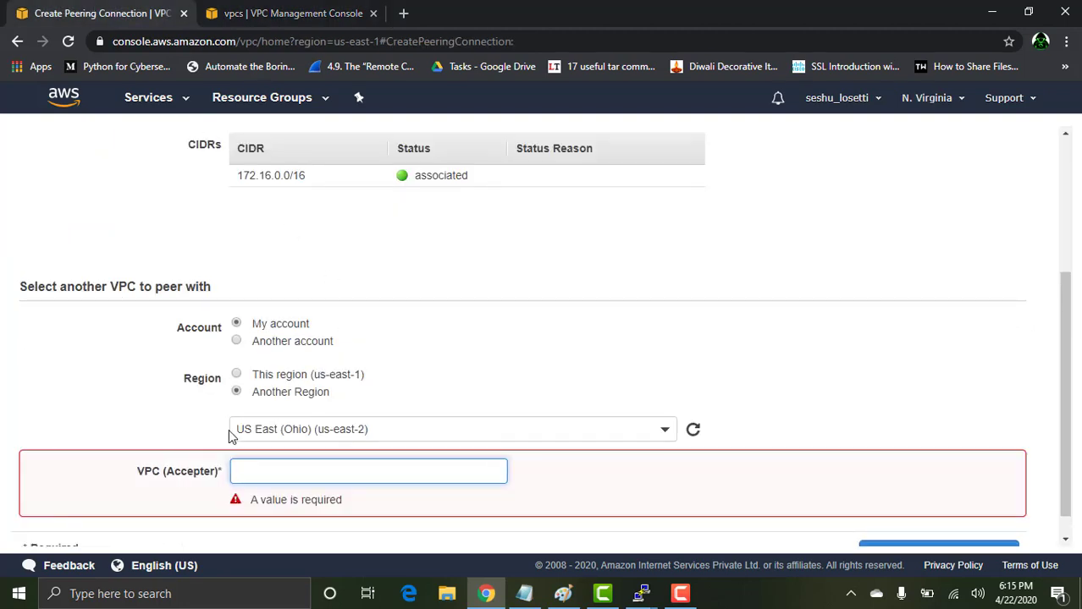
pyautogui.hotkey('ctrl', 'v')
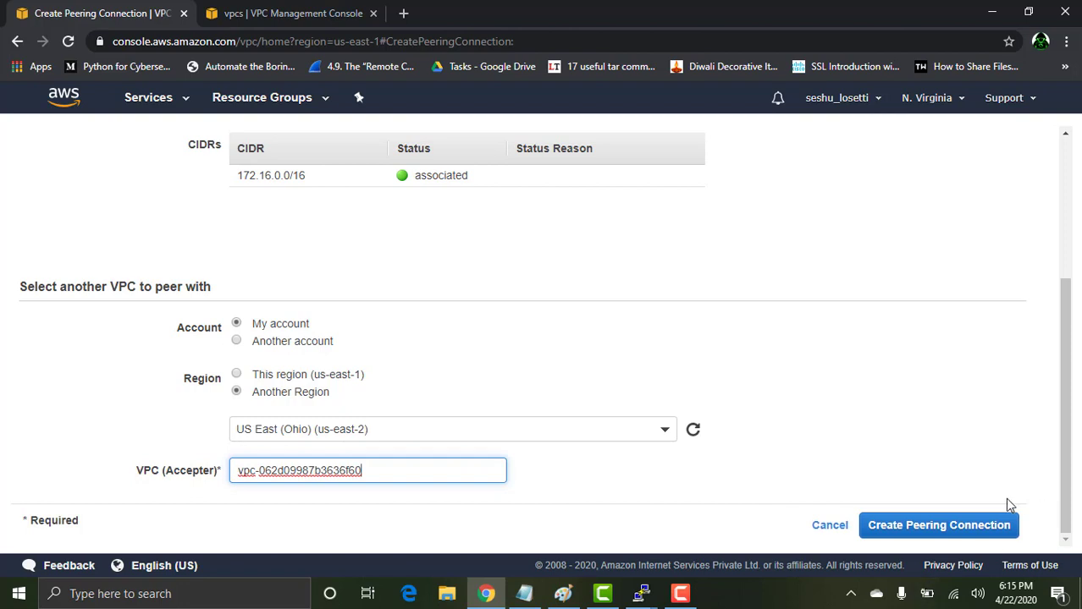
pyautogui.click(971, 526)
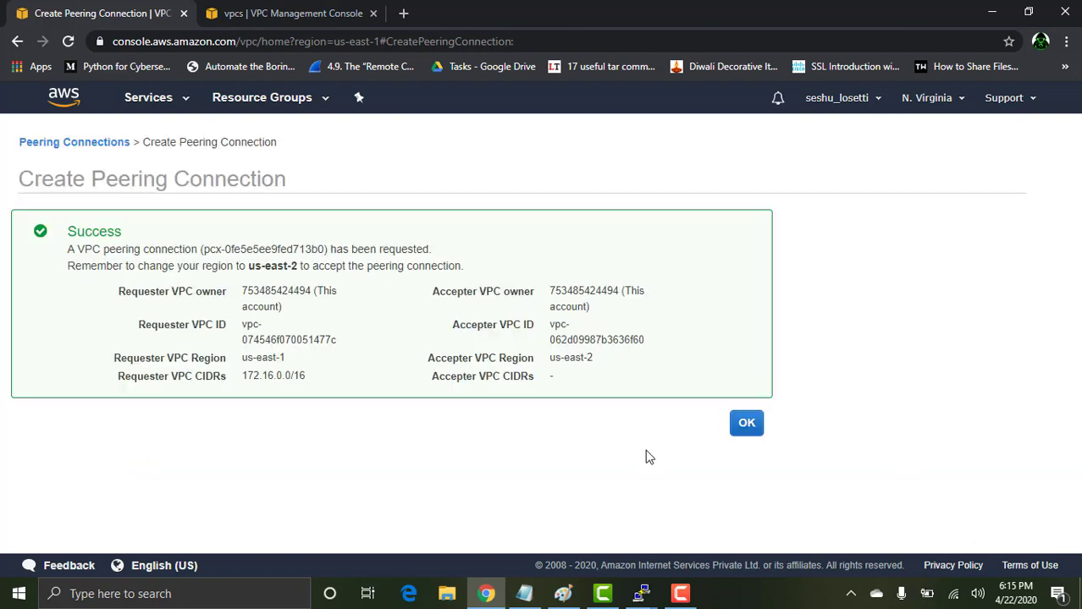
pyautogui.click(745, 423)
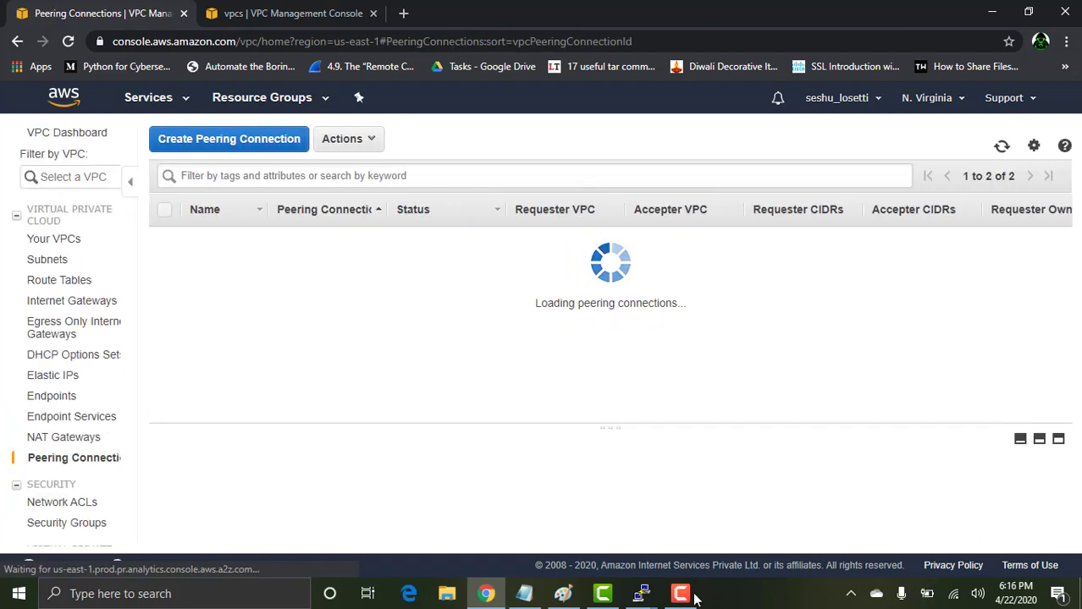
pyautogui.click(690, 599)
pyautogui.click(459, 370)
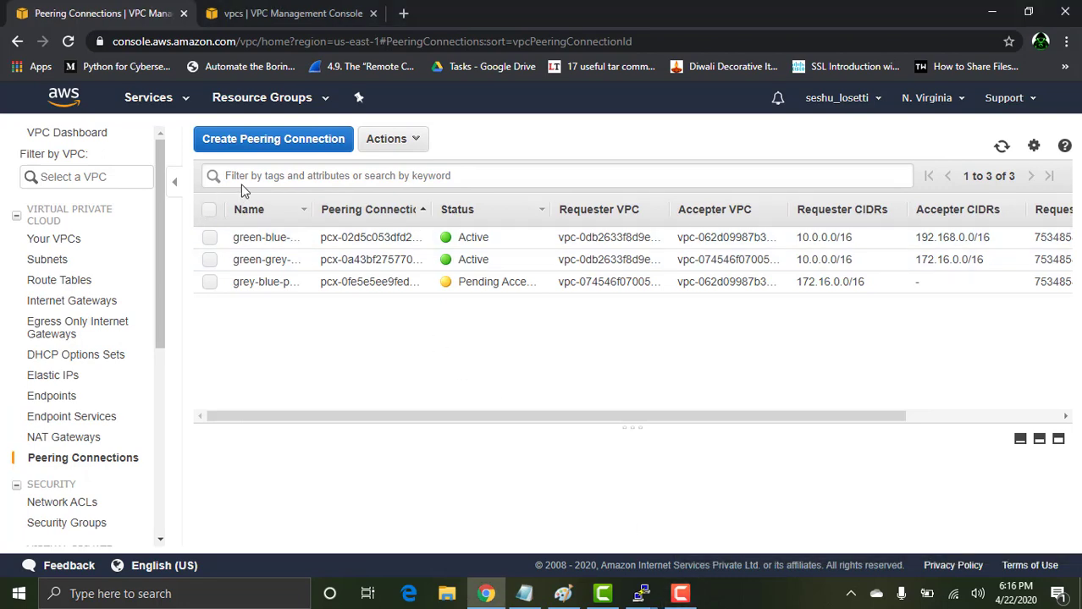
# Accept the pending peering request from greyvpc in the Ohio region's peering connections
pyautogui.click(292, 13)
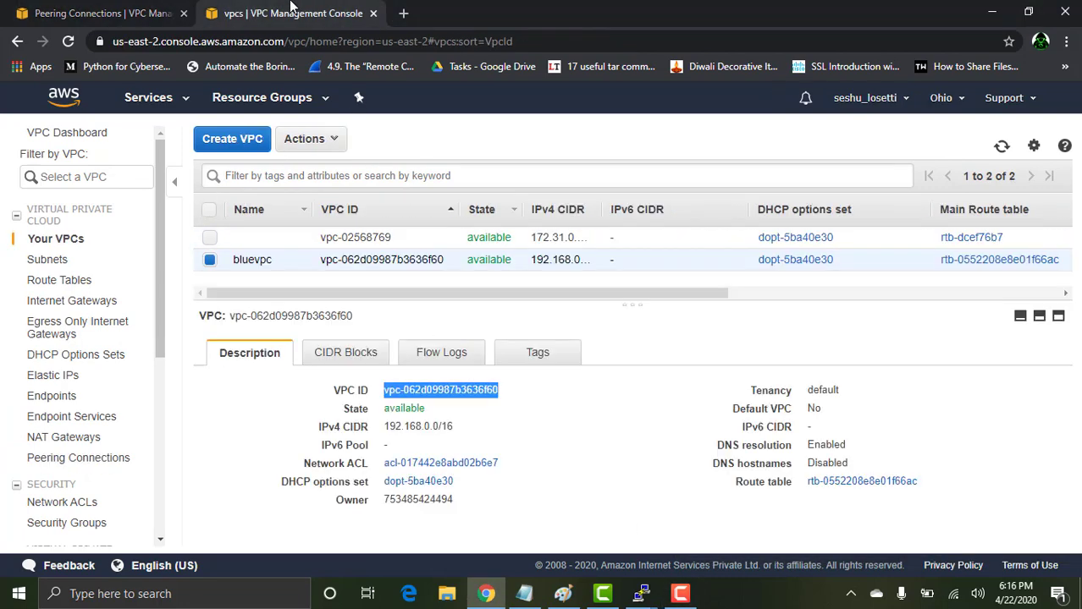
pyautogui.click(85, 459)
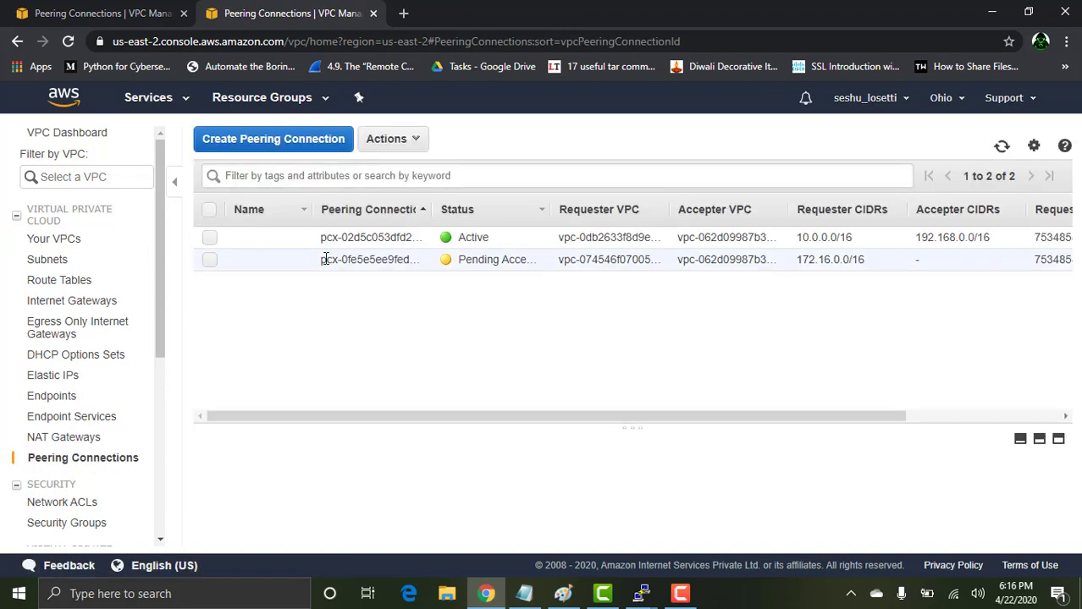
pyautogui.click(300, 262)
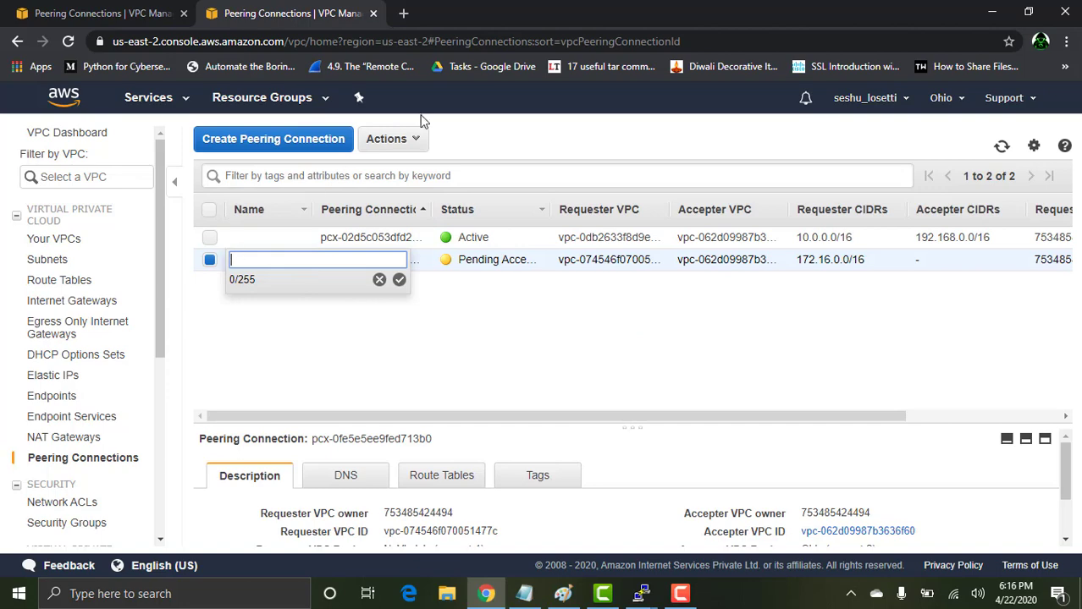
pyautogui.click(390, 147)
pyautogui.click(389, 147)
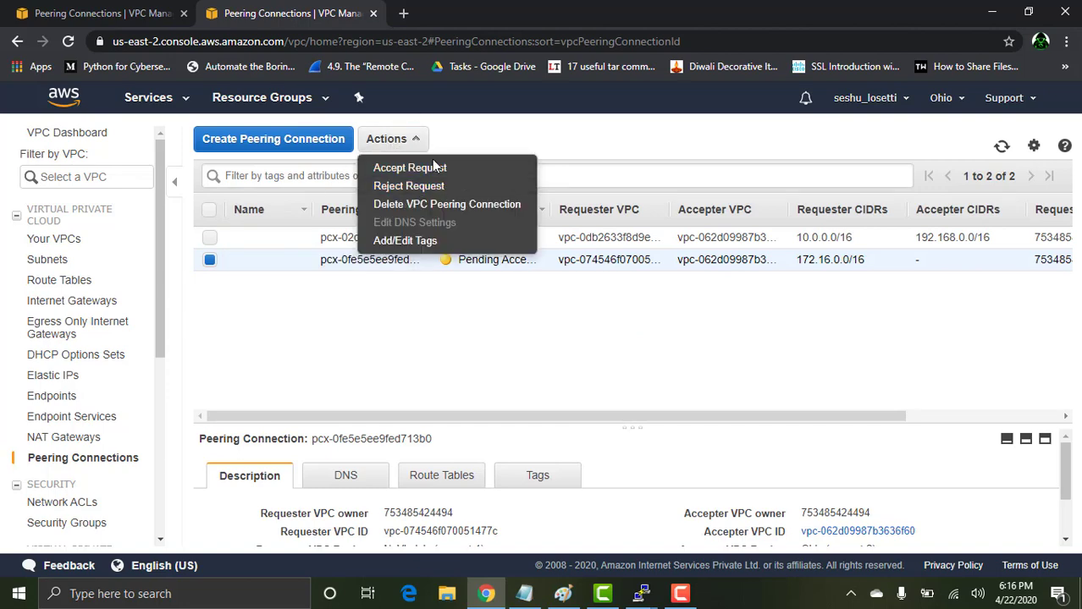
pyautogui.click(436, 167)
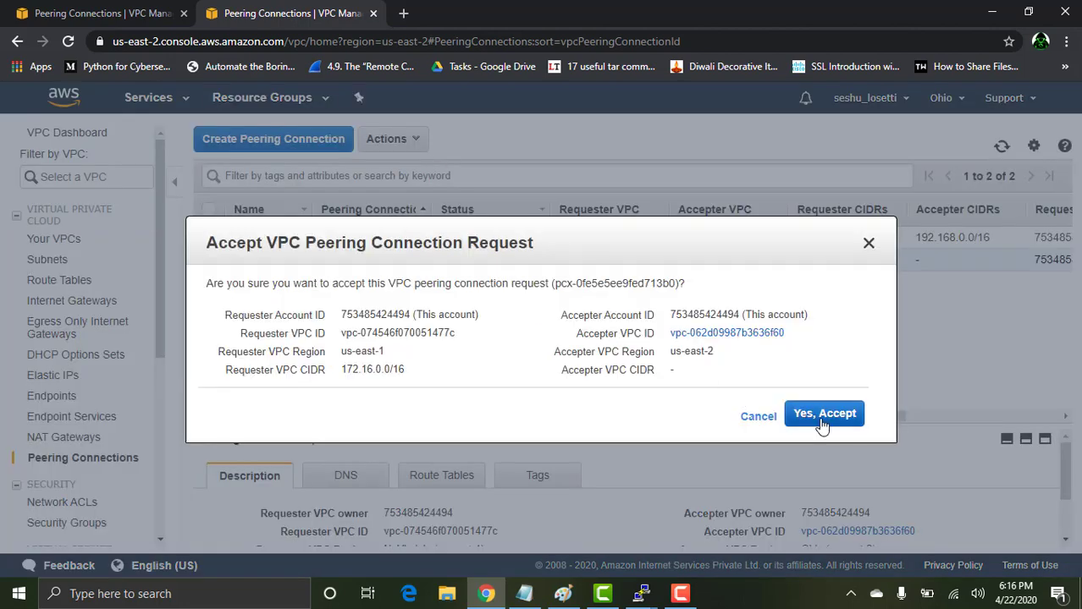
pyautogui.click(822, 421)
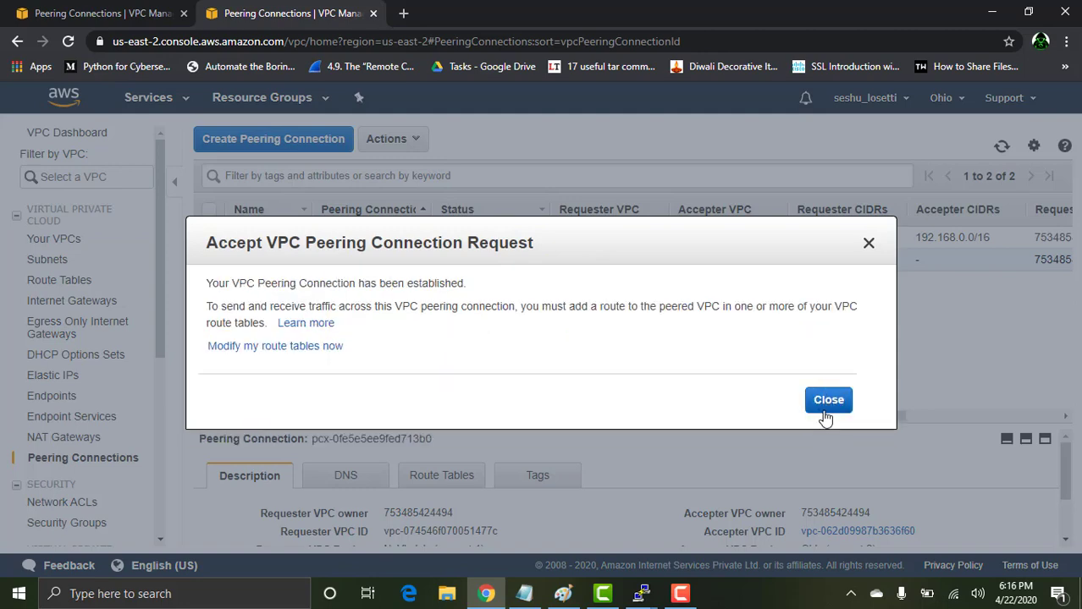
pyautogui.click(829, 401)
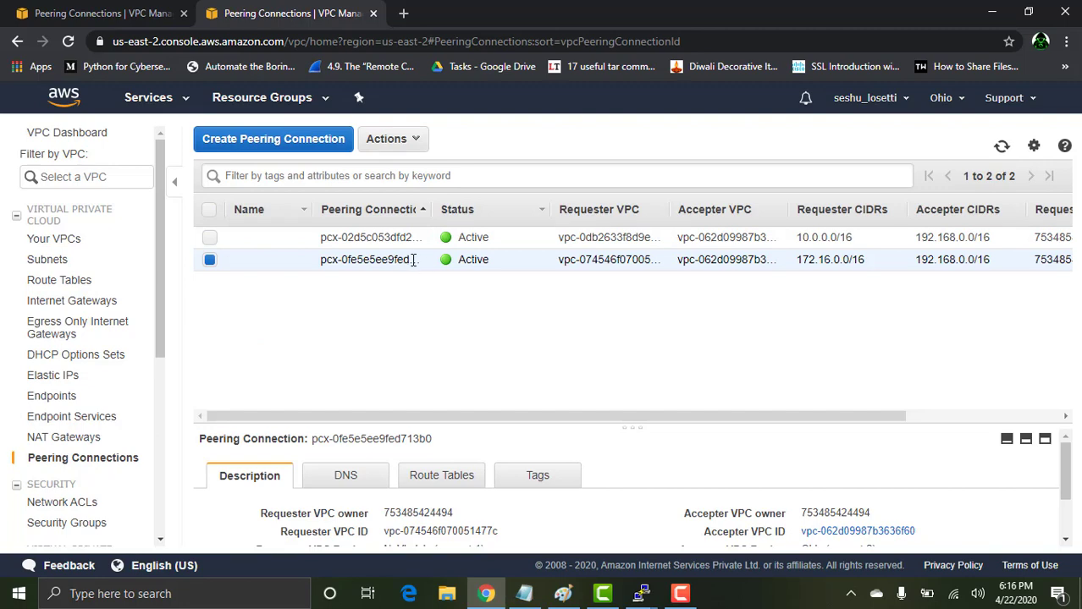
# Name the newly accepted peering connection with greyvpc blue-grey in the Ohio region
pyautogui.doubleClick(397, 262)
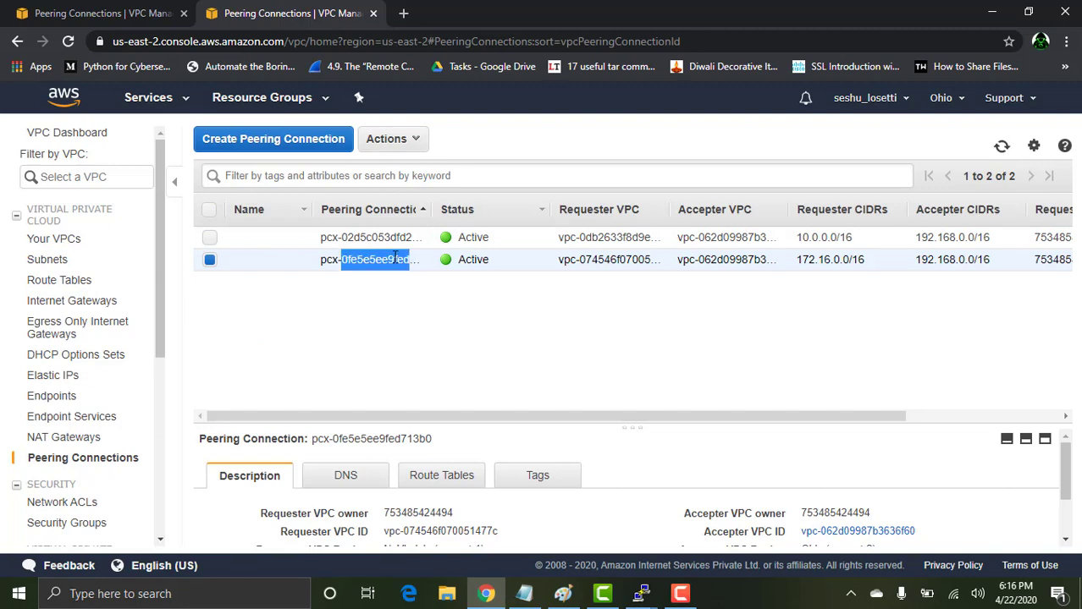
pyautogui.click(380, 280)
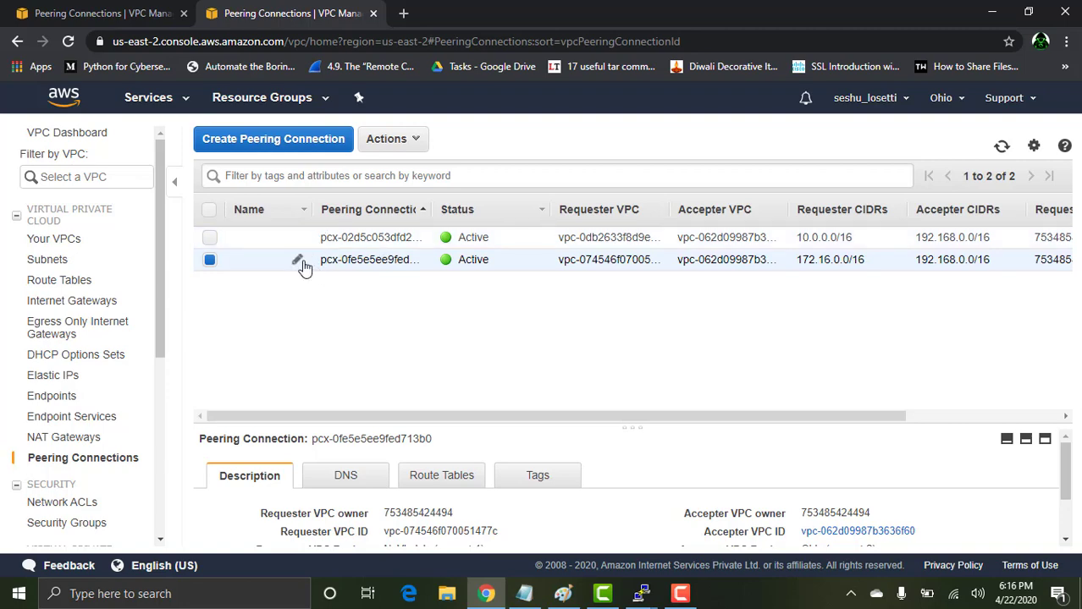
pyautogui.click(300, 259)
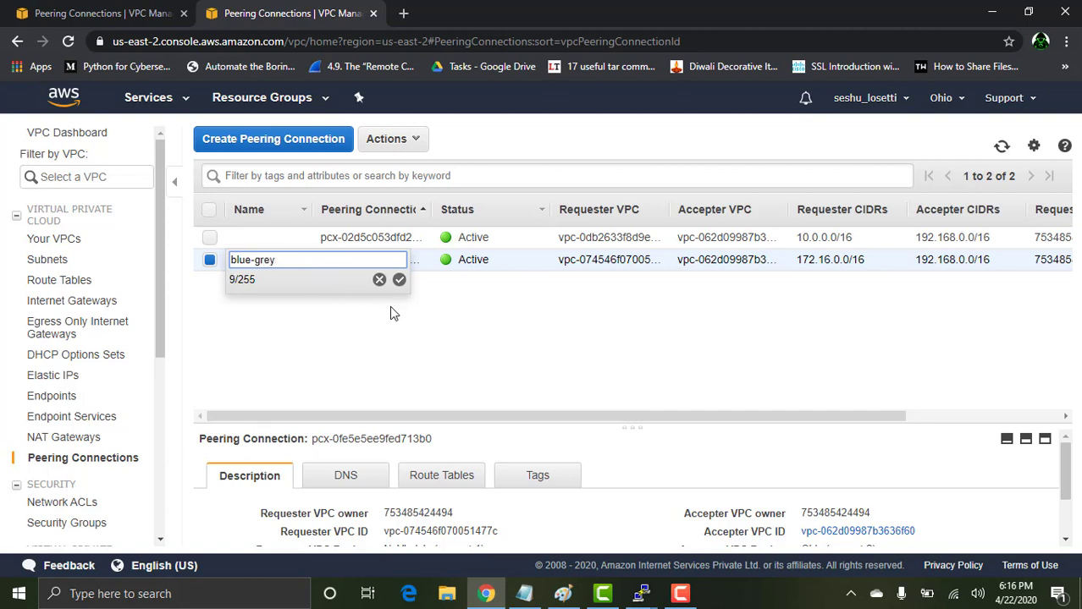
pyautogui.click(398, 280)
# Name the peering connection with requester CIDR 10.0.0.0/16 blue-green
pyautogui.moveTo(299, 241)
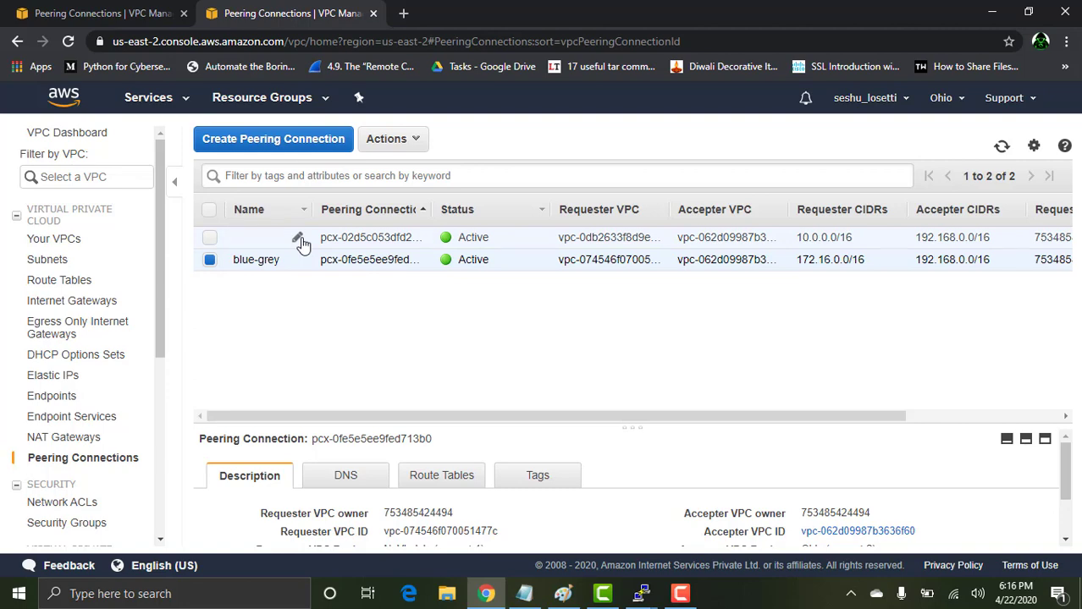
pyautogui.click(299, 240)
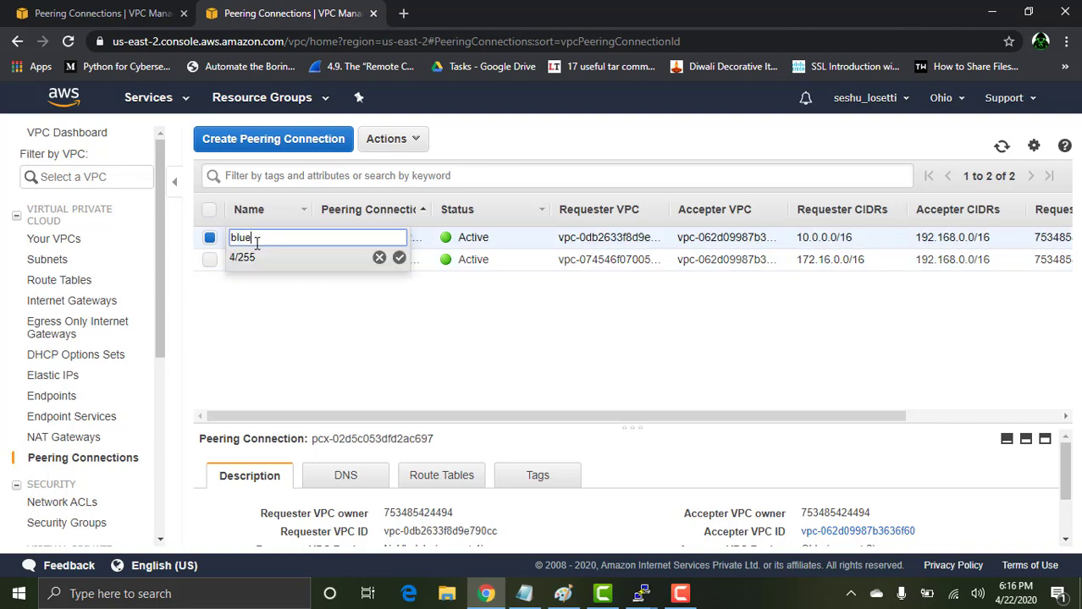
pyautogui.write('blue-green')
pyautogui.press('Return')
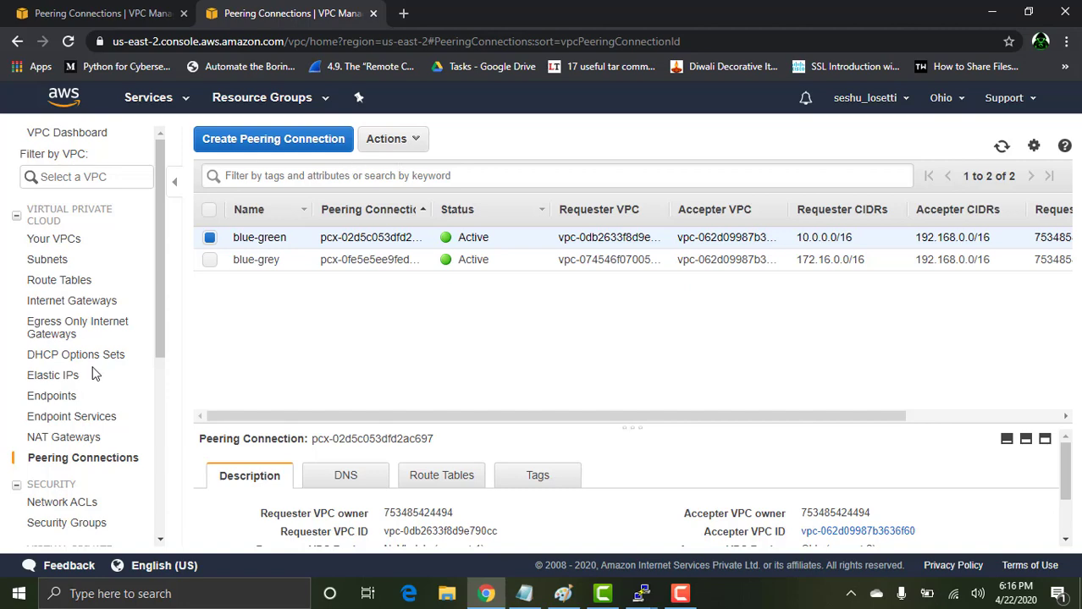
# Add a new route with destination 172.16.0.0/16 to blueroutetable in the Ohio region
pyautogui.click(69, 283)
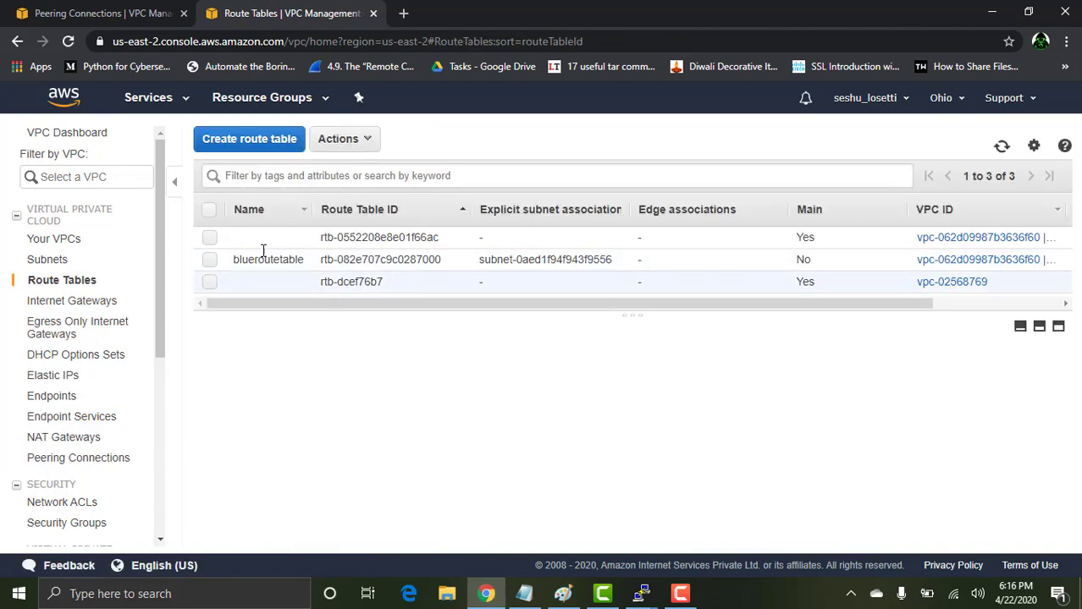
pyautogui.click(296, 259)
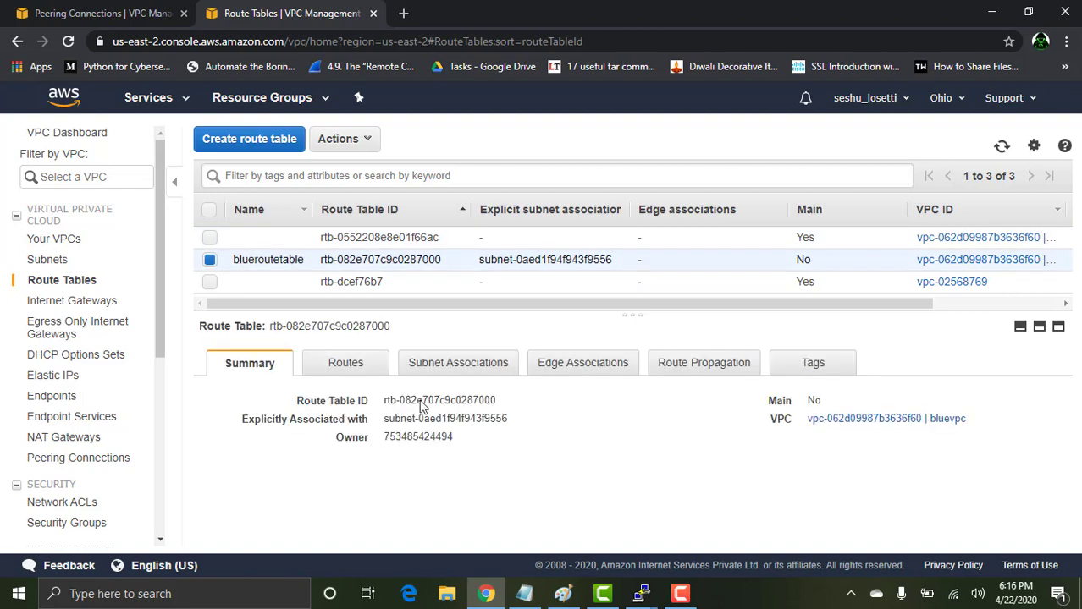
pyautogui.click(355, 367)
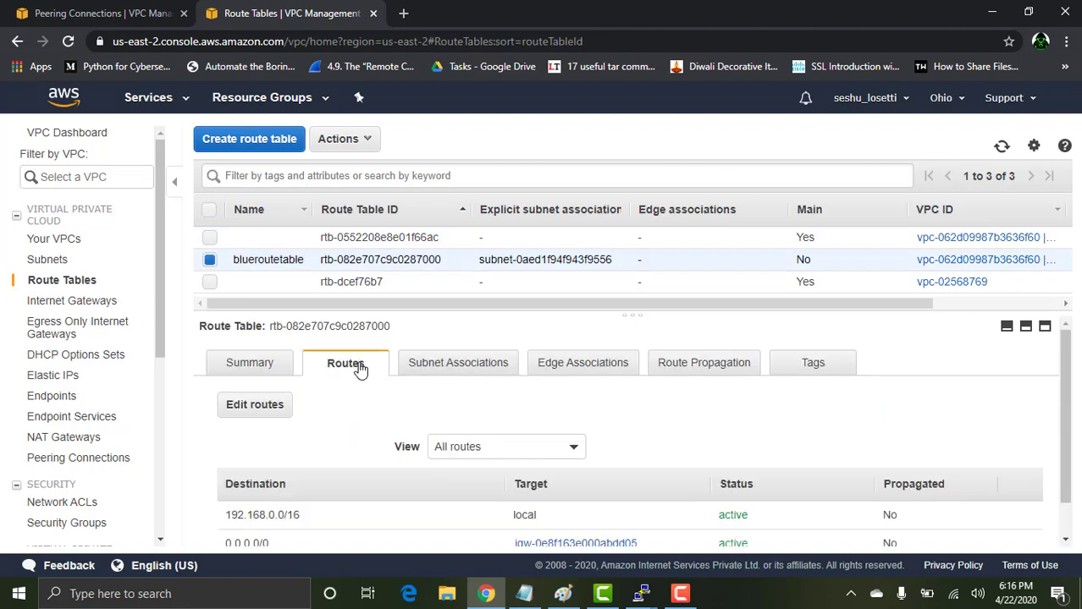
pyautogui.click(265, 415)
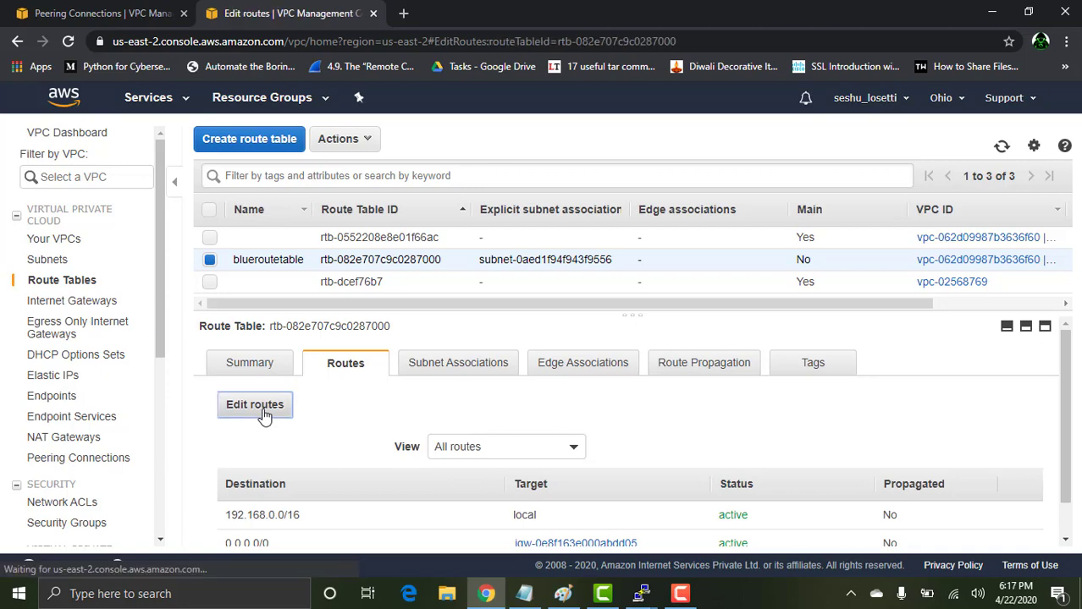
pyautogui.click(83, 353)
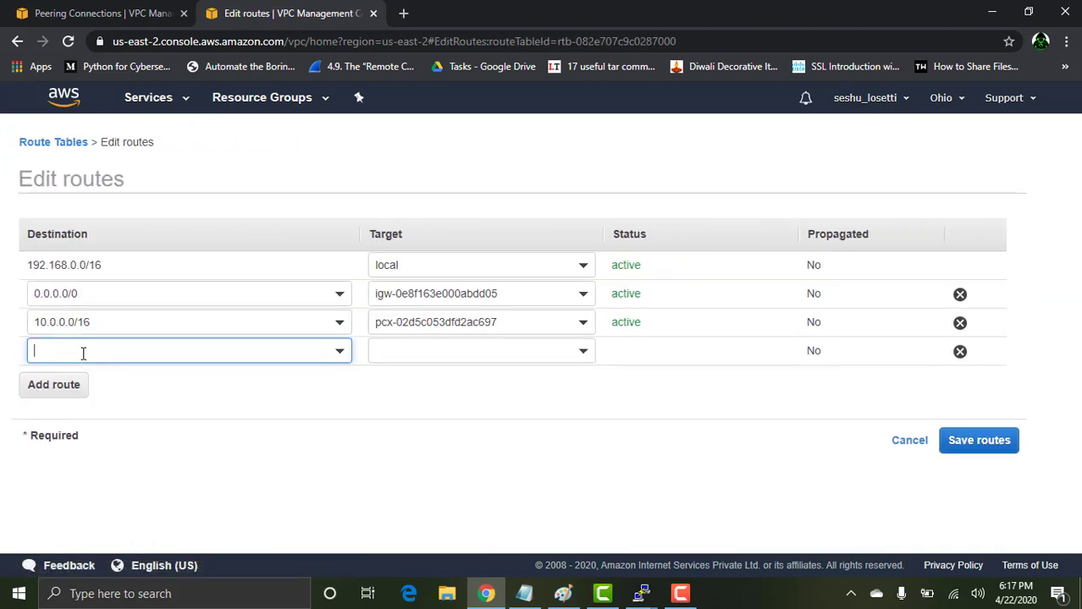
pyautogui.click(87, 351)
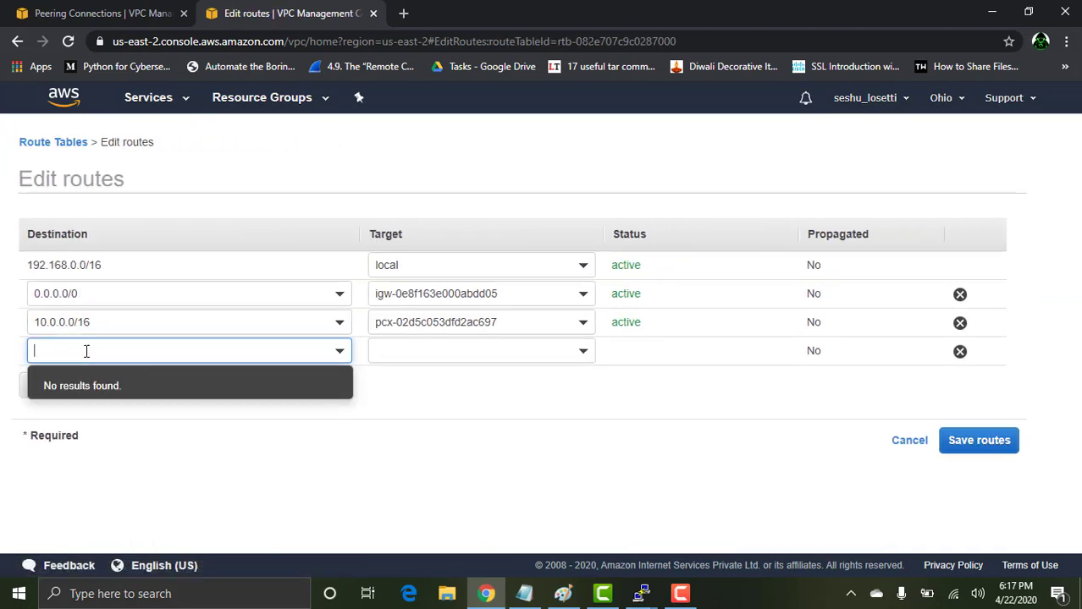
pyautogui.write('172.16.0.0')
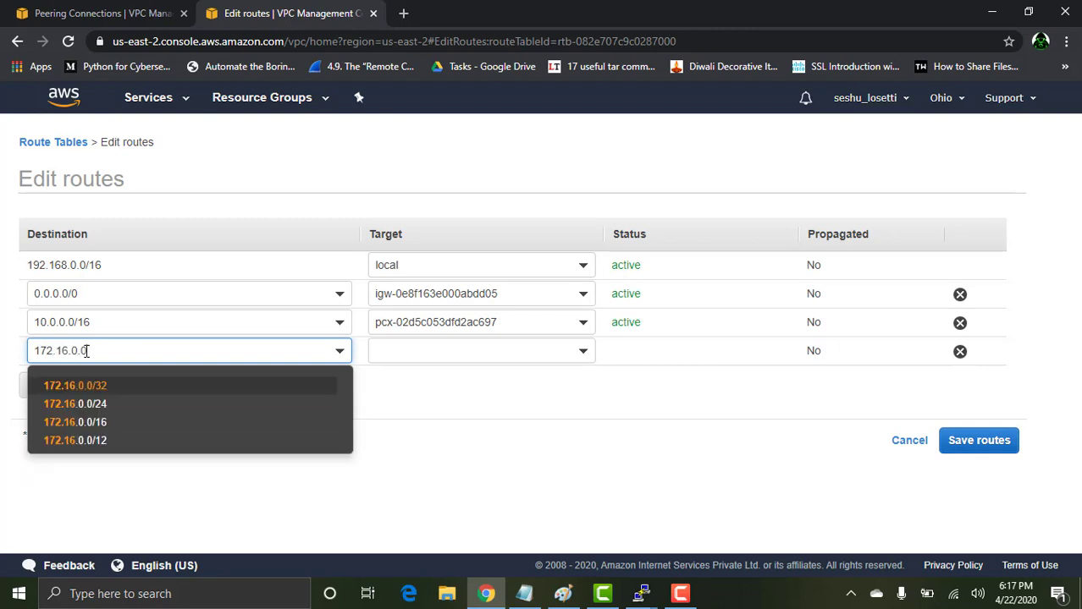
pyautogui.write('/16')
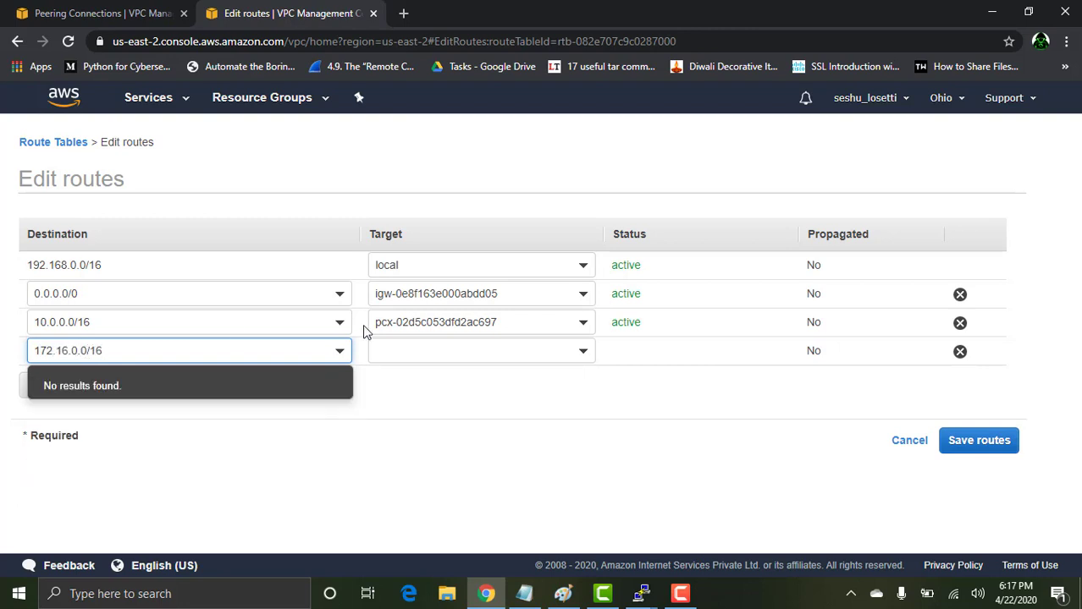
# Target the 172.16.0.0/16 route at the blue-grey peering connection and save the routes
pyautogui.click(401, 355)
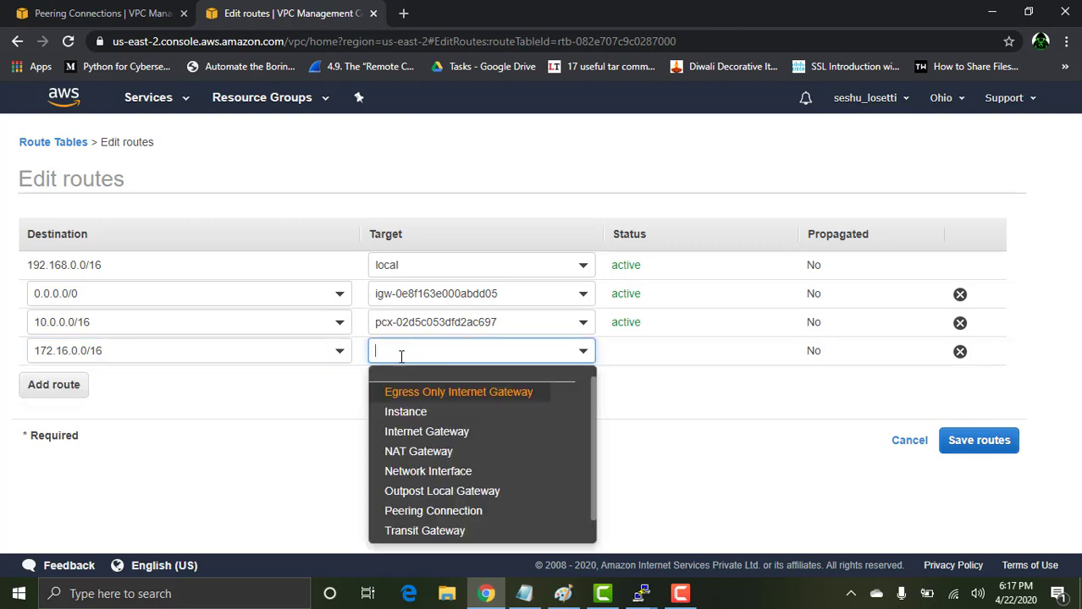
pyautogui.click(472, 513)
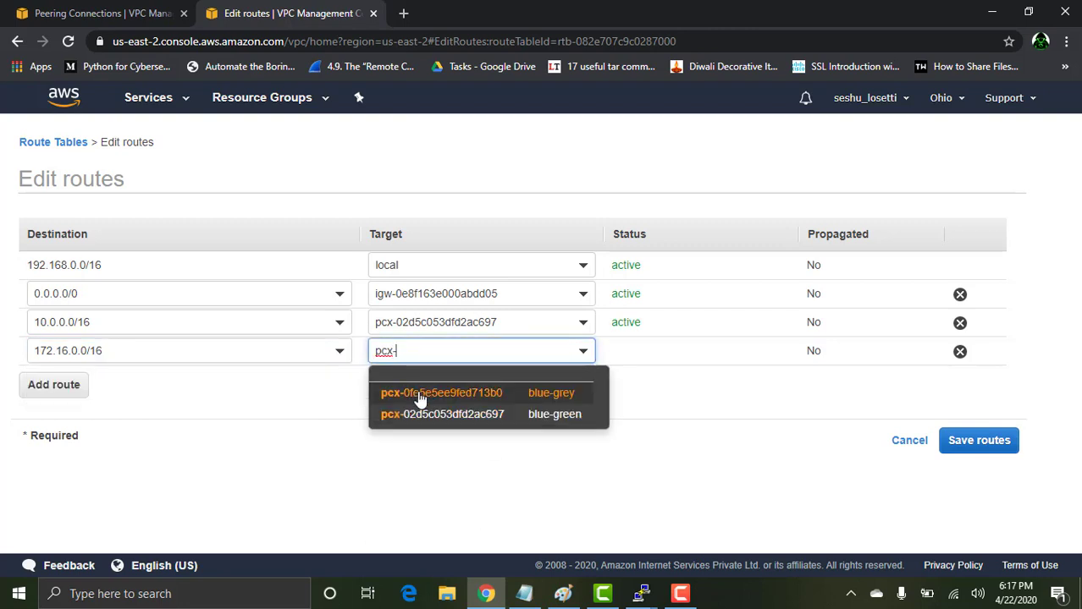
pyautogui.click(559, 398)
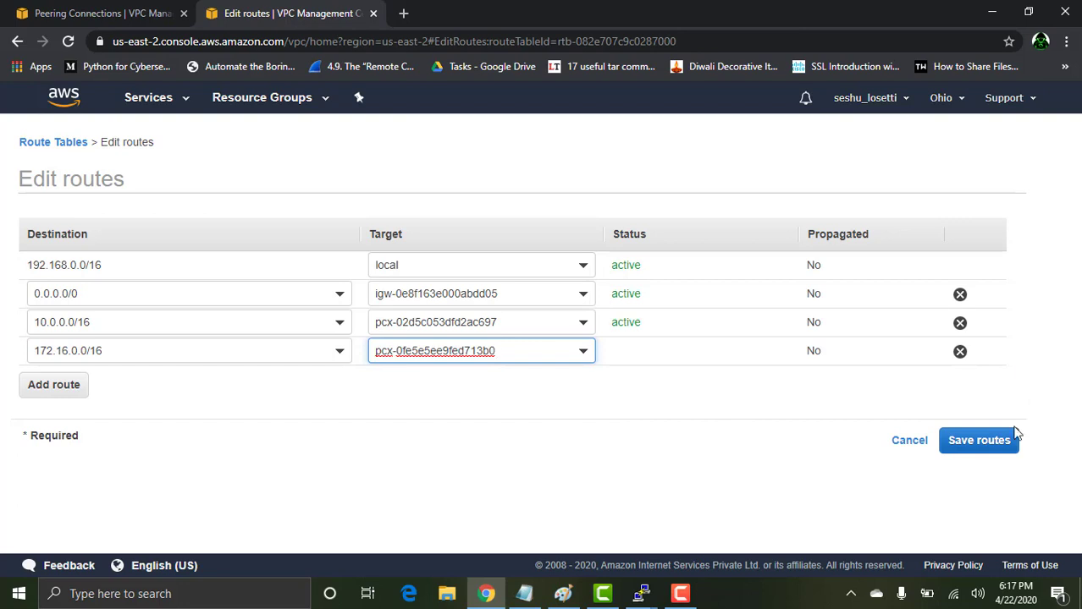
pyautogui.click(995, 450)
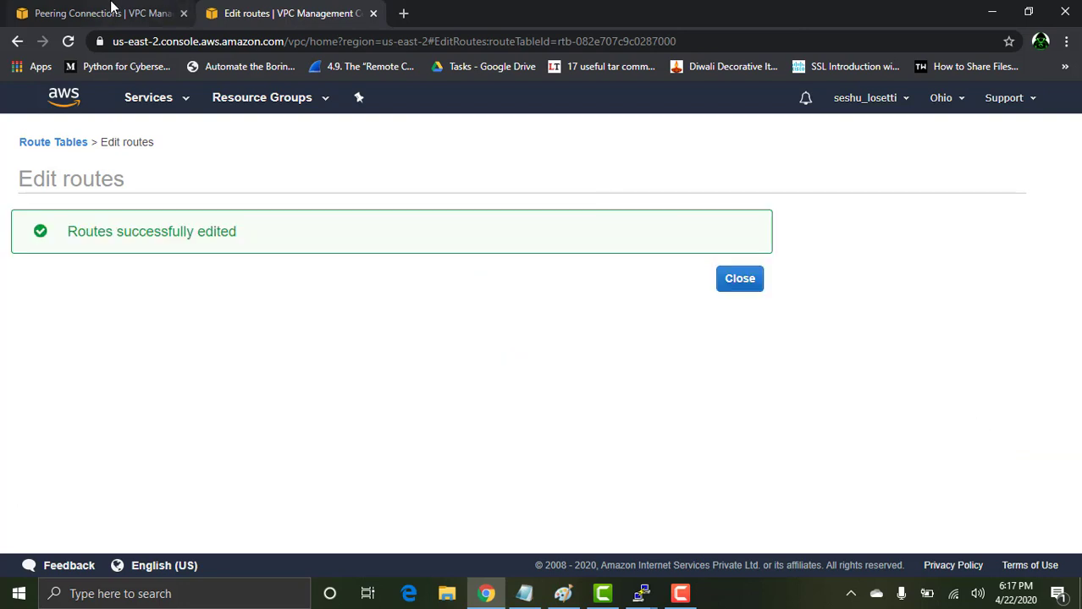
# Add a new route with destination 192.168.0.0/16 to greyroutetable in the N. Virginia region
pyautogui.click(114, 10)
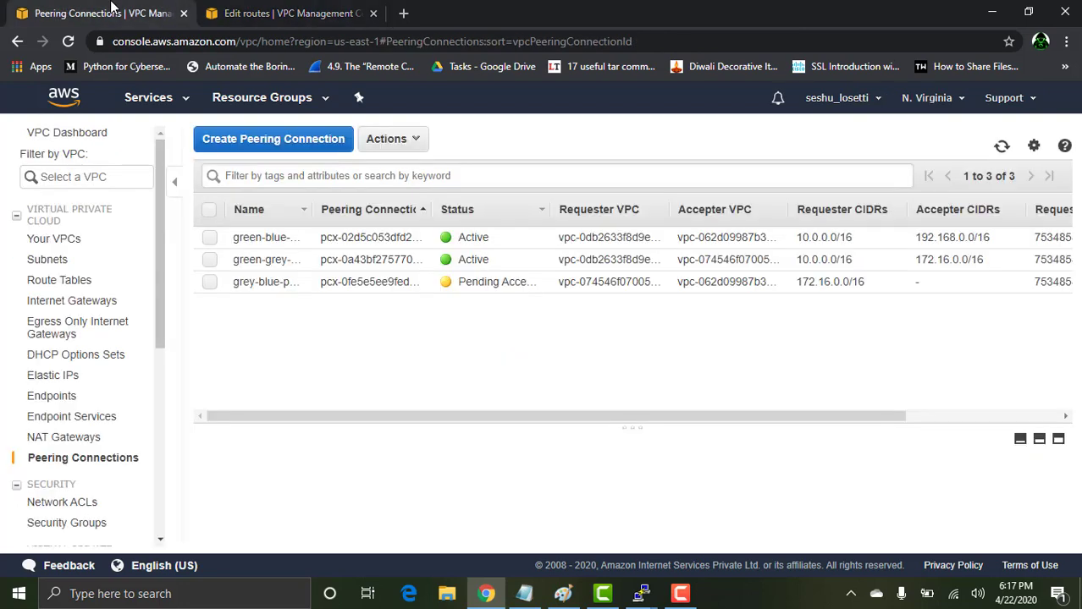
pyautogui.click(66, 280)
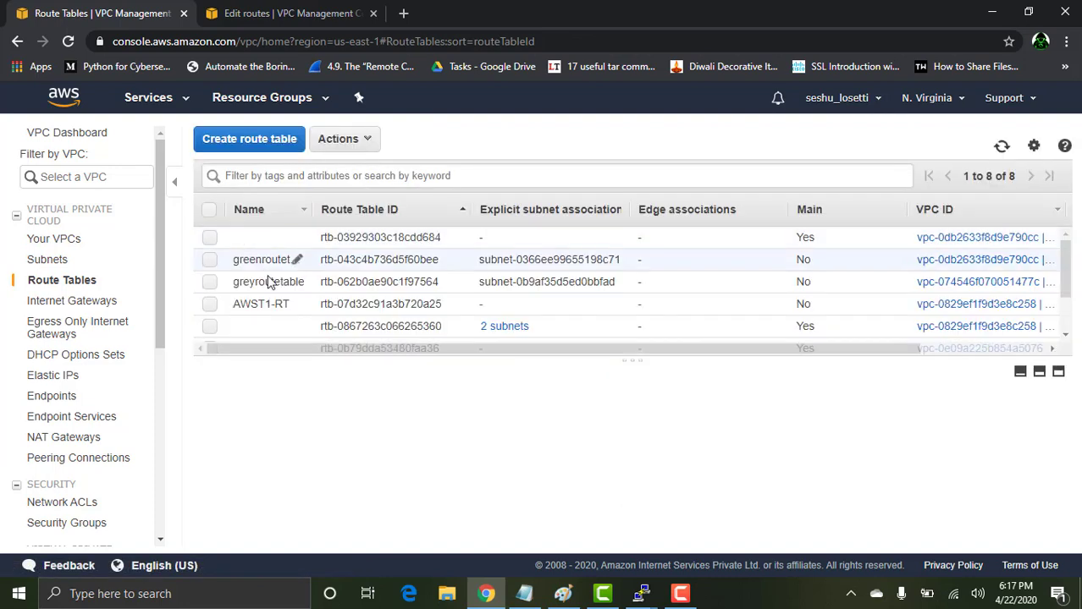
pyautogui.click(269, 281)
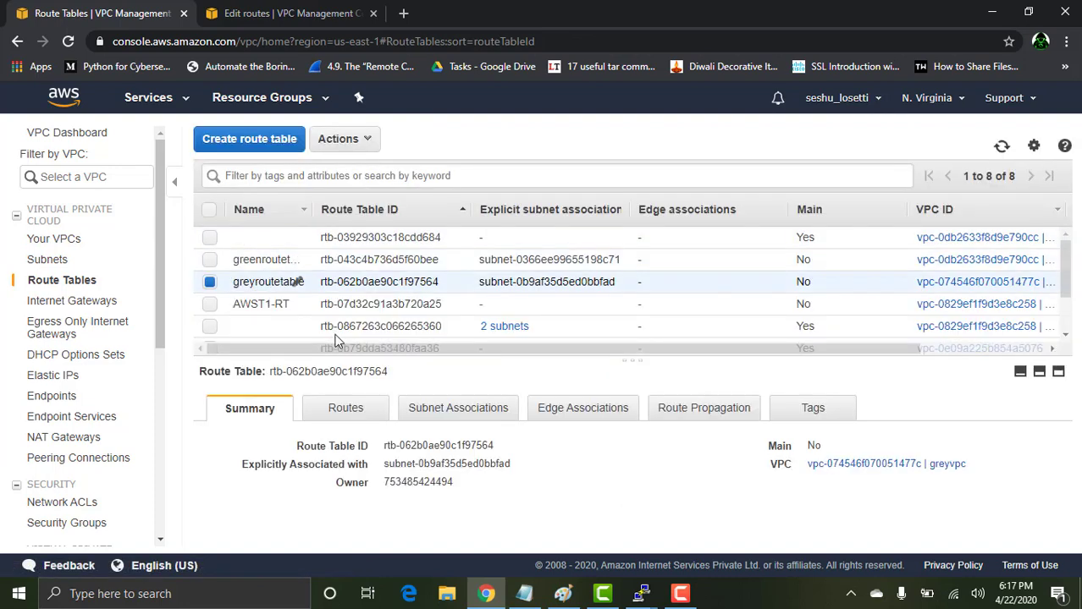
pyautogui.click(345, 411)
pyautogui.click(259, 450)
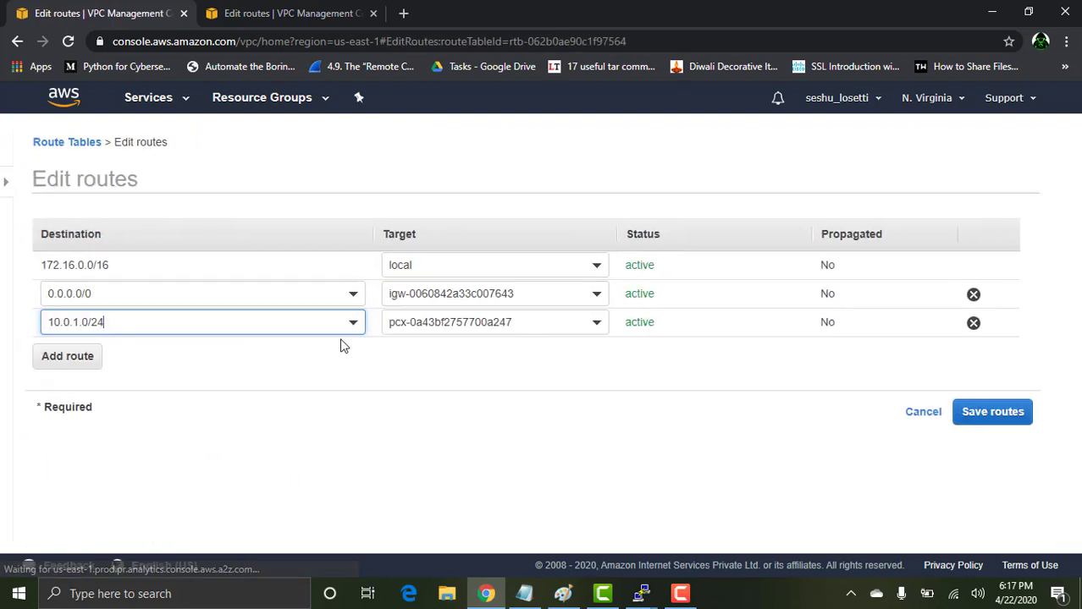
pyautogui.click(58, 354)
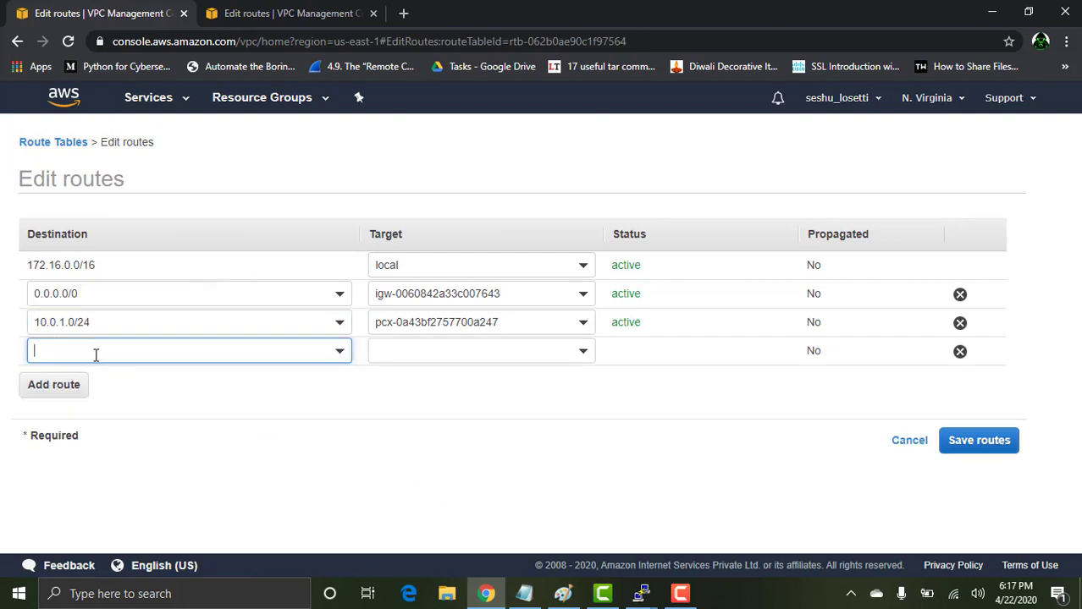
pyautogui.click(96, 354)
pyautogui.write('192.168.0.0/16')
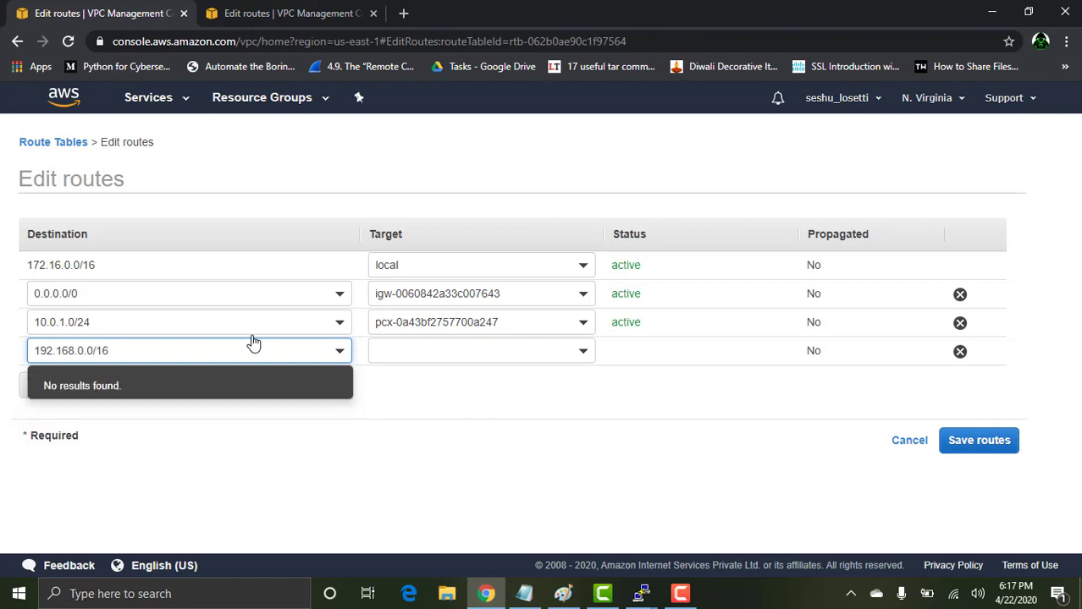
# Target the 192.168.0.0/16 route at grey-blue-peering, save the routes, and return to the route tables list
pyautogui.click(427, 352)
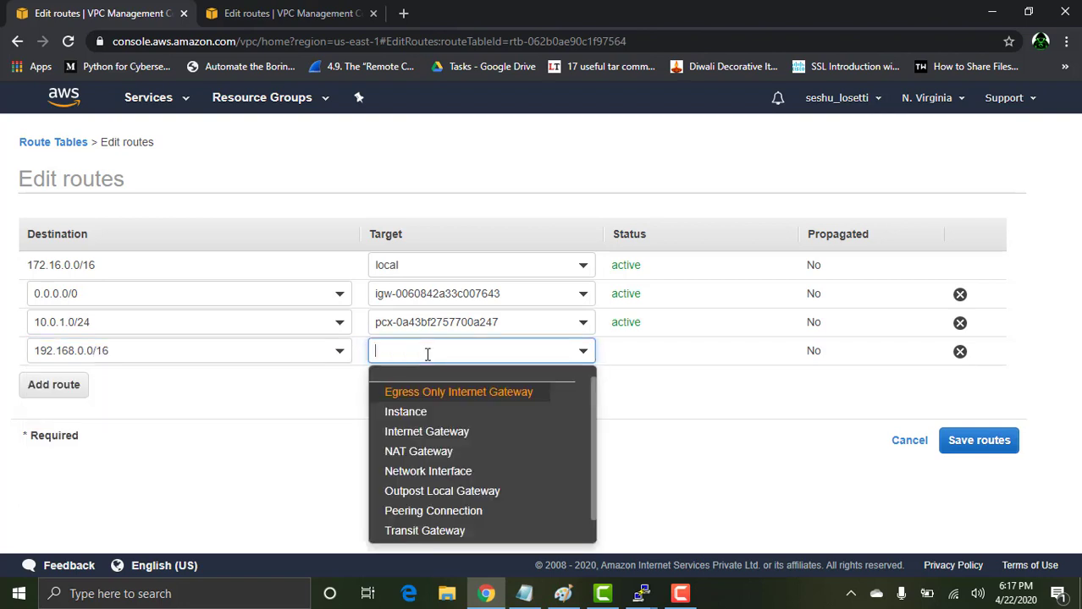
pyautogui.click(463, 511)
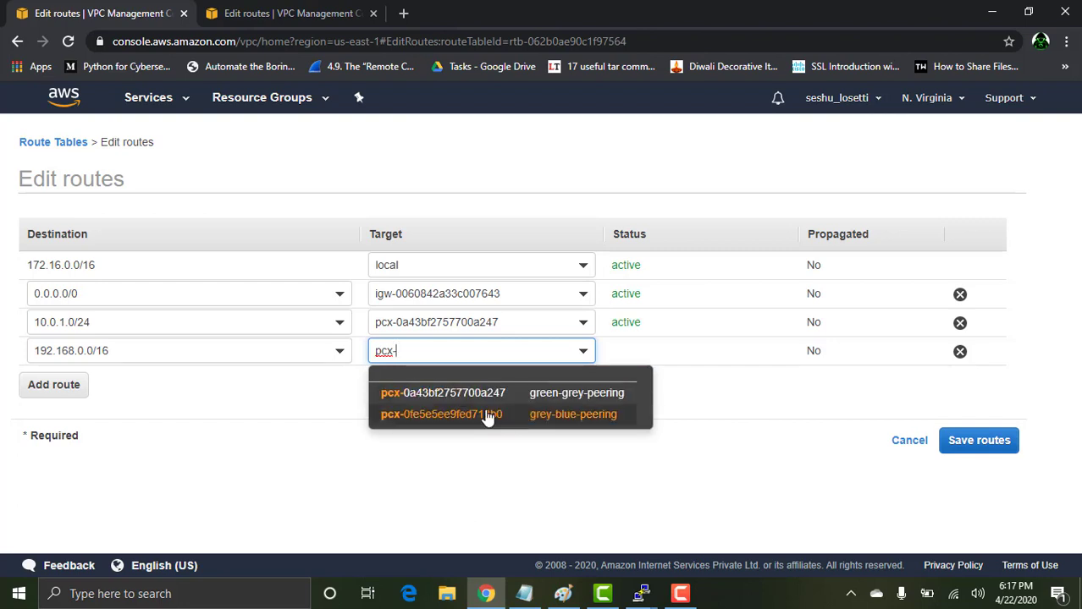
pyautogui.click(547, 414)
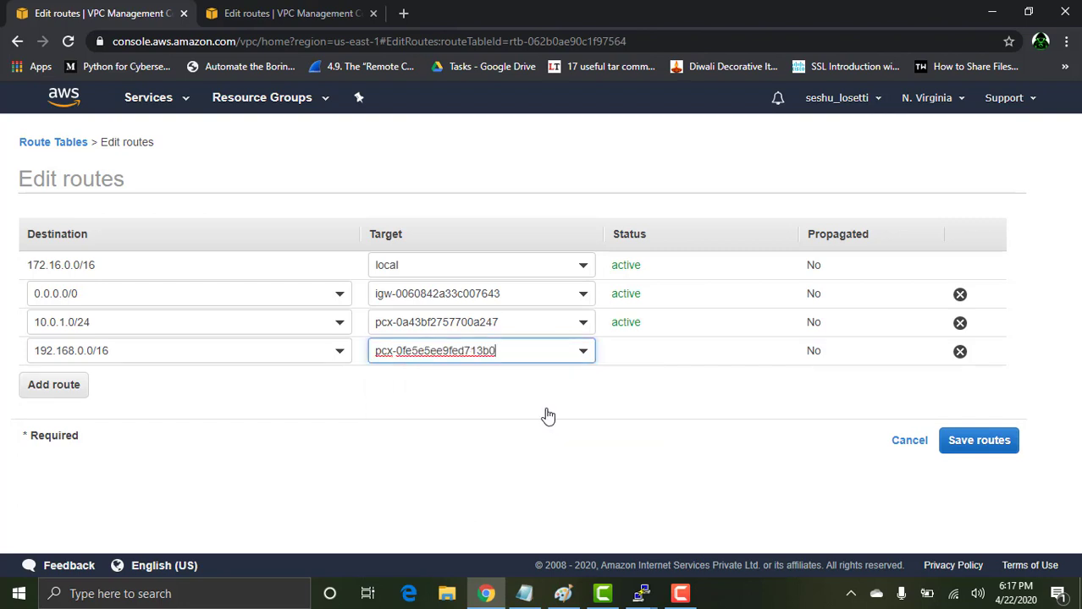
pyautogui.click(995, 448)
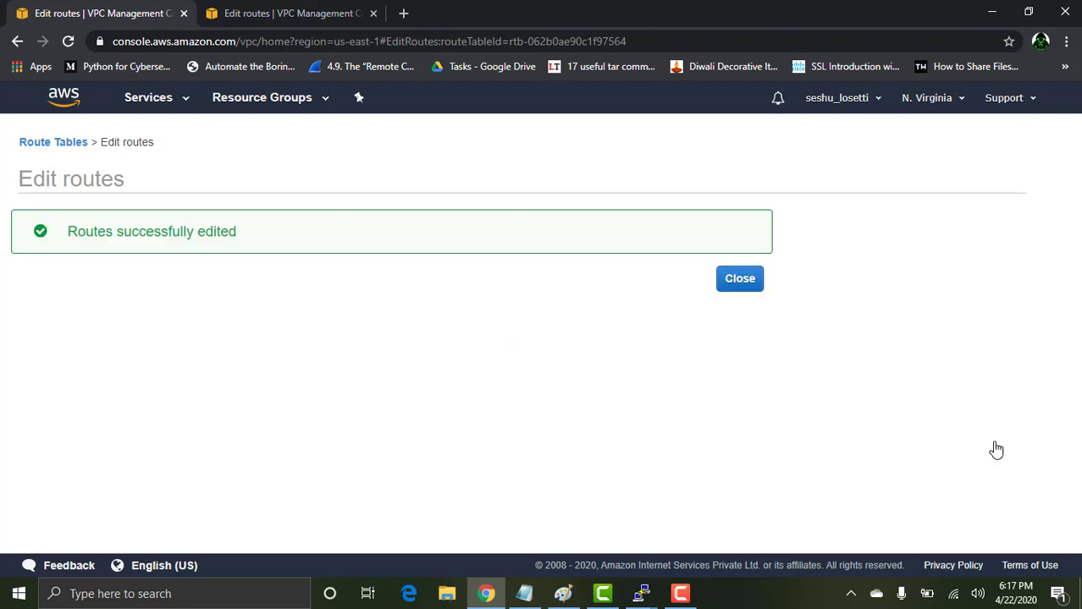
pyautogui.click(736, 279)
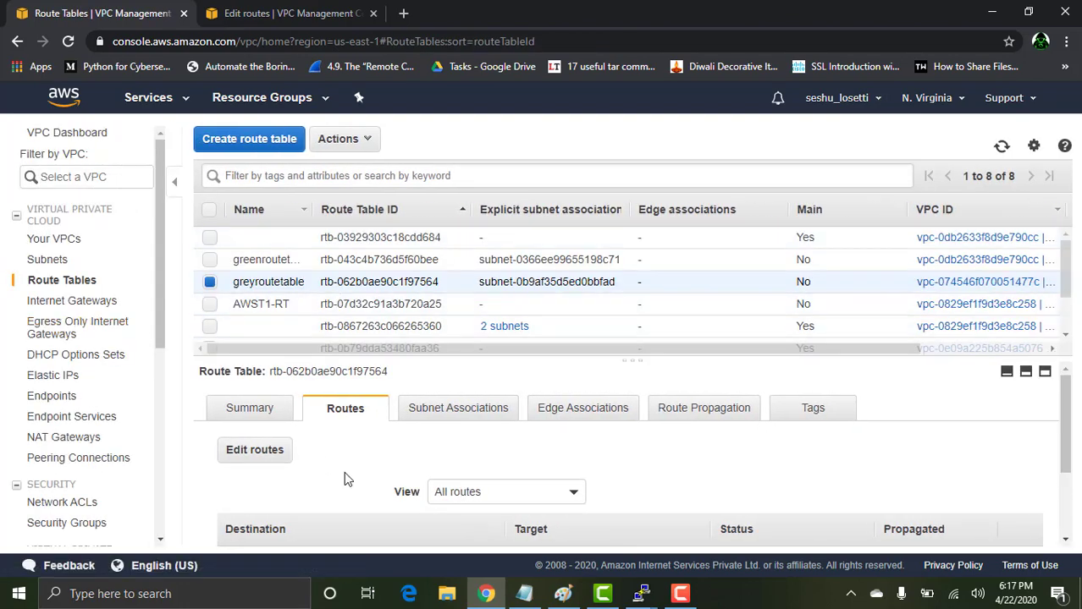
# Switch to the PuTTY session of instance ip-172-16-1-100 and ping 192.168.1.100
pyautogui.click(642, 594)
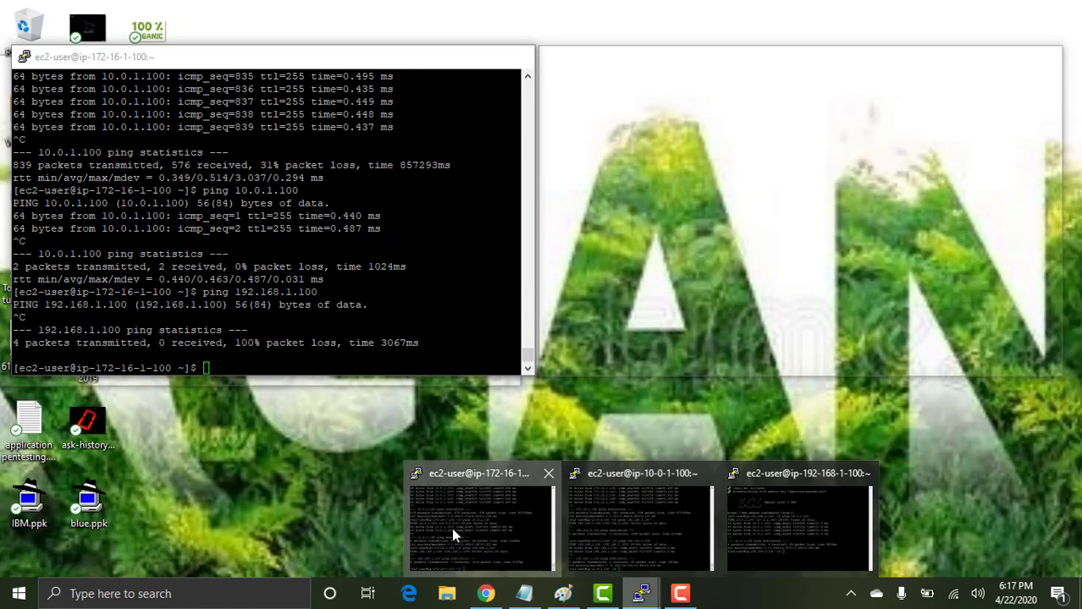
pyautogui.click(451, 527)
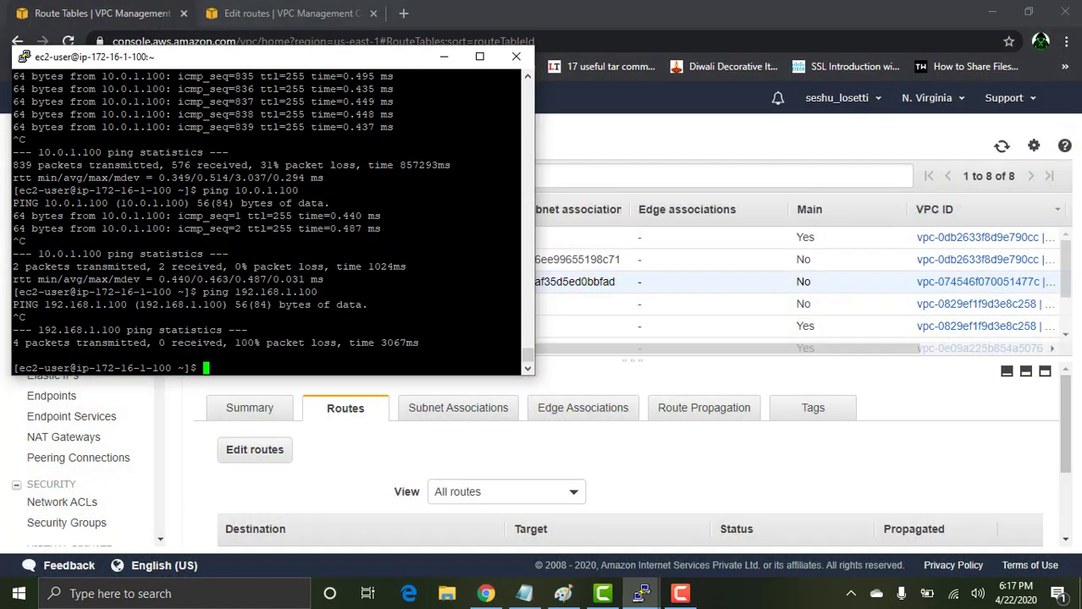
pyautogui.press('Up')
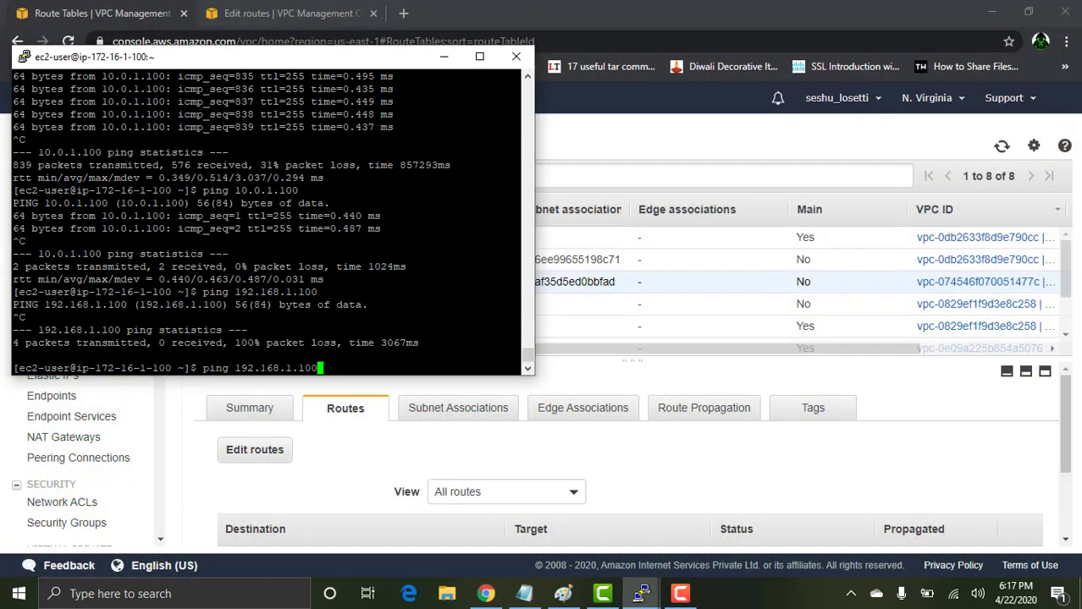
pyautogui.press('Return')
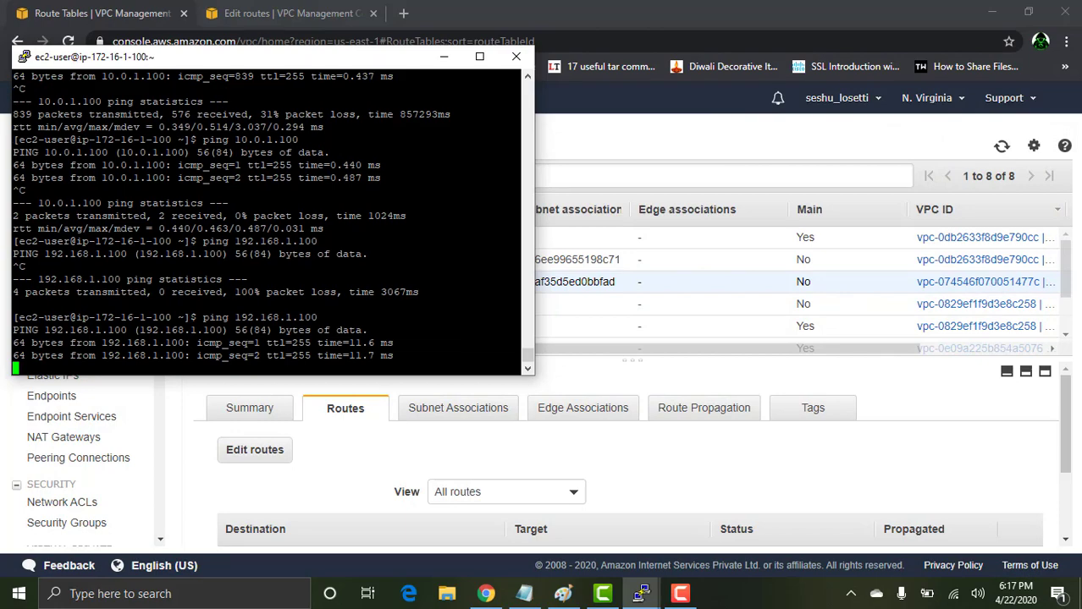
pyautogui.click(641, 593)
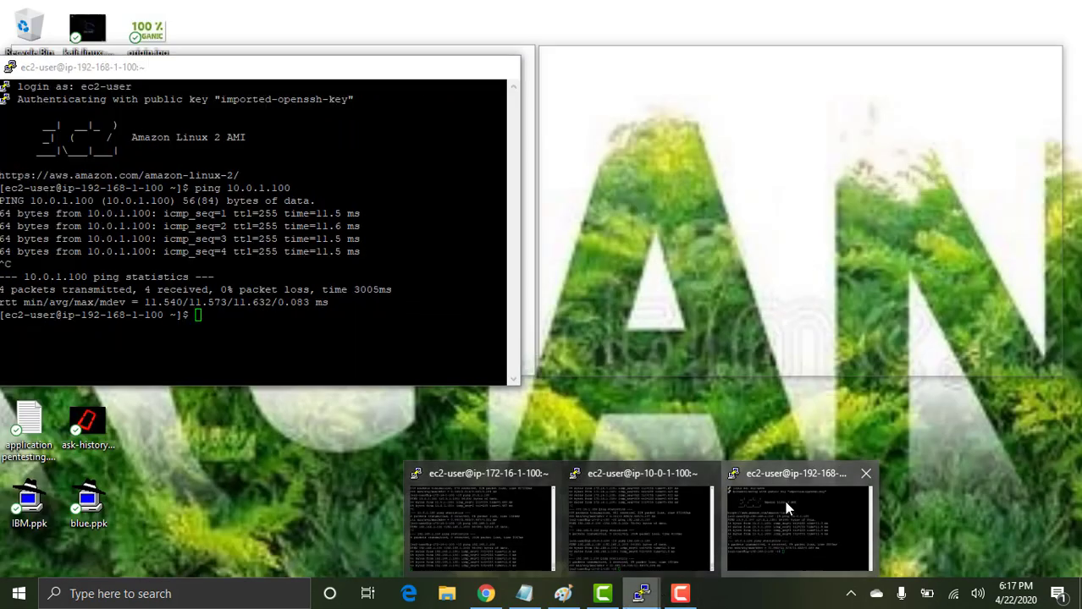
pyautogui.click(784, 501)
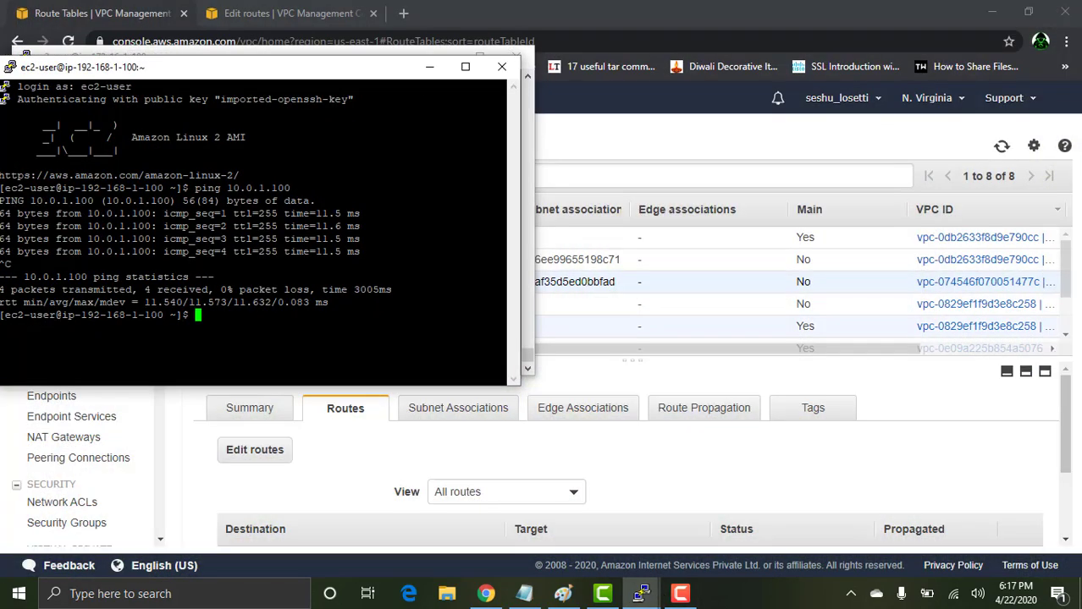
pyautogui.write('ping 172.16.1.100')
pyautogui.press('Return')
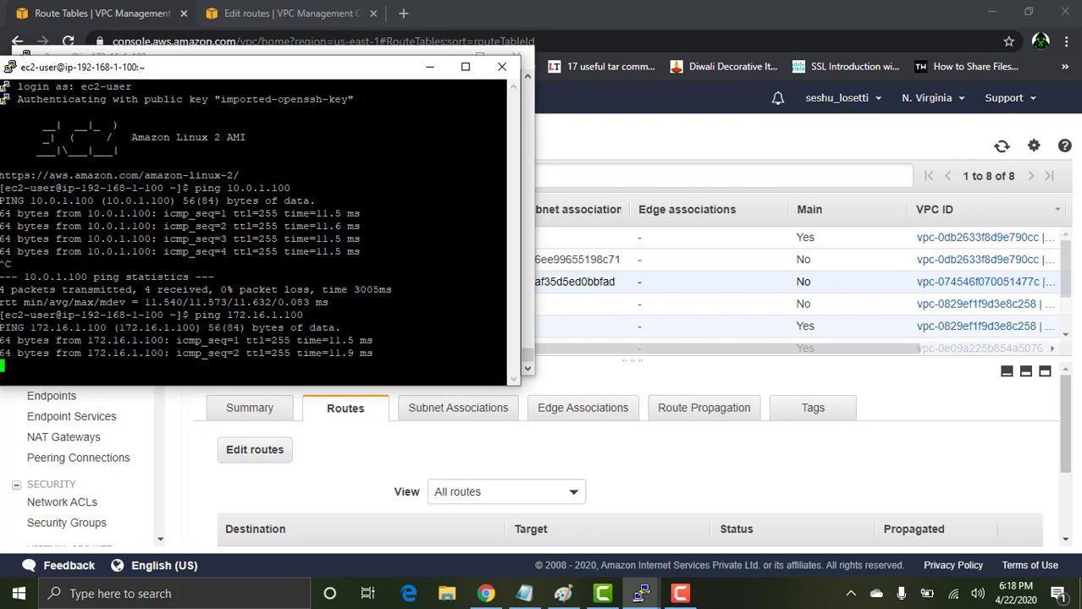